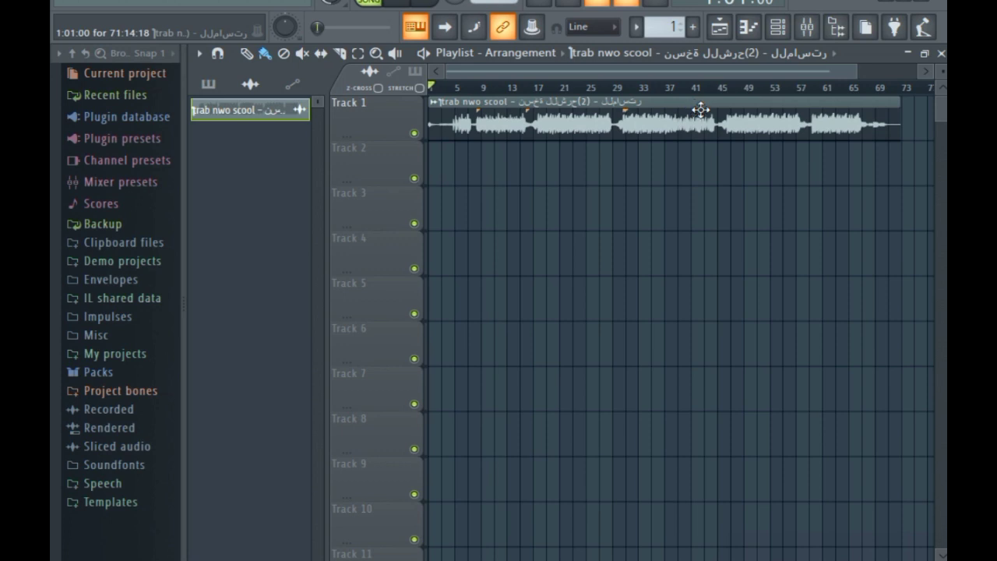
# Step: Detect the Track 1 audio clip's tempo using the 75 to 150 BPM range and apply it as the project tempo
pyautogui.moveTo(862, 71); pyautogui.dragTo(806, 71)
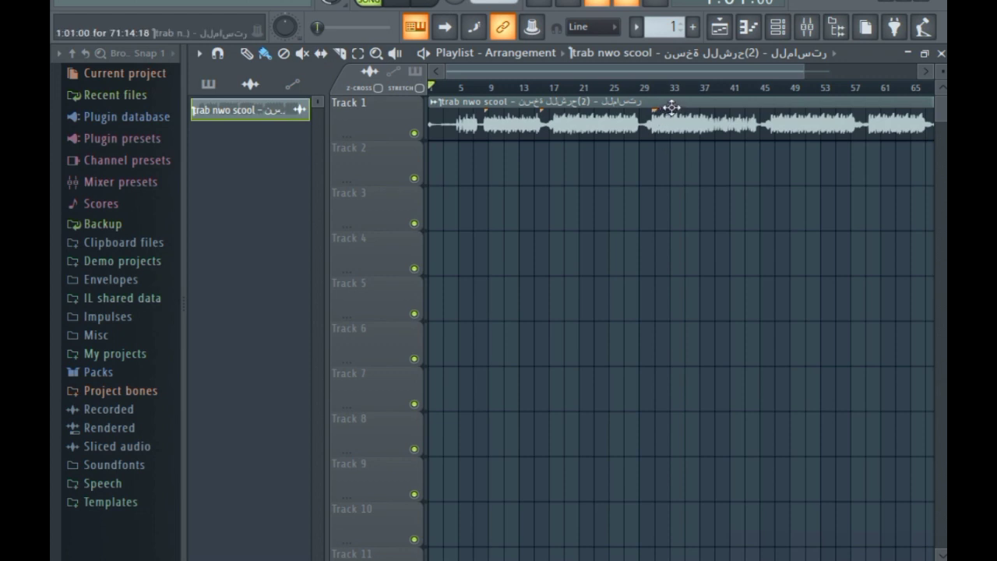
pyautogui.click(432, 105)
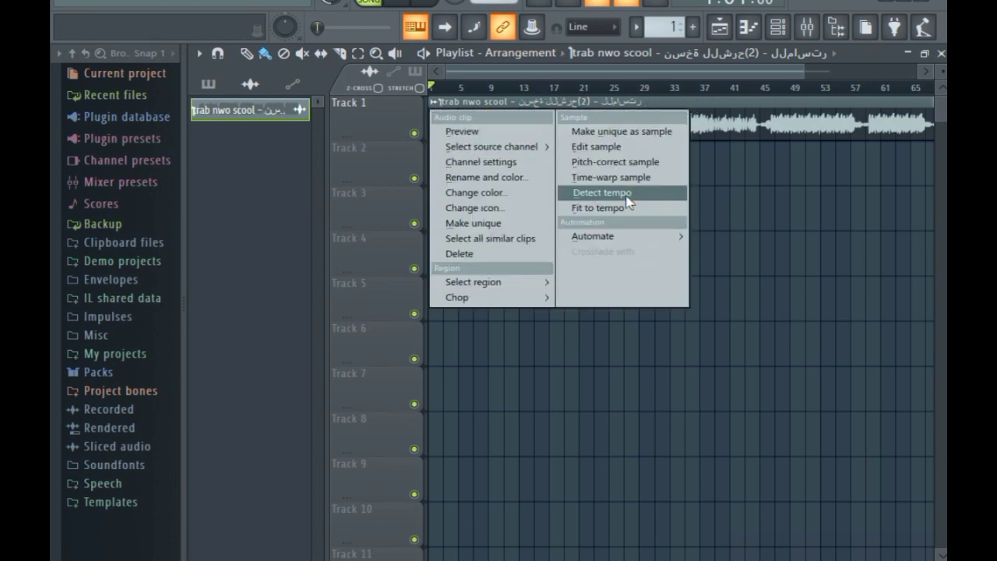
pyautogui.click(602, 193)
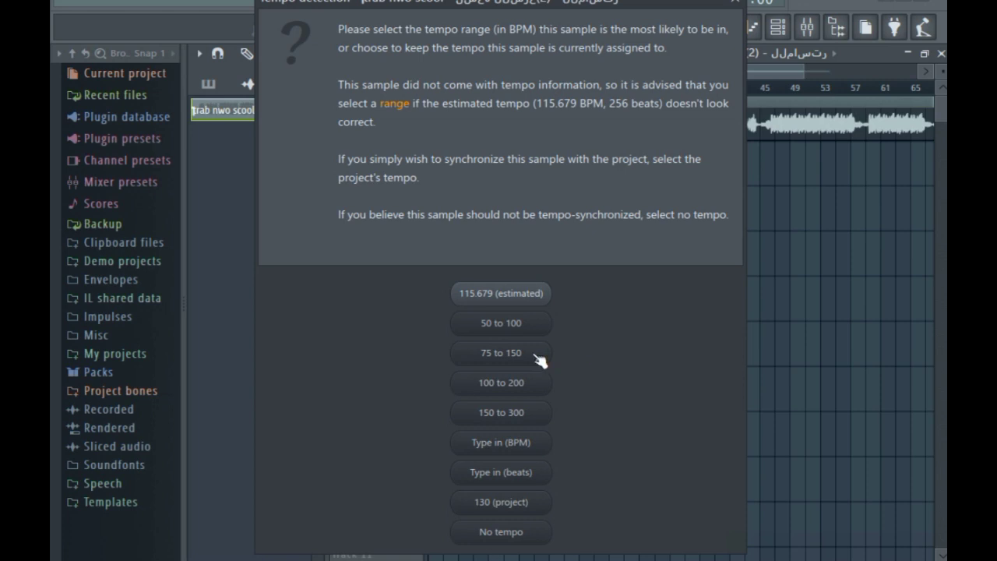
pyautogui.click(494, 360)
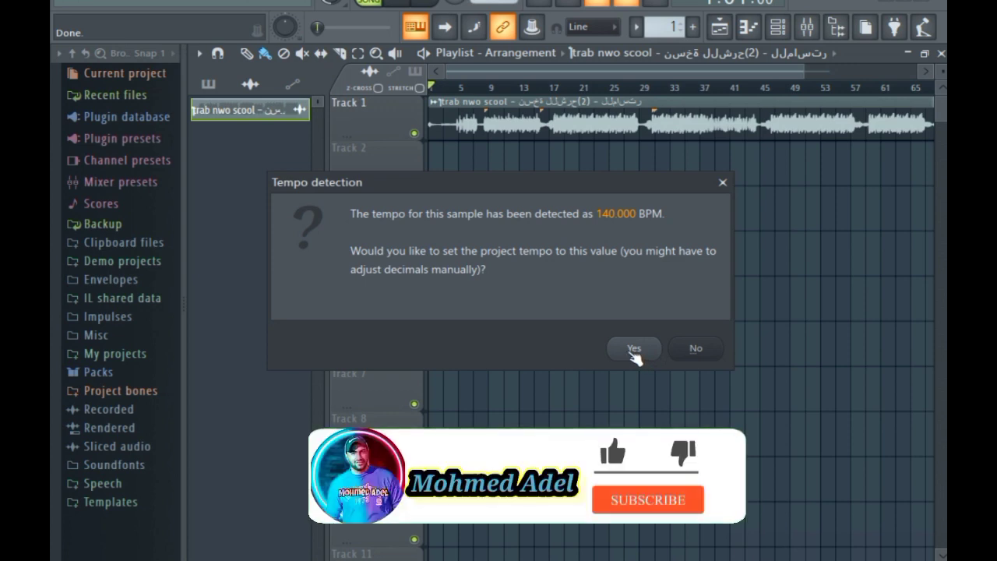
pyautogui.click(635, 351)
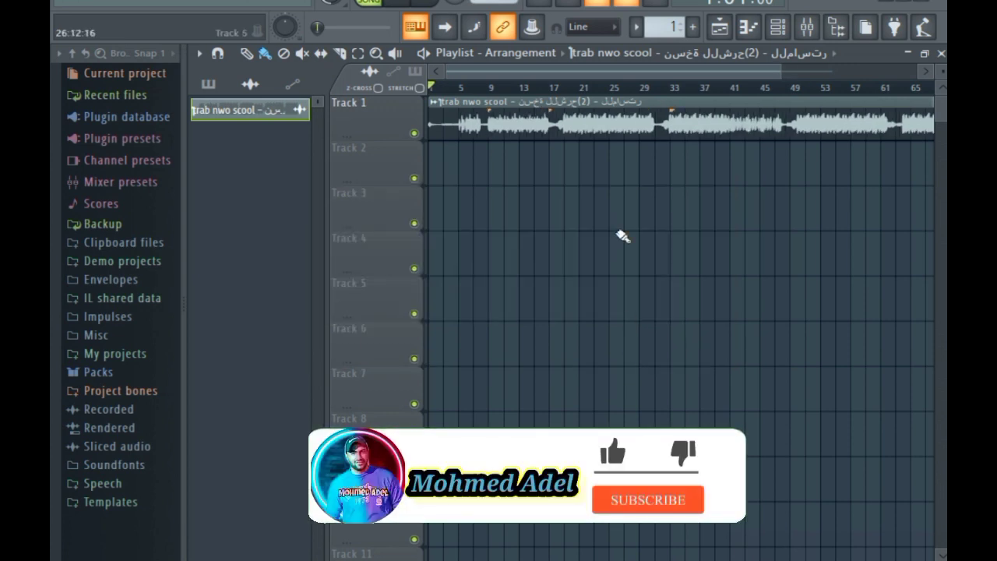
pyautogui.rightClick(490, 1)
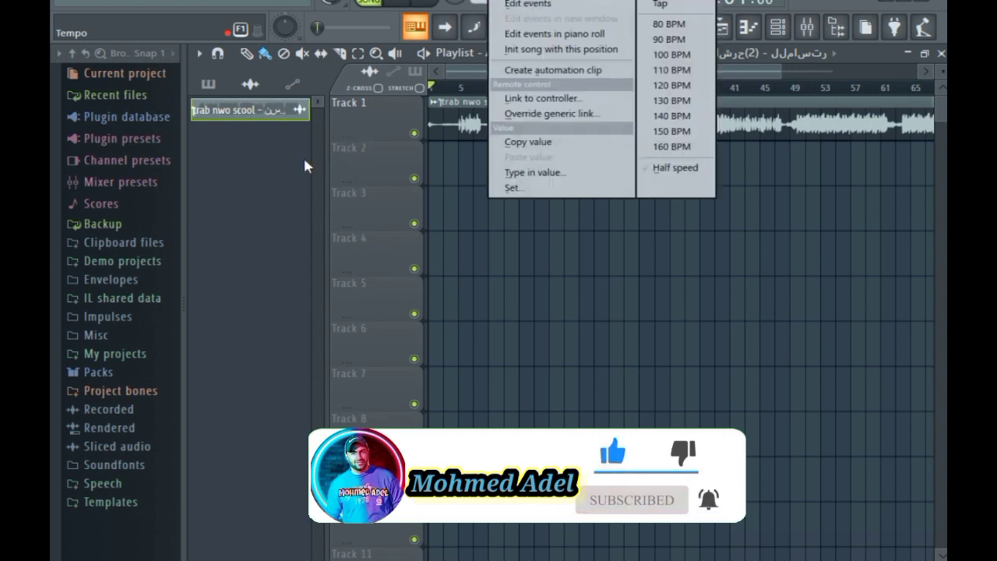
pyautogui.click(269, 175)
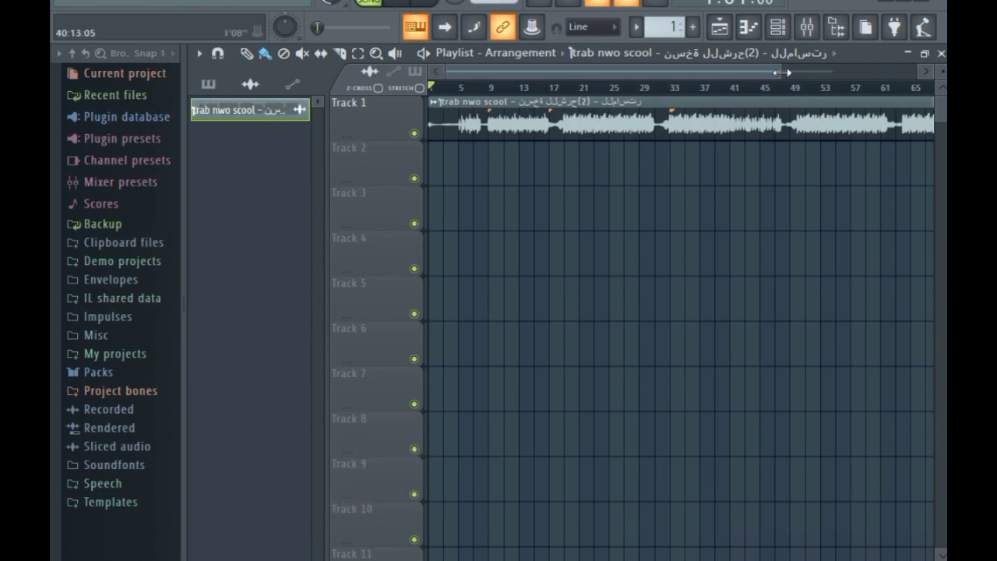
# Step: Play back the Track 1 clip from the start, from about bar 8, and from about bar 13
pyautogui.moveTo(783, 69); pyautogui.dragTo(635, 79)
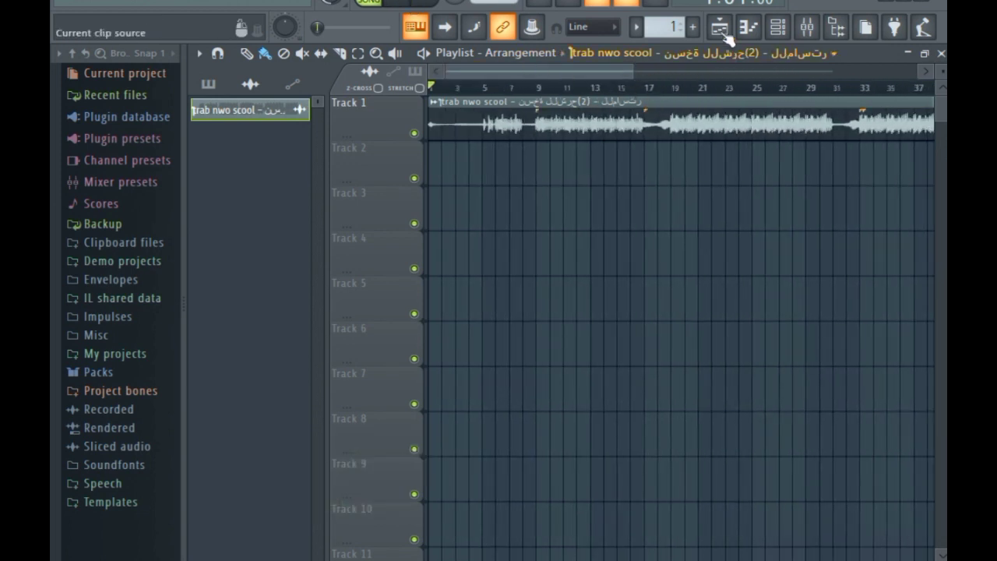
pyautogui.click(399, 3)
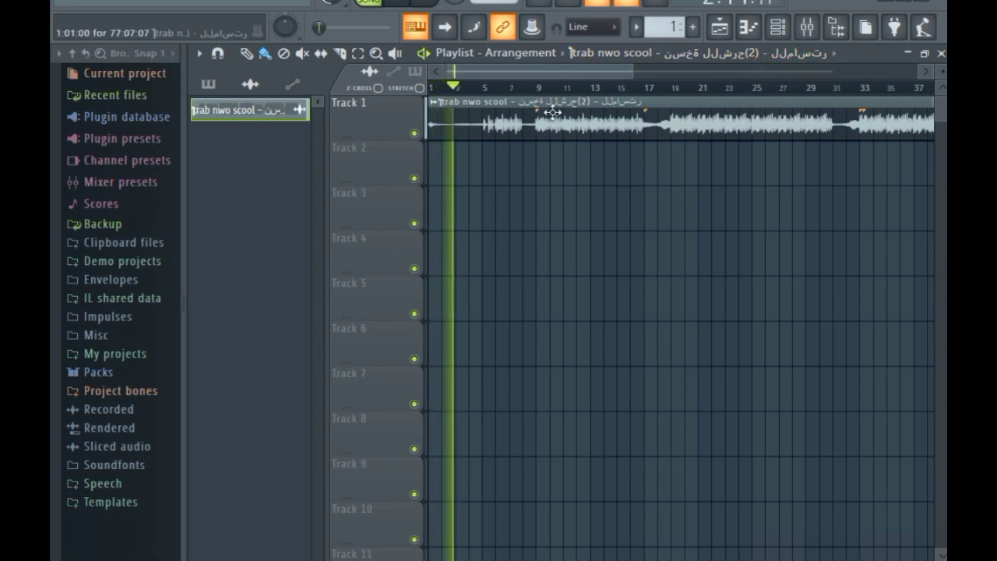
pyautogui.click(527, 90)
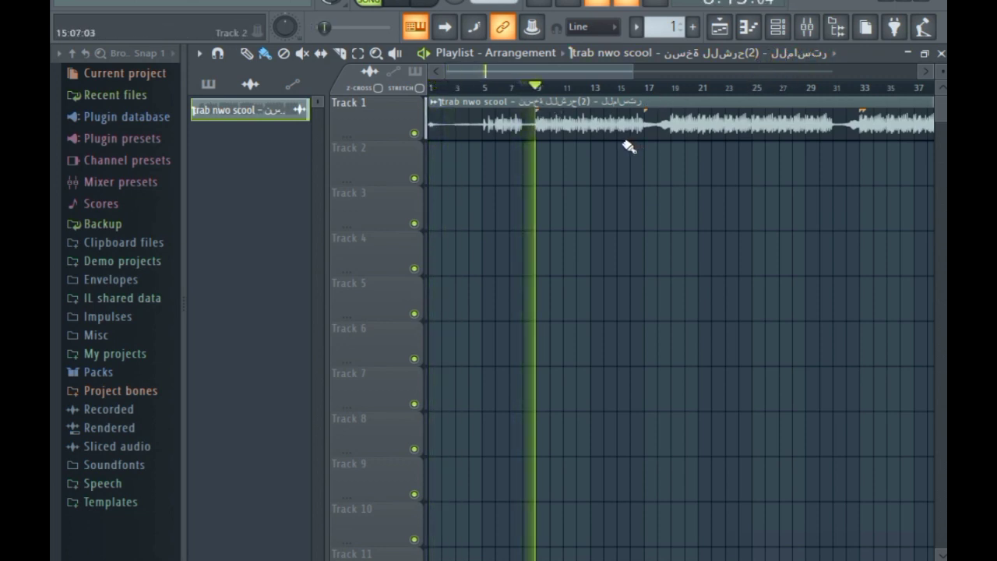
pyautogui.click(593, 89)
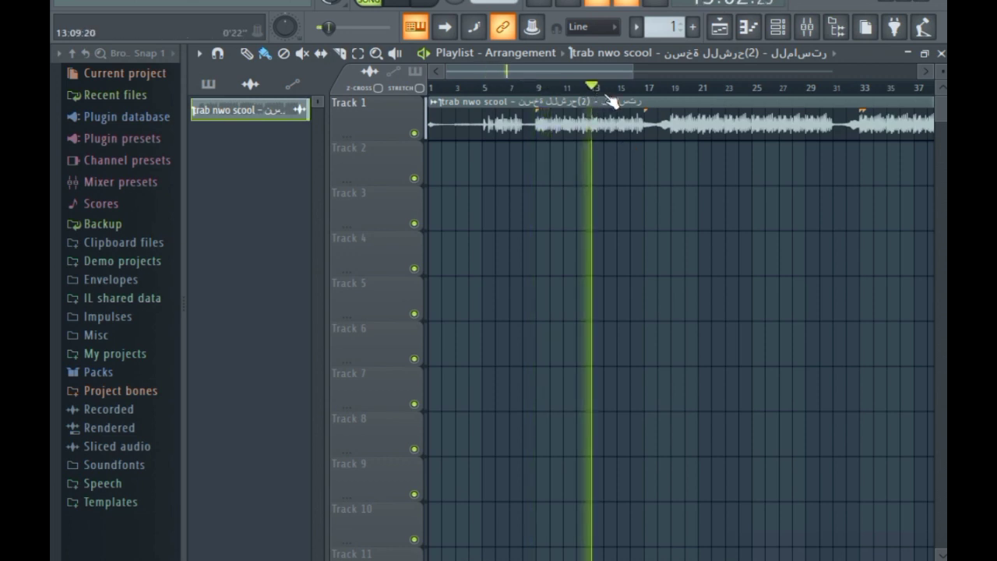
# Step: Examine the playing clip's output level on the mixer's Current track, and restore the mixer to a small window
pyautogui.click(807, 26)
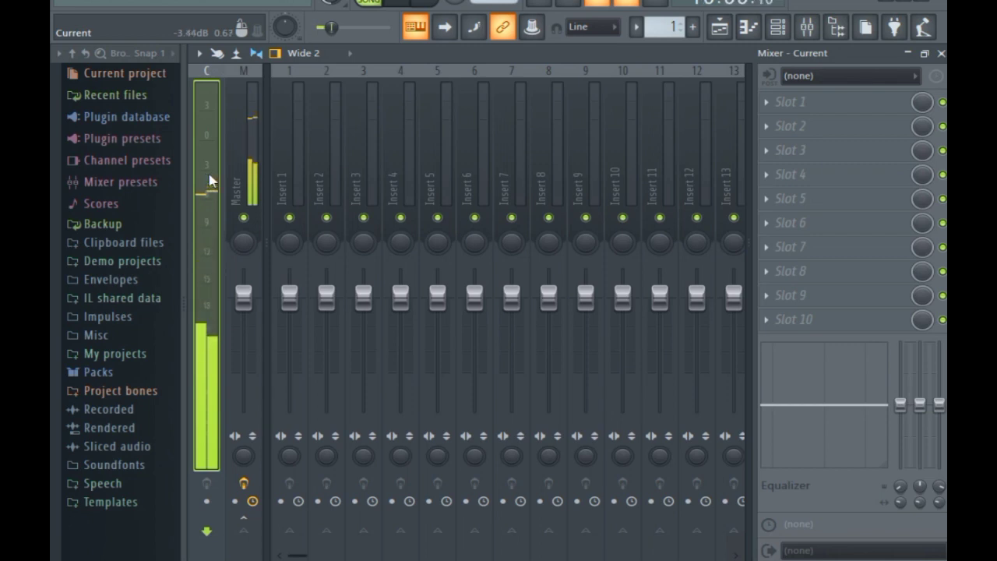
pyautogui.moveTo(208, 185); pyautogui.dragTo(209, 178)
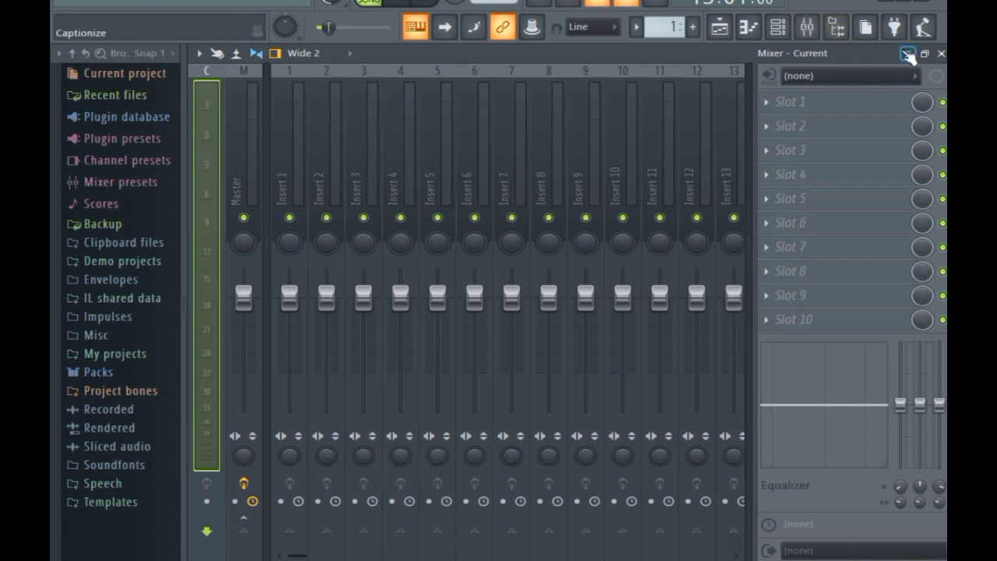
pyautogui.click(908, 53)
pyautogui.moveTo(821, 143); pyautogui.dragTo(812, 238)
pyautogui.moveTo(633, 75); pyautogui.dragTo(653, 78)
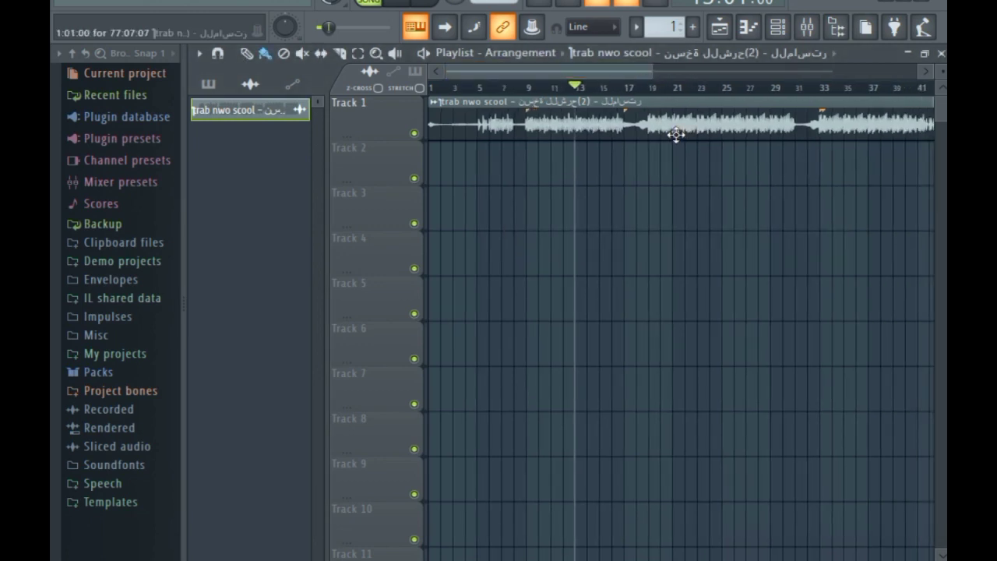
pyautogui.scroll(-2, 676, 134)
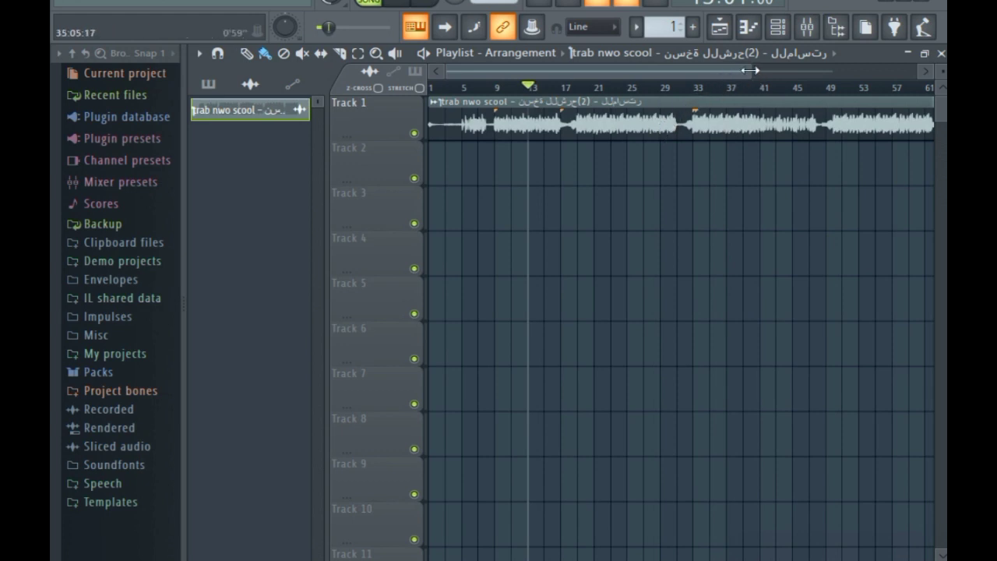
pyautogui.moveTo(750, 71); pyautogui.dragTo(717, 71)
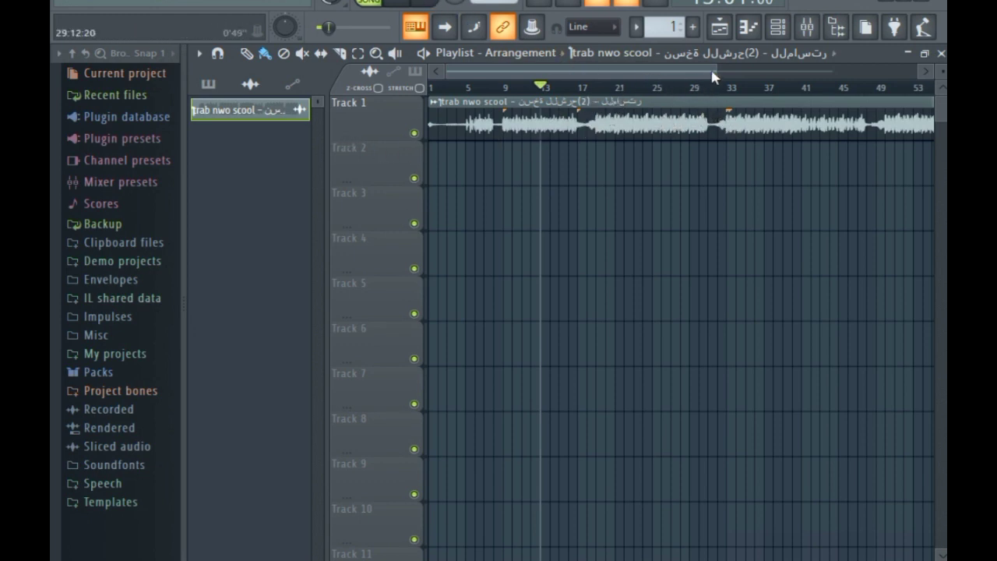
pyautogui.scroll(-2, 685, 87)
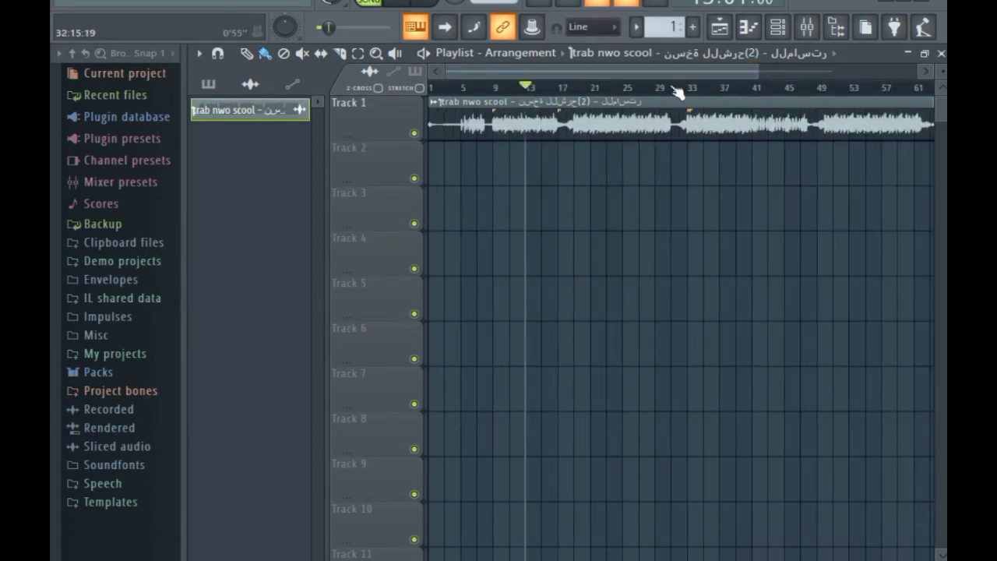
# Step: Look over the mixer tracks in a maximized mixer window and close it
pyautogui.click(807, 33)
pyautogui.click(860, 237)
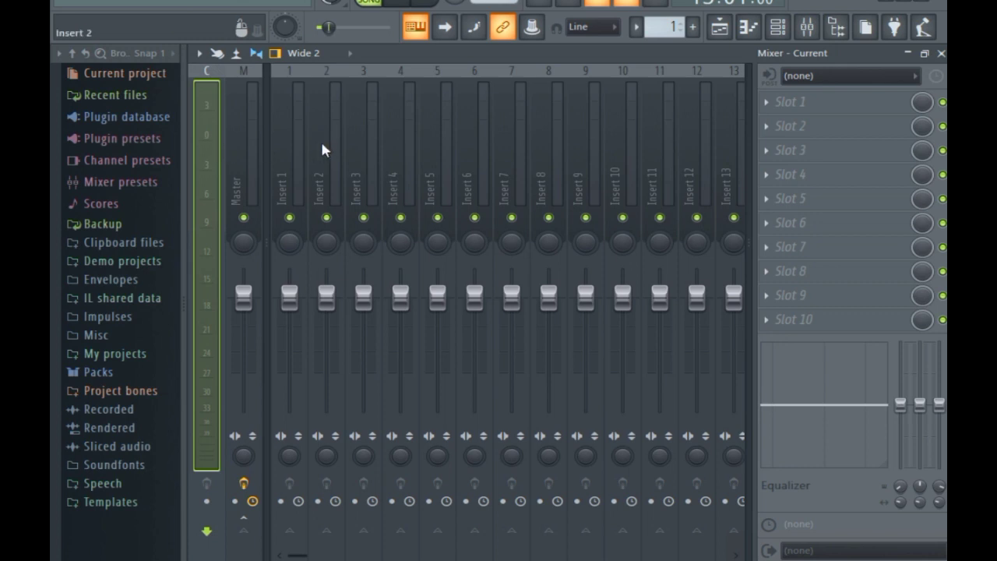
pyautogui.click(908, 53)
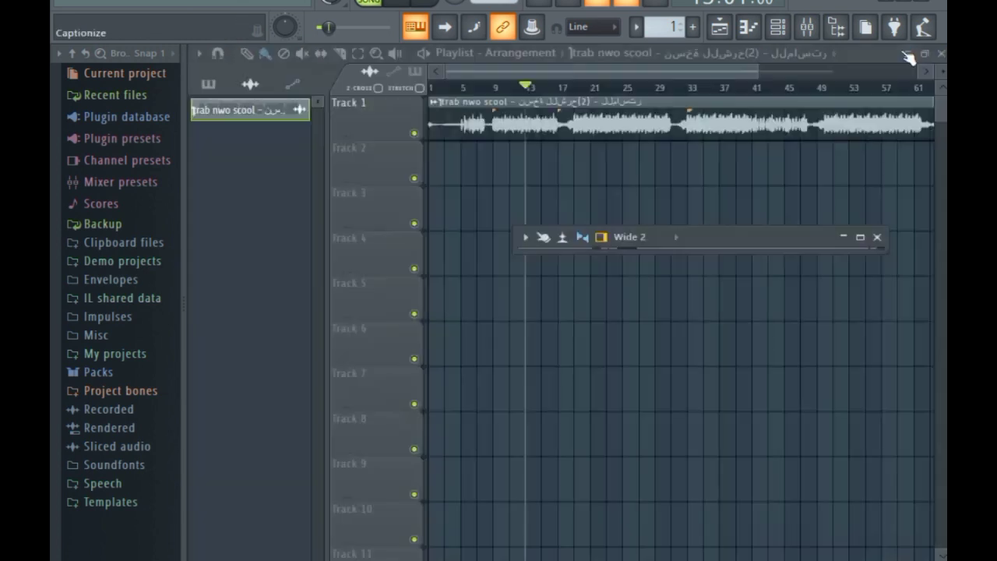
pyautogui.click(878, 238)
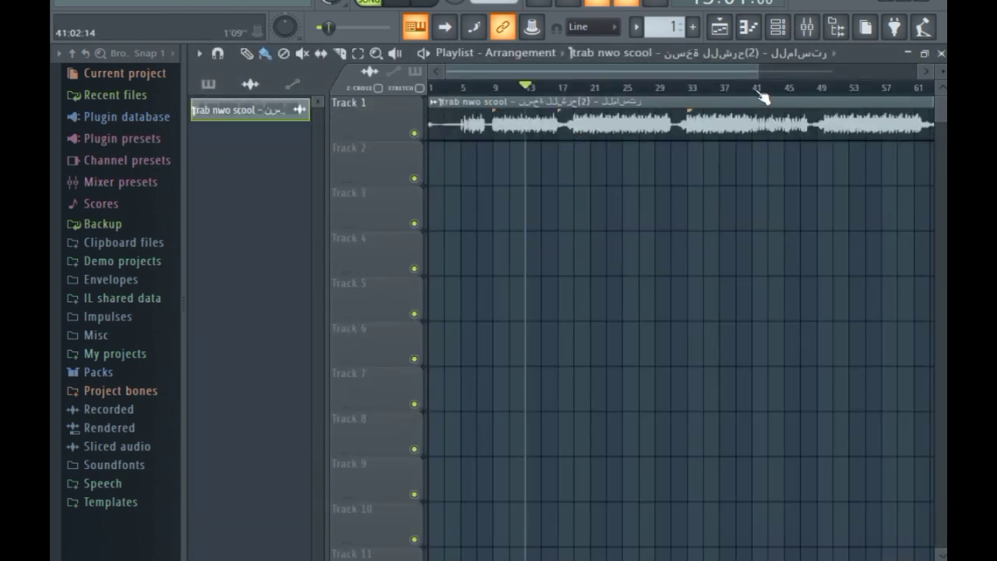
# Step: Inspect the Track 1 clip's channel settings and close them
pyautogui.moveTo(757, 73); pyautogui.dragTo(932, 71)
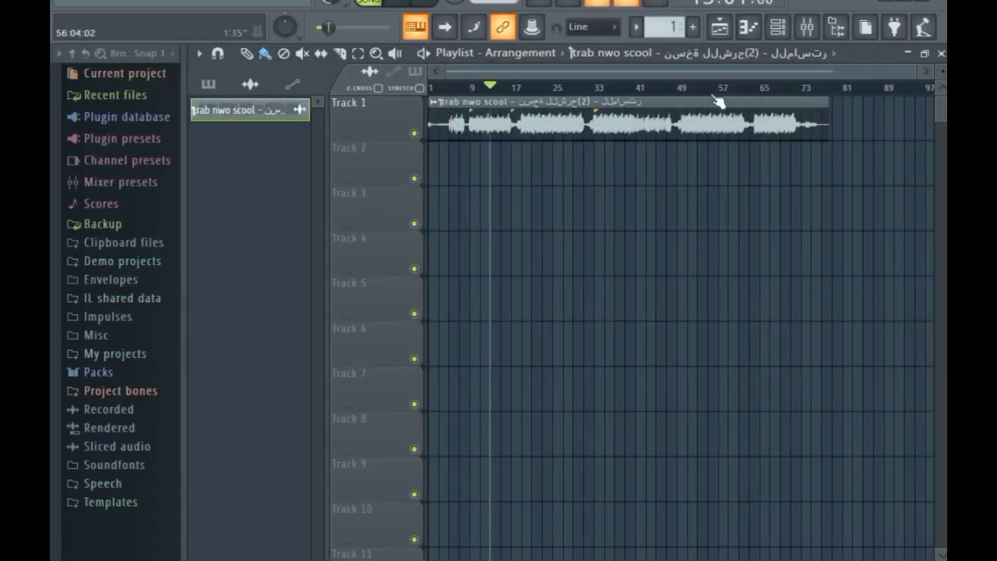
pyautogui.moveTo(916, 72); pyautogui.dragTo(762, 72)
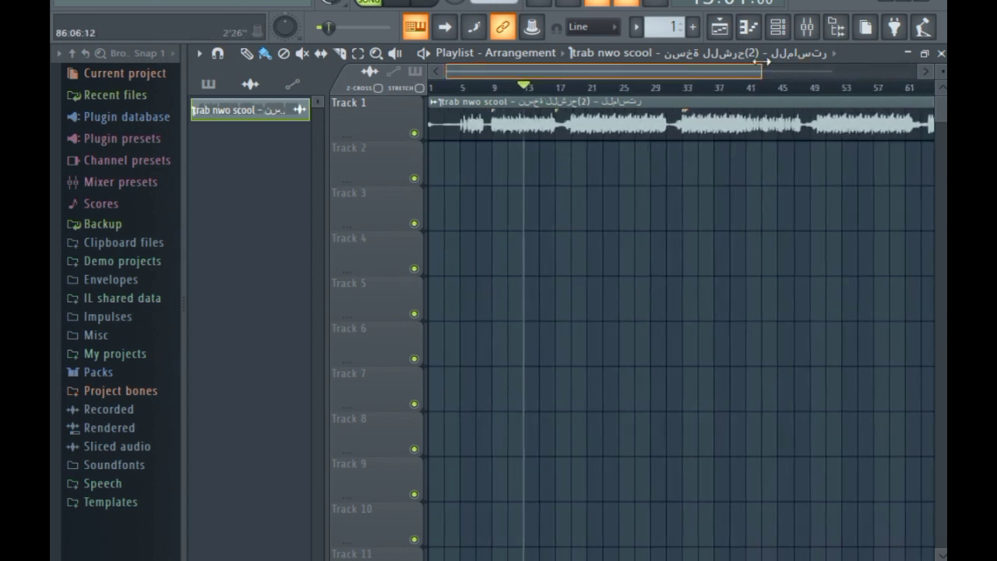
pyautogui.doubleClick(758, 101)
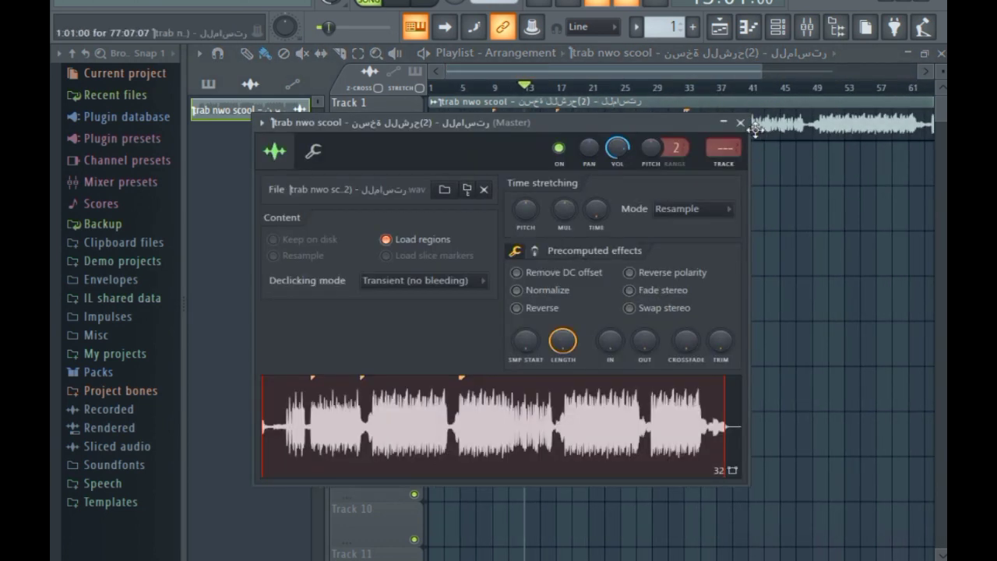
pyautogui.click(742, 128)
# Step: Review the Master and Current tracks in the mixer, and check the clip's target mixer track in its channel settings
pyautogui.click(808, 28)
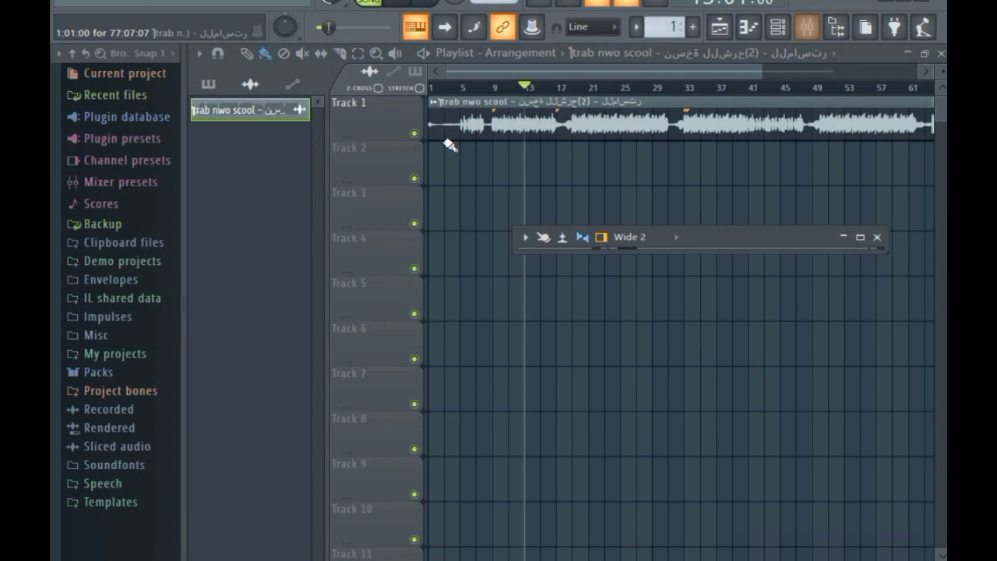
pyautogui.click(862, 245)
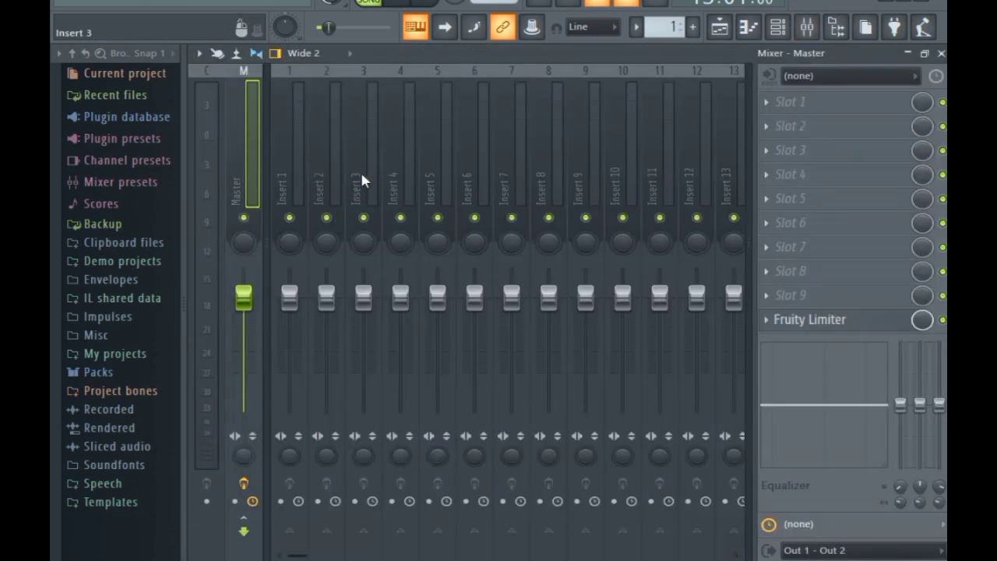
pyautogui.click(201, 167)
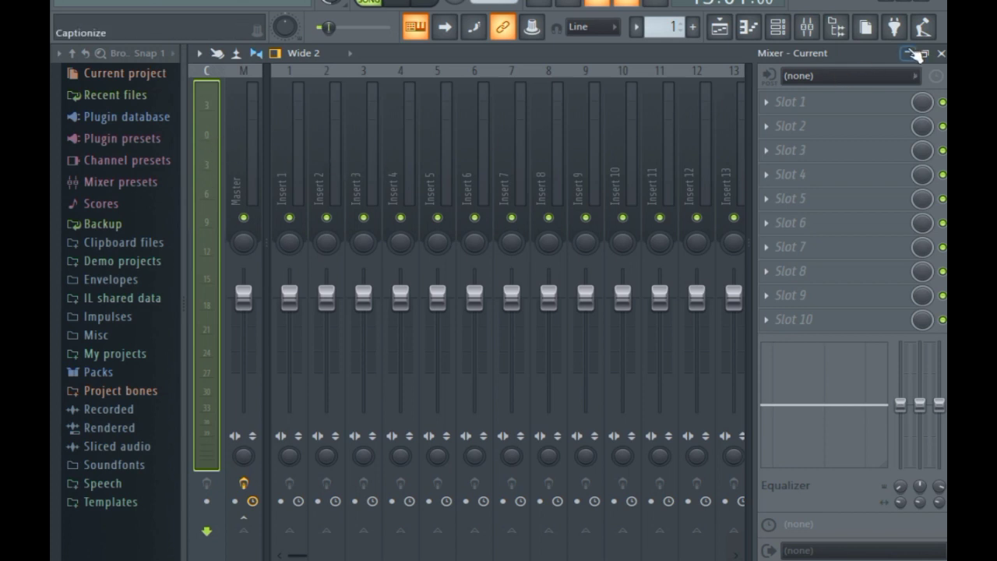
pyautogui.click(808, 28)
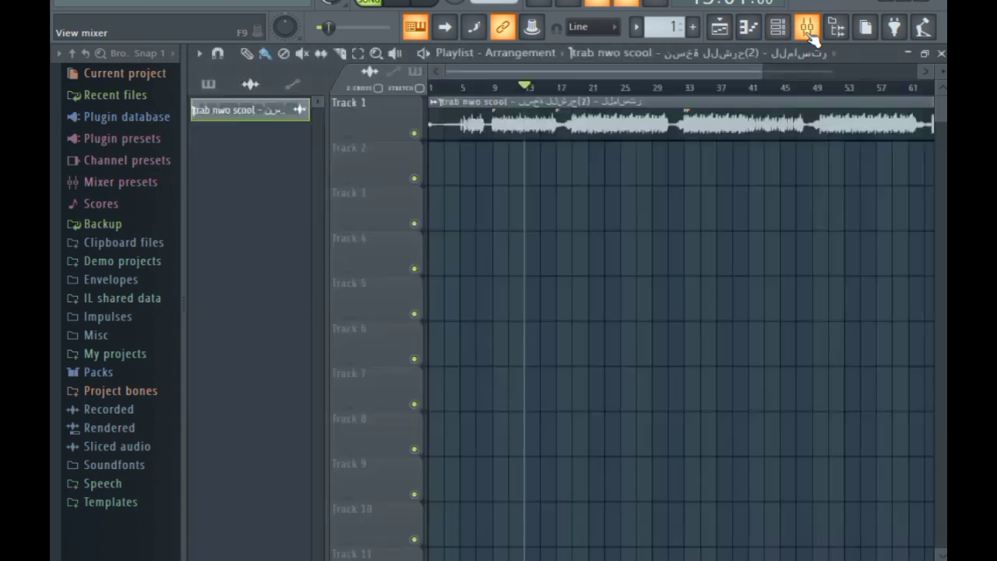
pyautogui.doubleClick(654, 106)
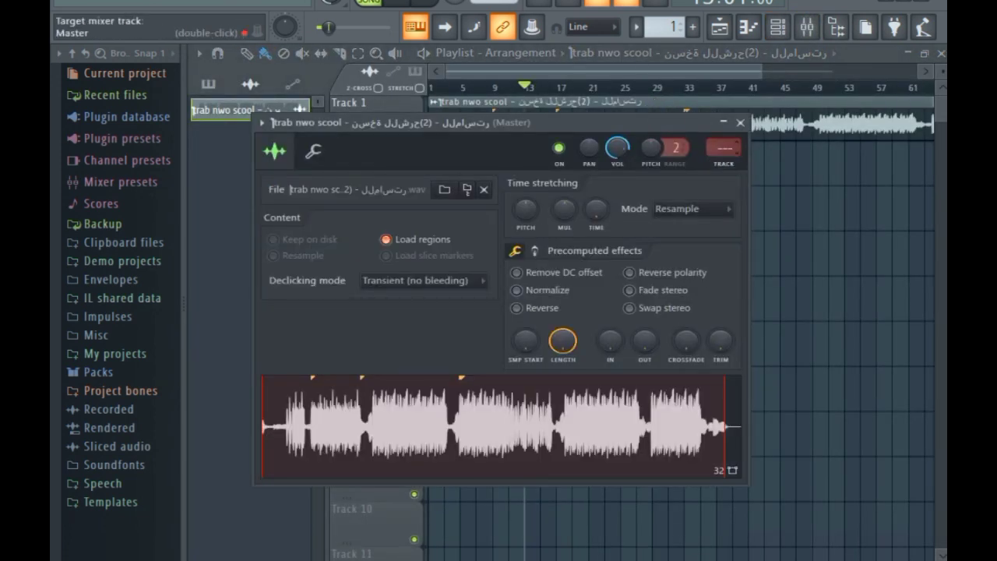
pyautogui.click(740, 123)
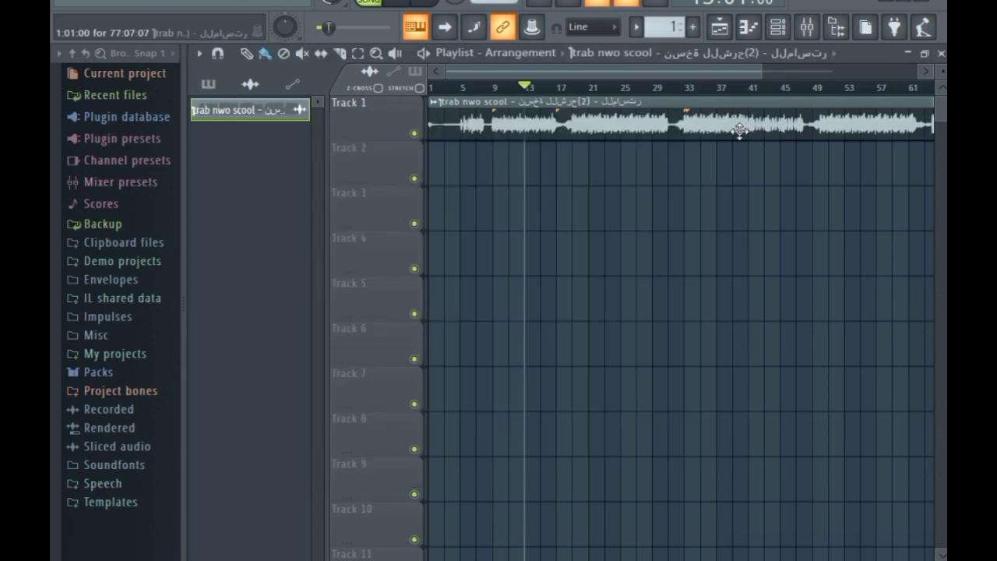
# Step: Load Fruity Parametric EQ 2 into effect slot 1 of mixer track Insert 1 and maximize its window
pyautogui.click(807, 27)
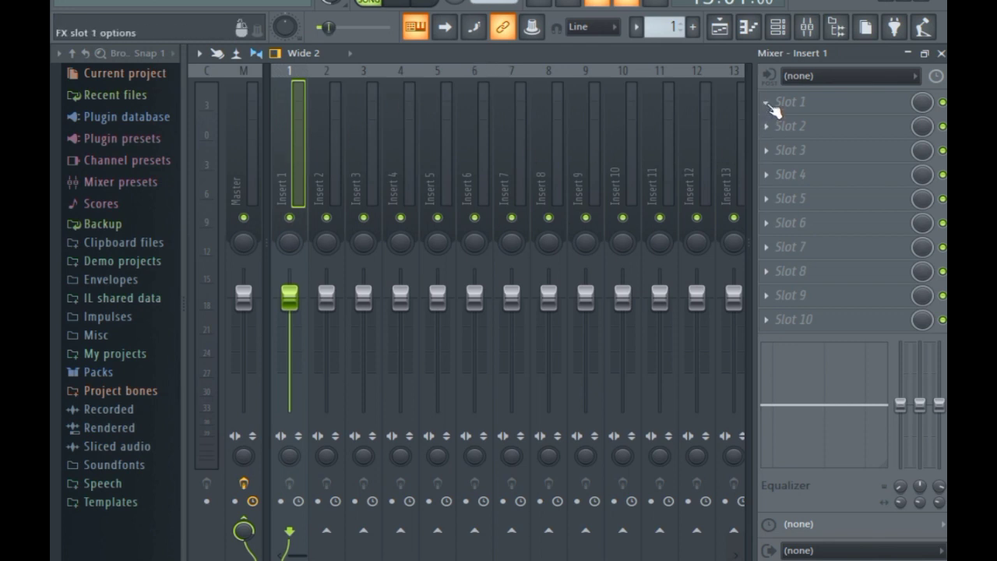
pyautogui.click(772, 104)
pyautogui.moveTo(775, 123)
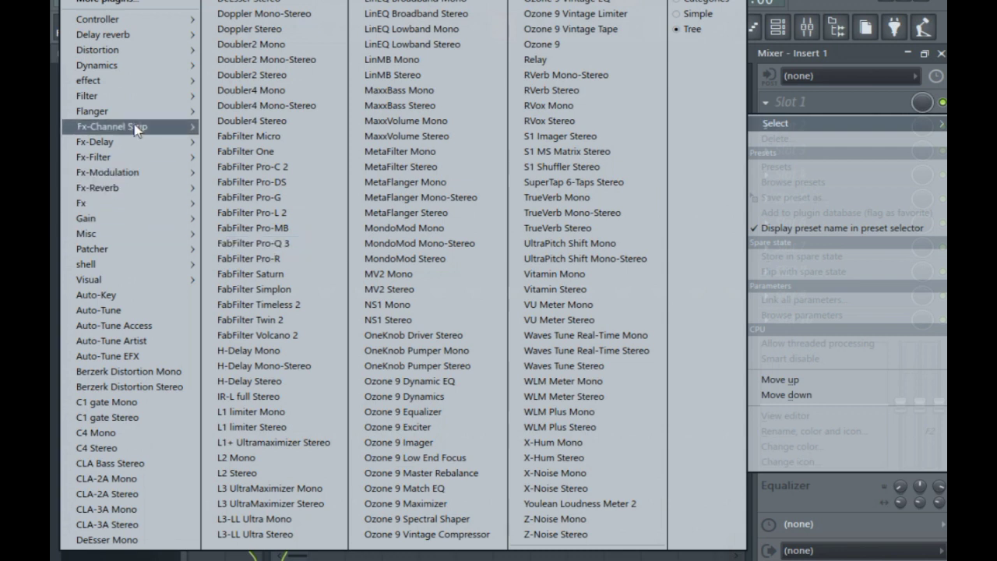
pyautogui.moveTo(134, 102)
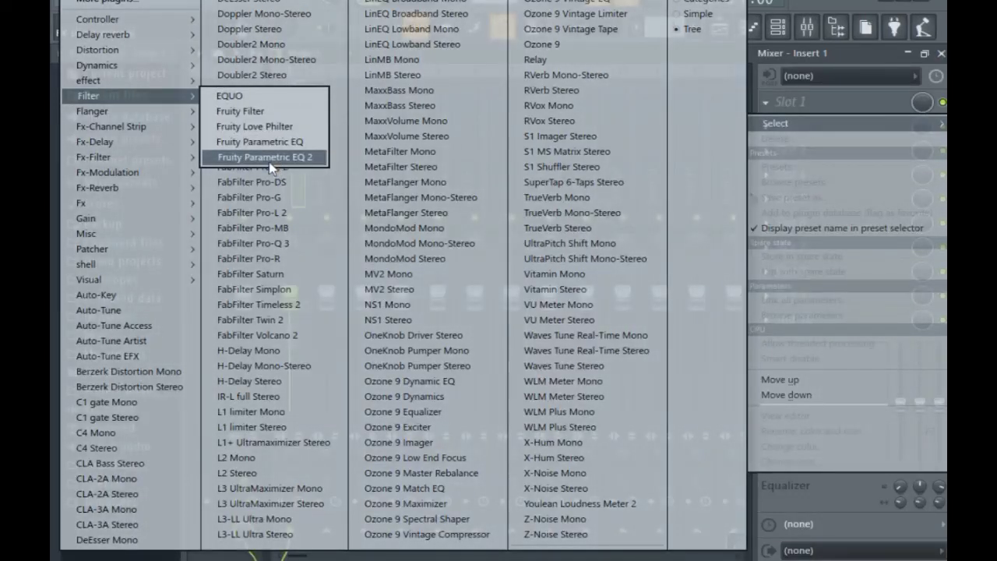
pyautogui.click(270, 159)
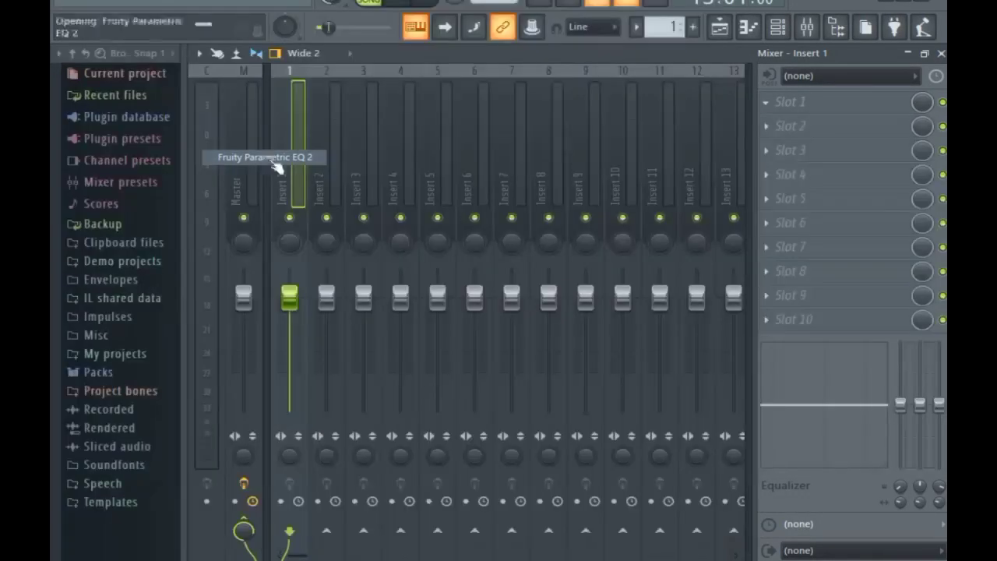
pyautogui.moveTo(649, 78); pyautogui.dragTo(612, 71)
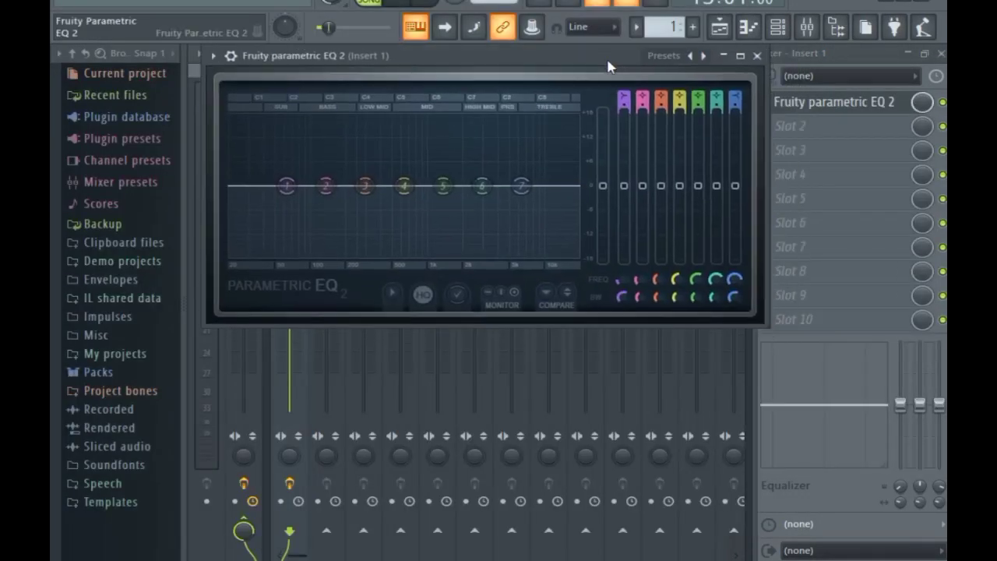
pyautogui.click(744, 64)
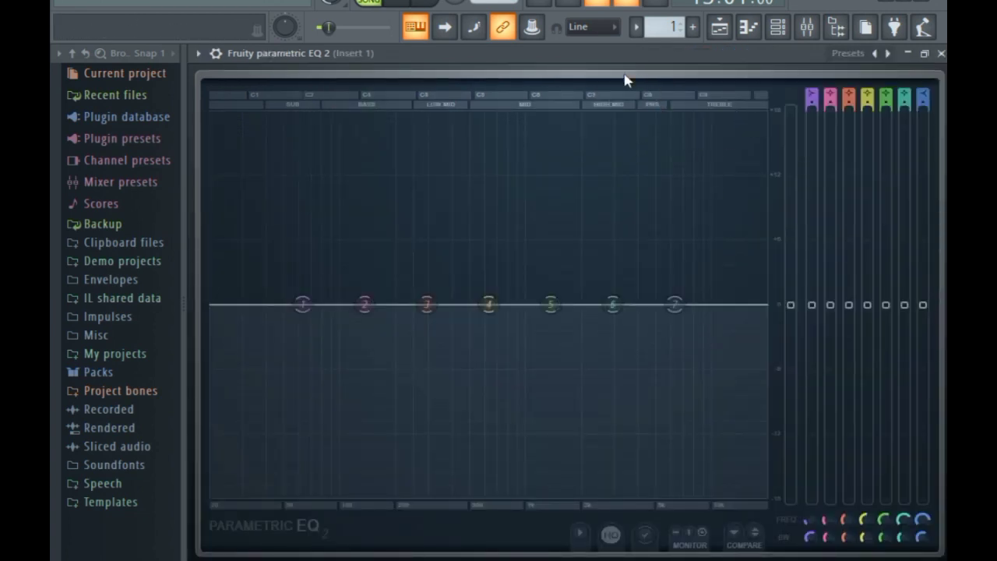
# Step: Play the song and pull EQ band 1 down into the lowest sub frequencies to roll them off, and stop playback
pyautogui.click(398, 2)
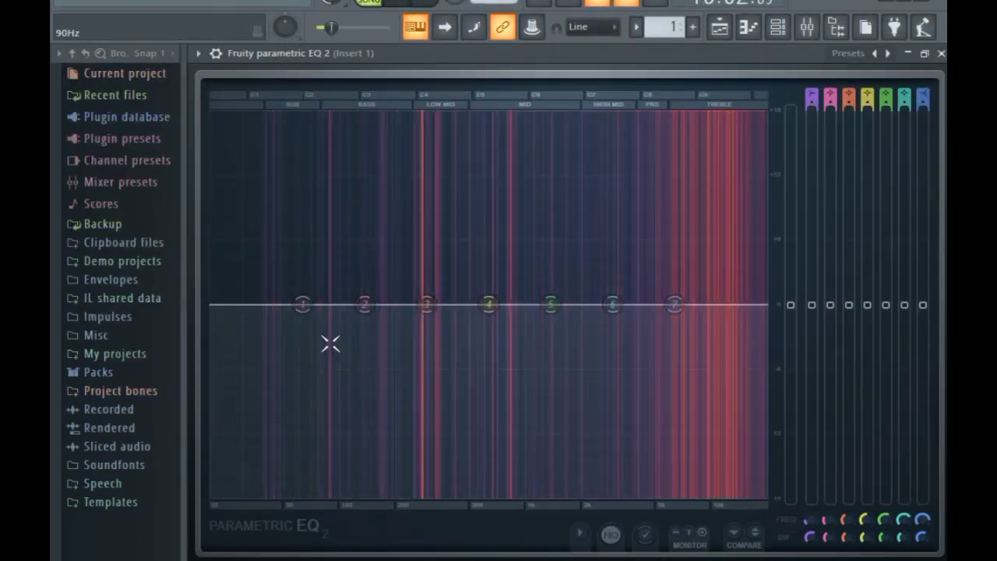
pyautogui.moveTo(303, 304); pyautogui.dragTo(226, 346)
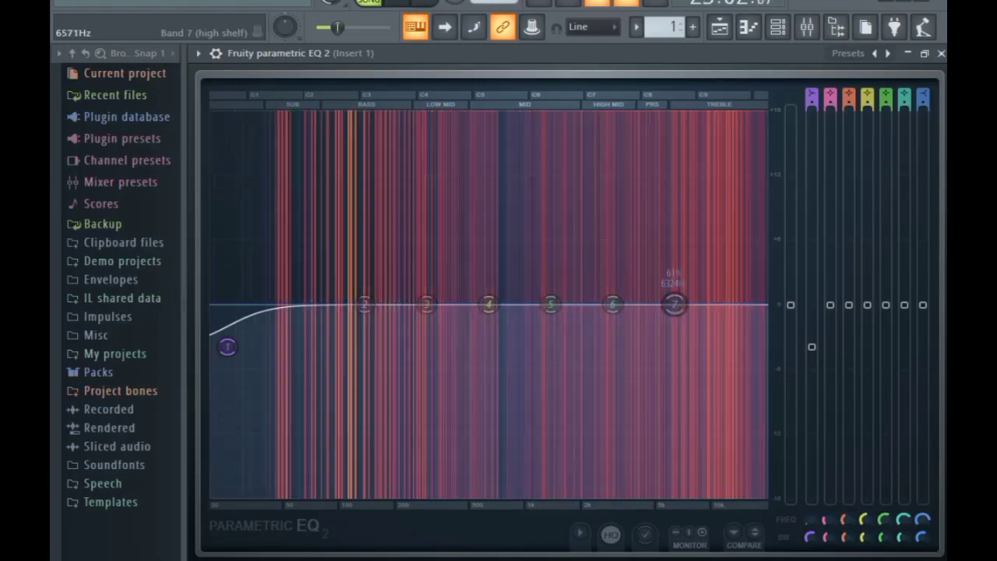
pyautogui.click(443, 5)
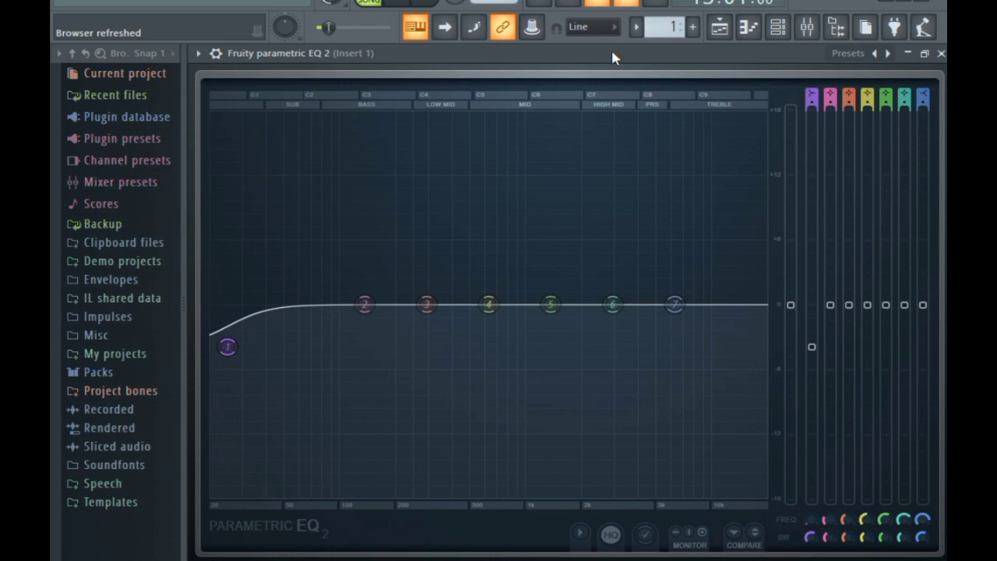
# Step: During playback, narrow EQ band 3 to 0% bandwidth, sweep it as a full boost to 369 Hz, and cut that frequency slightly
pyautogui.click(406, 4)
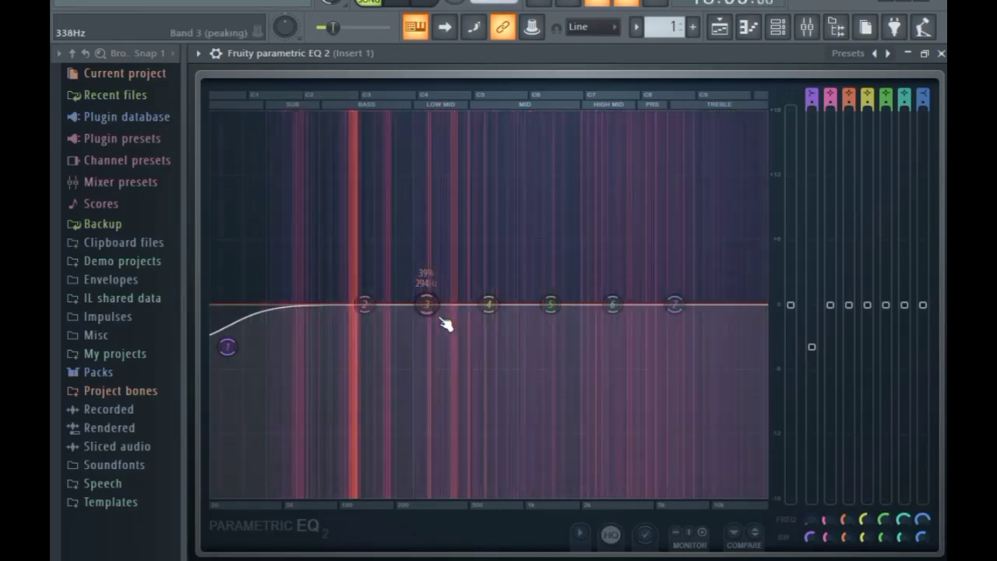
pyautogui.moveTo(428, 306); pyautogui.dragTo(431, 291)
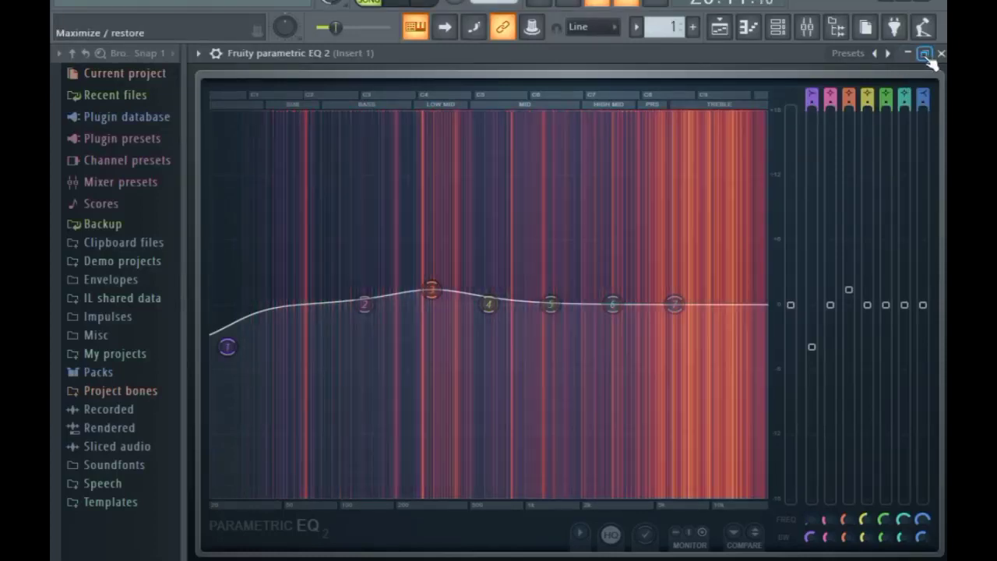
pyautogui.click(925, 53)
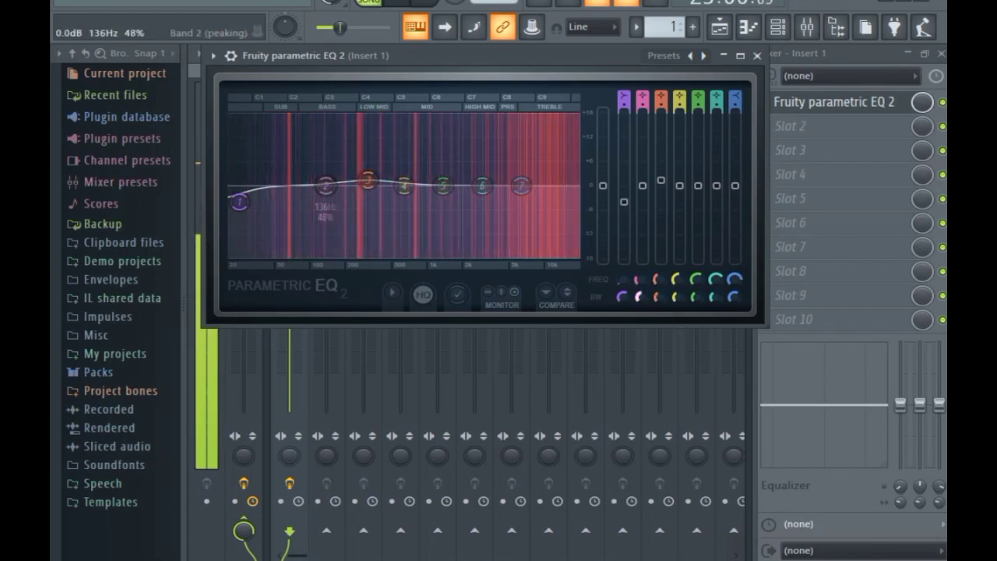
pyautogui.moveTo(658, 297); pyautogui.dragTo(658, 349)
pyautogui.moveTo(370, 183); pyautogui.dragTo(376, 116)
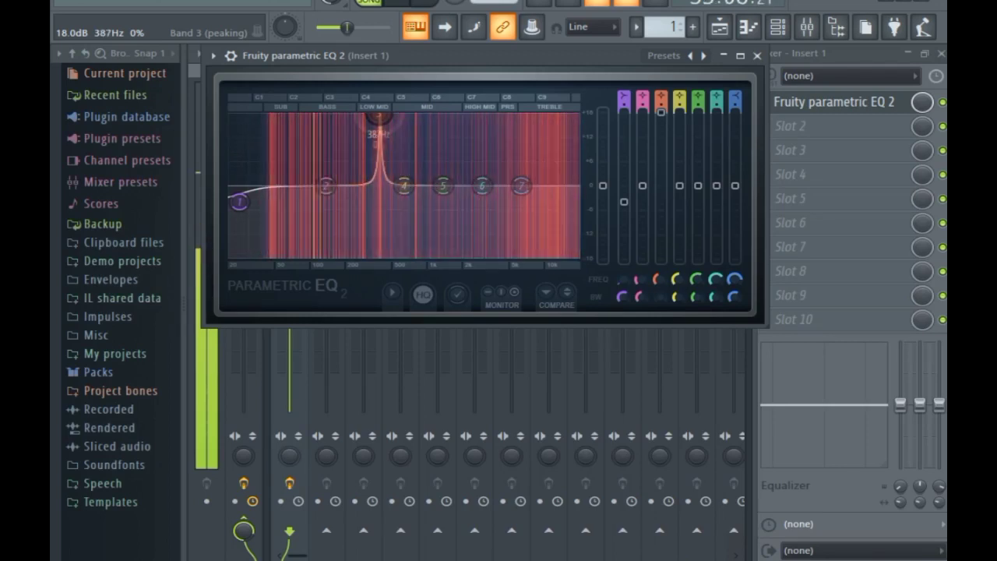
pyautogui.moveTo(380, 116); pyautogui.dragTo(379, 117)
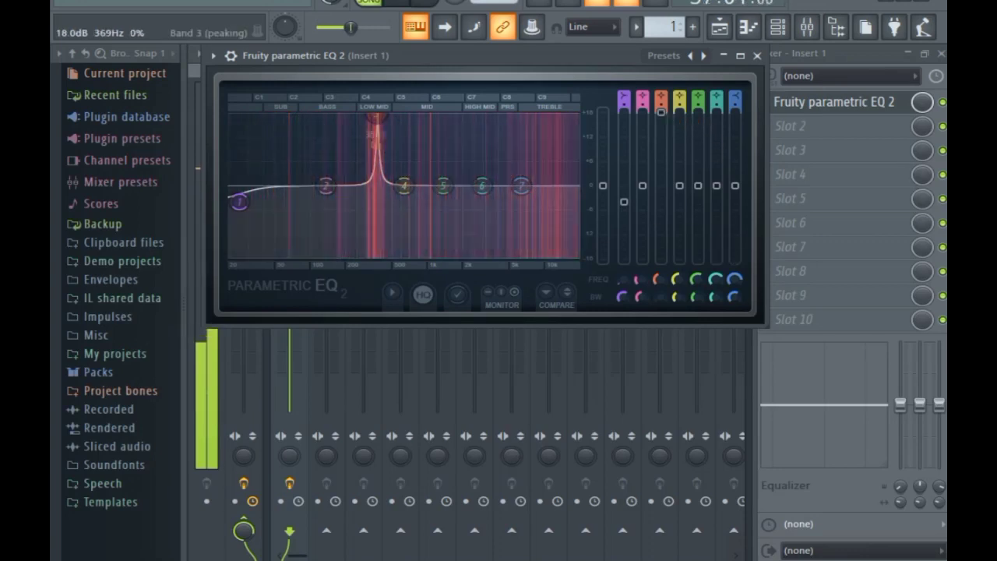
pyautogui.moveTo(661, 112); pyautogui.dragTo(662, 192)
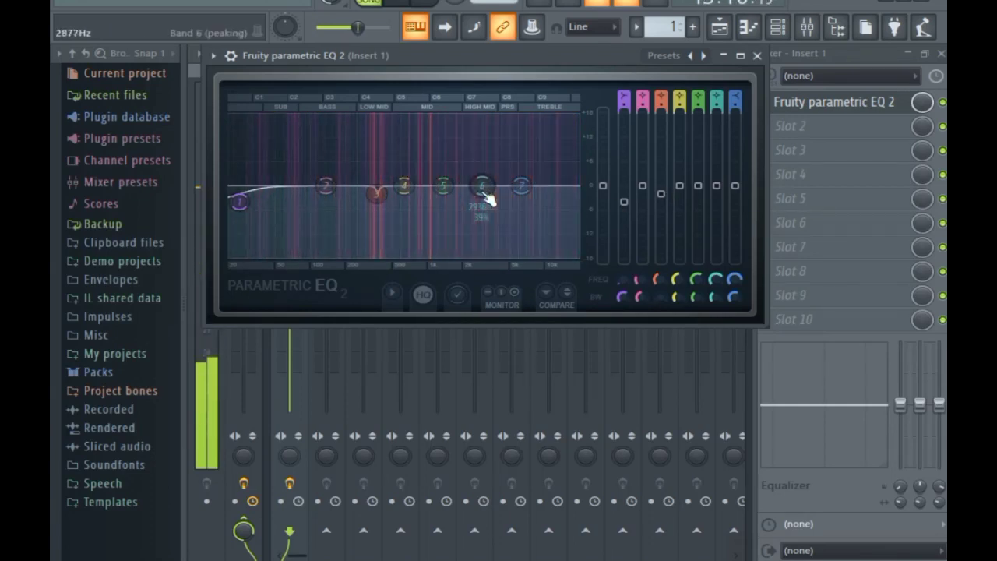
# Step: Narrow EQ band 6 to 3% bandwidth, sweep it as a full boost to 2689 Hz, cut it slightly, and stop playback
pyautogui.moveTo(490, 189); pyautogui.dragTo(482, 179)
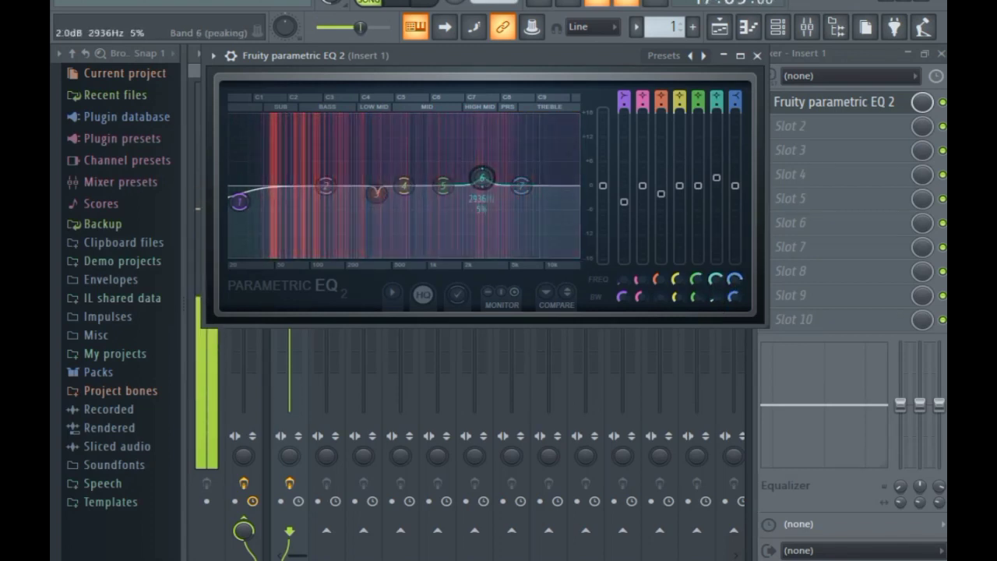
pyautogui.moveTo(486, 183); pyautogui.dragTo(478, 116)
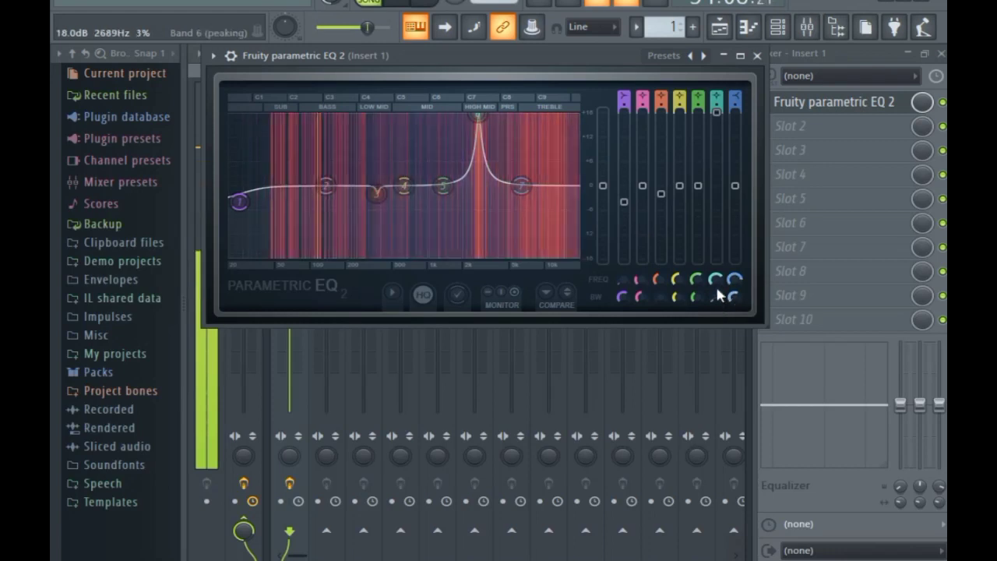
pyautogui.moveTo(717, 112); pyautogui.dragTo(717, 190)
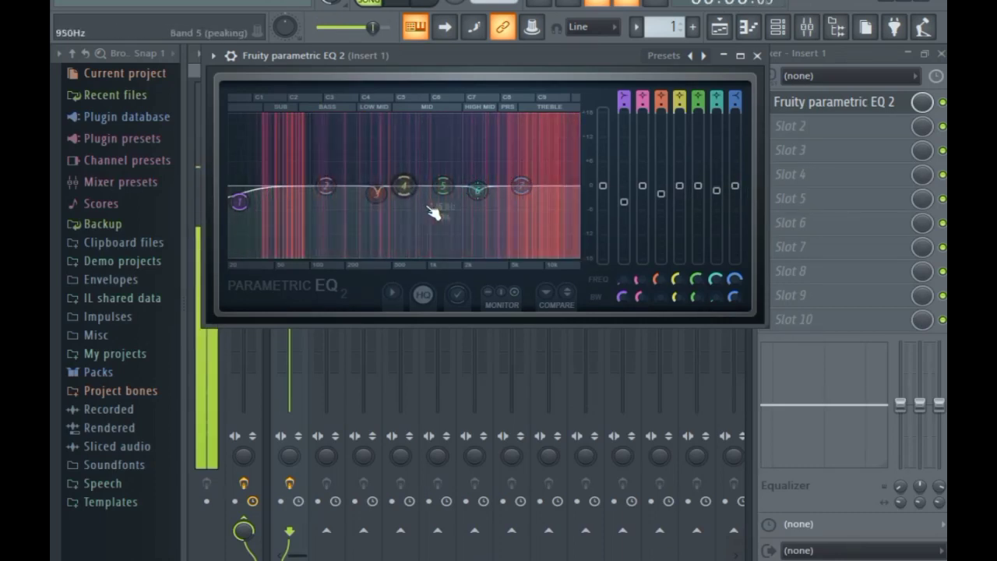
pyautogui.click(440, 1)
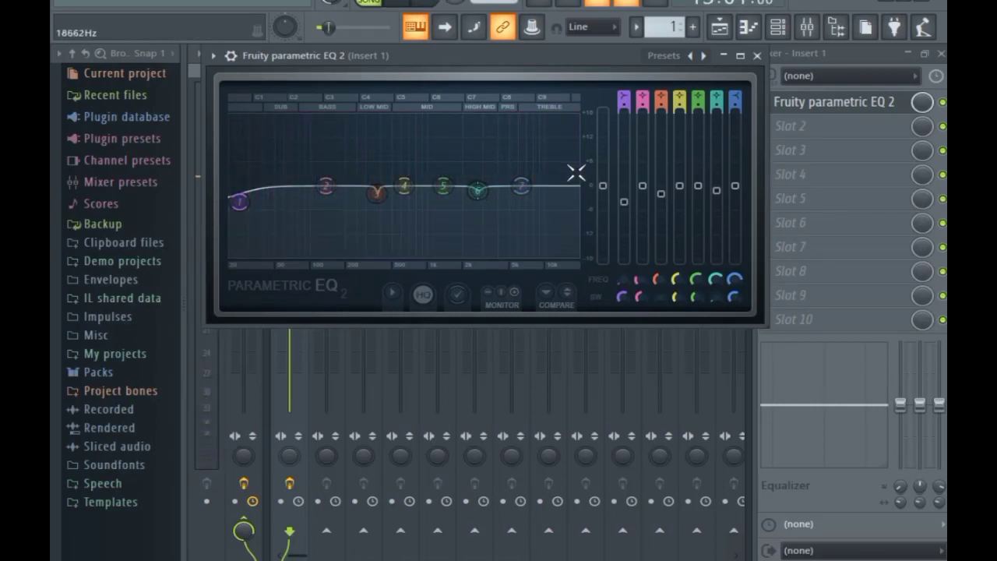
# Step: With the song playing, narrow EQ band 5 to 2% bandwidth and boost it 18 dB at 1040 Hz
pyautogui.press('space')
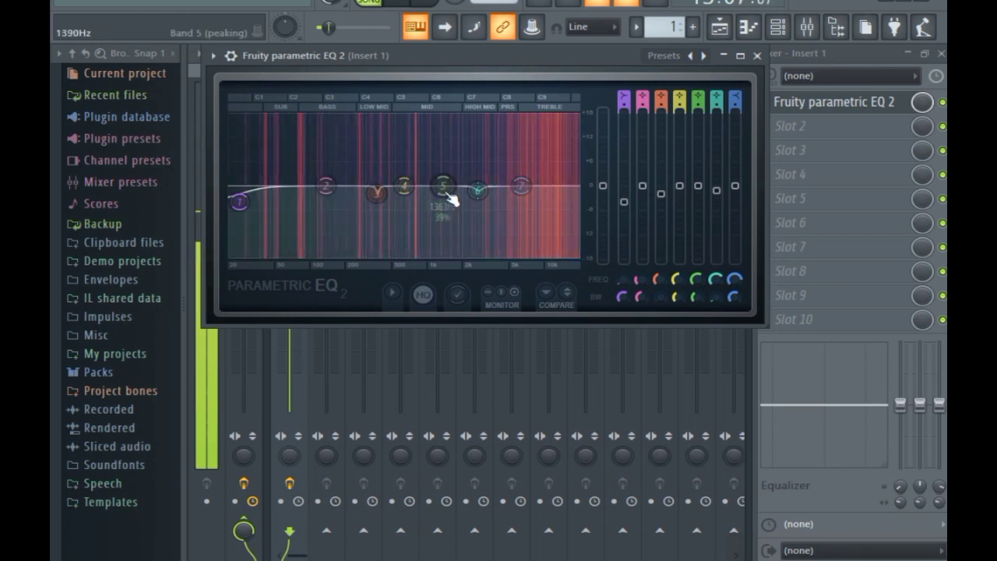
pyautogui.moveTo(441, 185); pyautogui.dragTo(421, 180)
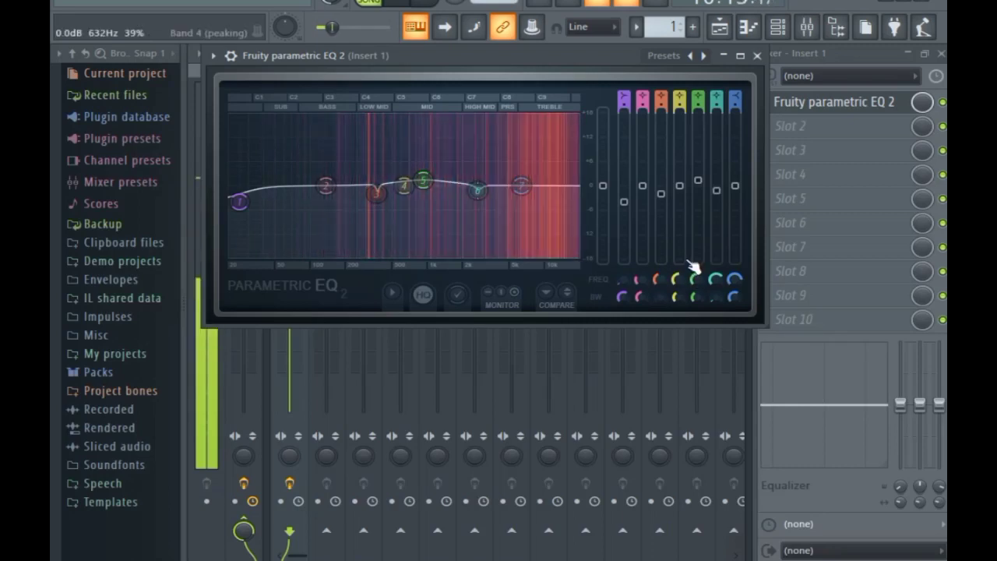
pyautogui.moveTo(697, 297); pyautogui.dragTo(697, 327)
pyautogui.moveTo(423, 181); pyautogui.dragTo(429, 117)
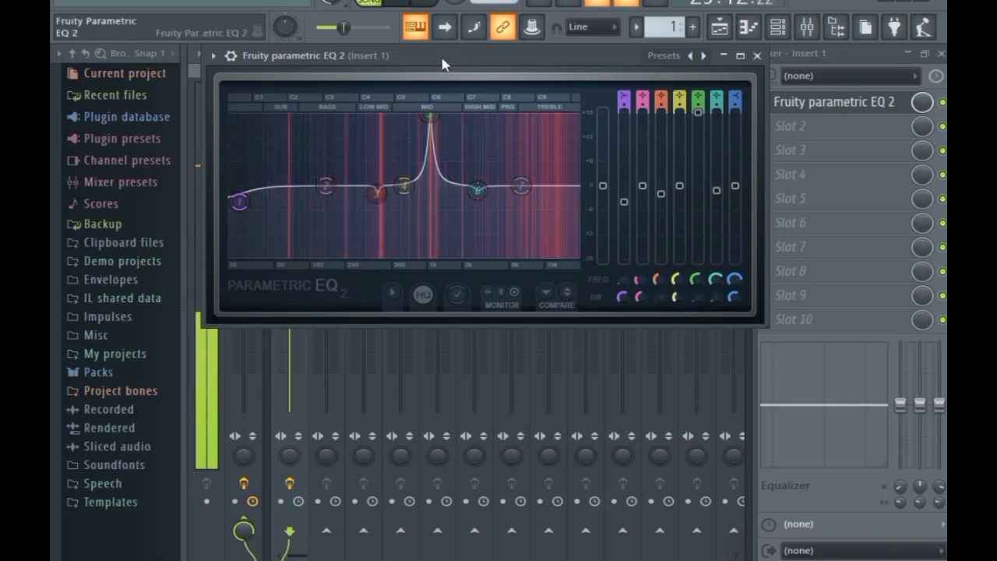
# Step: Raise the Insert 1 fader to 2.9 dB and cut EQ band 5 to about -2.3 dB
pyautogui.moveTo(443, 64); pyautogui.dragTo(574, 56)
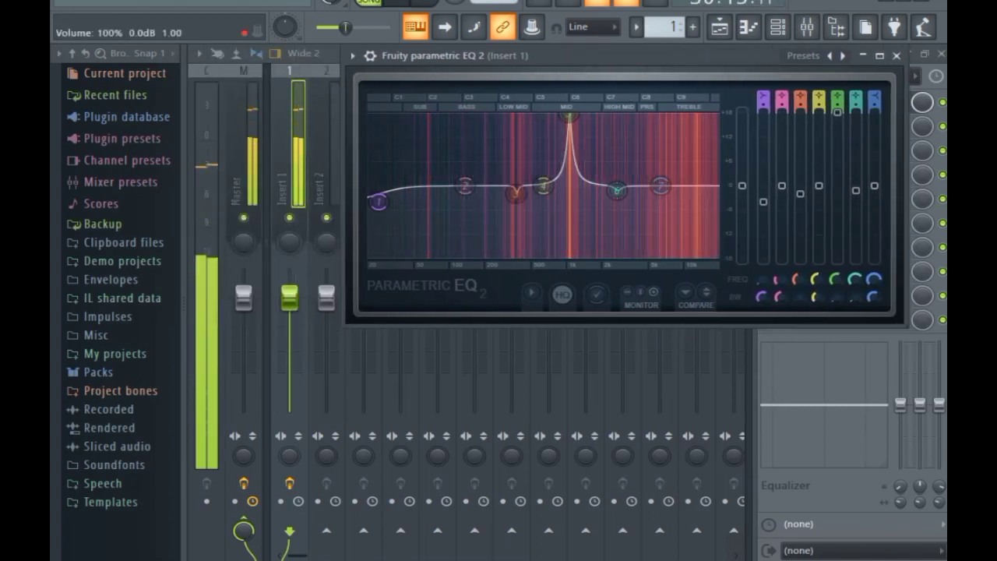
pyautogui.moveTo(289, 296); pyautogui.dragTo(289, 285)
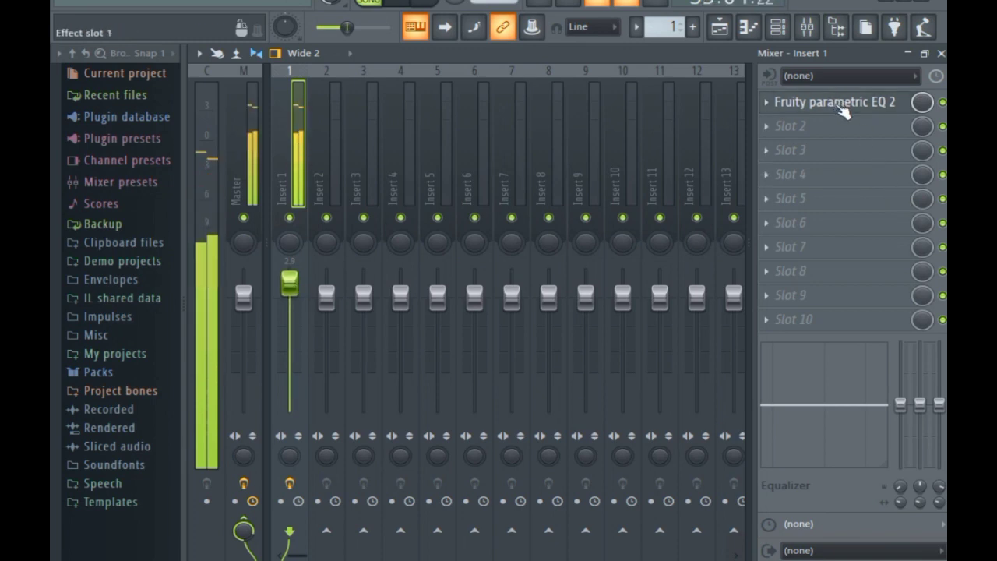
pyautogui.click(844, 107)
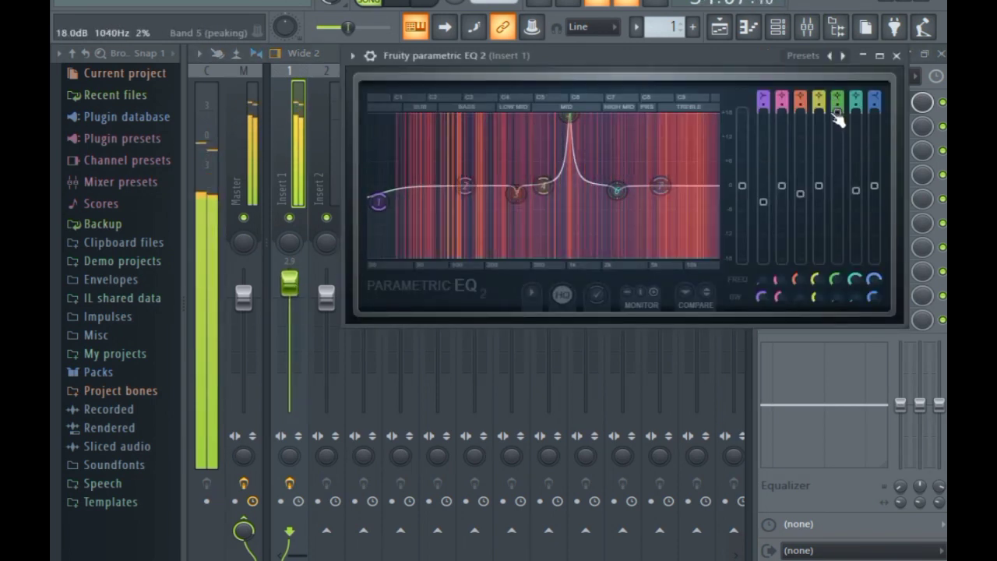
pyautogui.moveTo(838, 113); pyautogui.dragTo(838, 195)
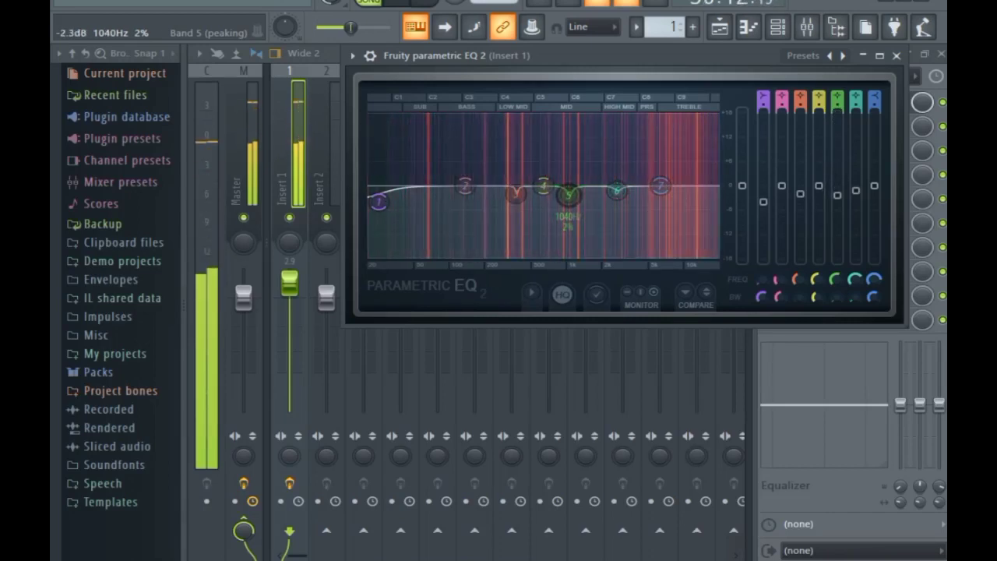
# Step: Slightly boost the band 7 high shelf and low-frequency band 2, and close the equalizer and stop playback
pyautogui.moveTo(669, 195); pyautogui.dragTo(672, 179)
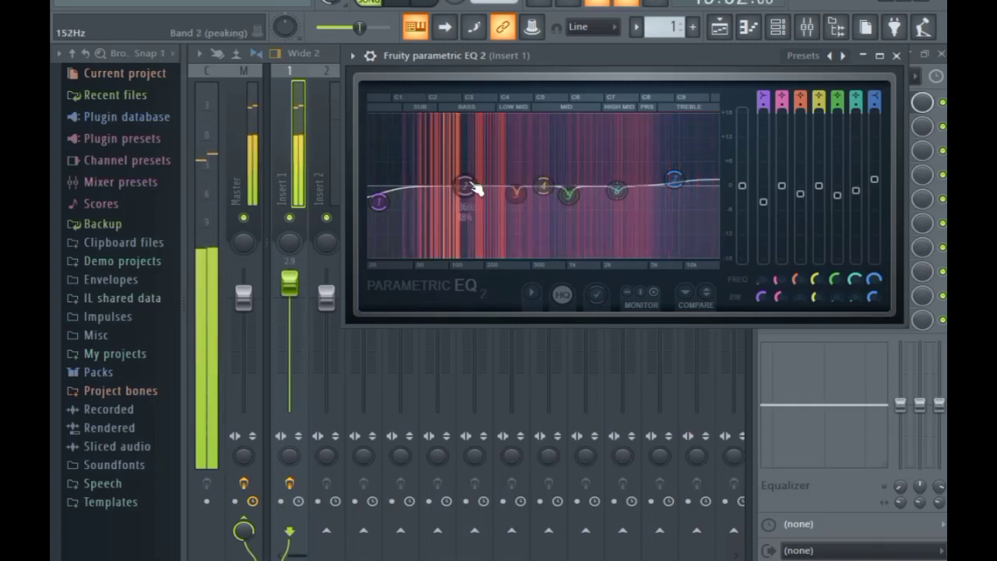
pyautogui.moveTo(468, 186); pyautogui.dragTo(439, 182)
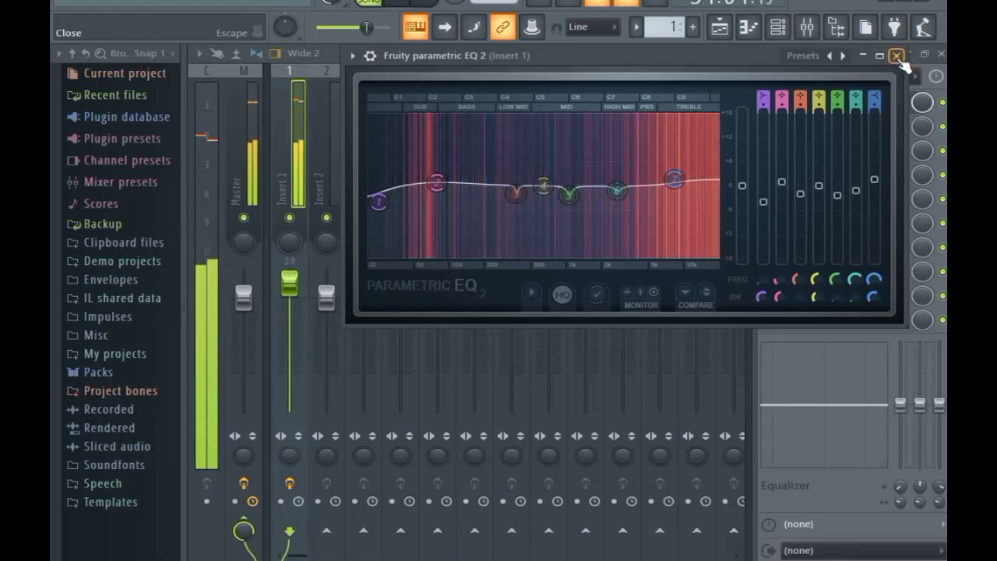
pyautogui.click(897, 55)
pyautogui.click(431, 4)
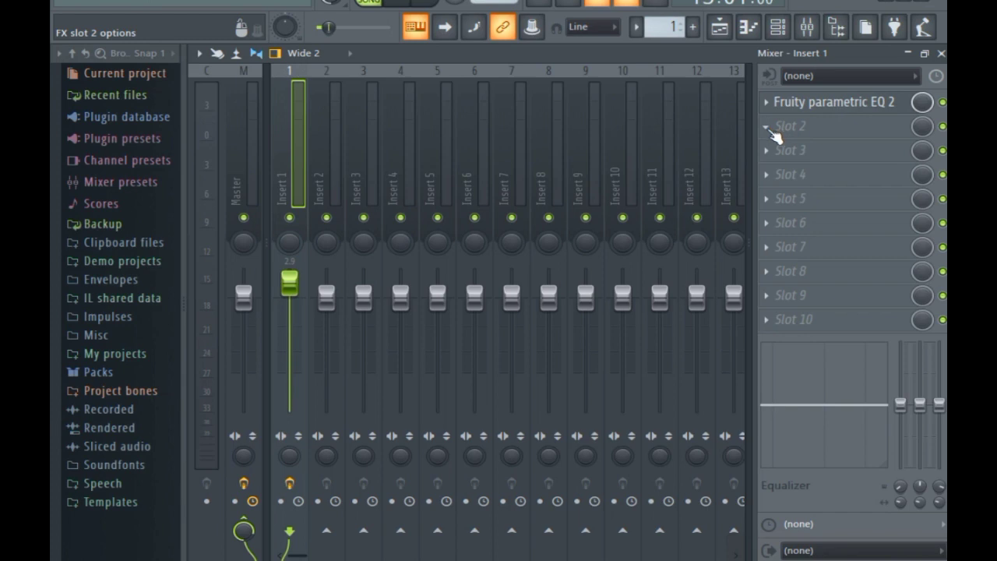
# Step: Load Fruity Multiband Compressor into effect slot 2 of Insert 1, look over its band controls, and close it
pyautogui.click(770, 130)
pyautogui.moveTo(177, 134)
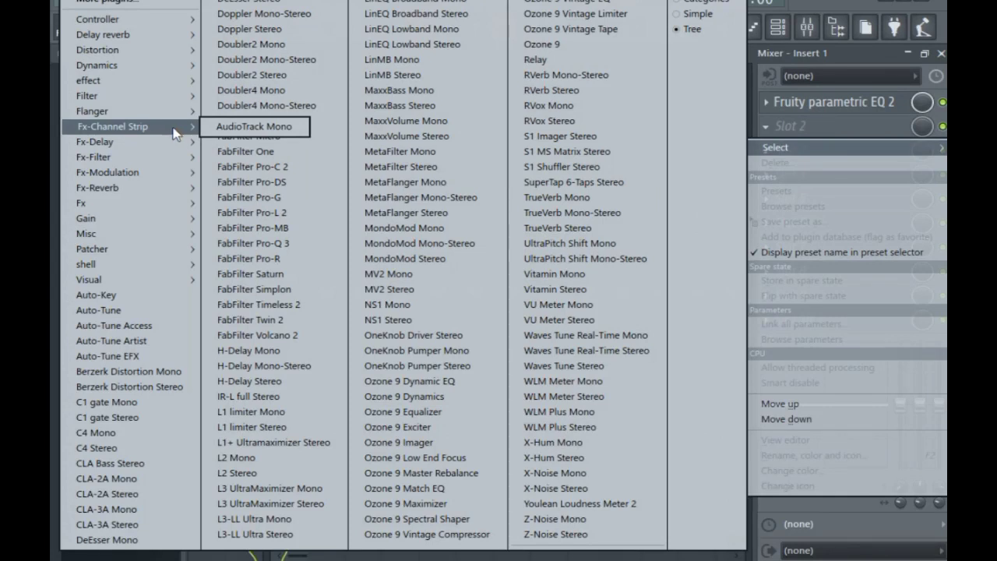
pyautogui.moveTo(146, 70)
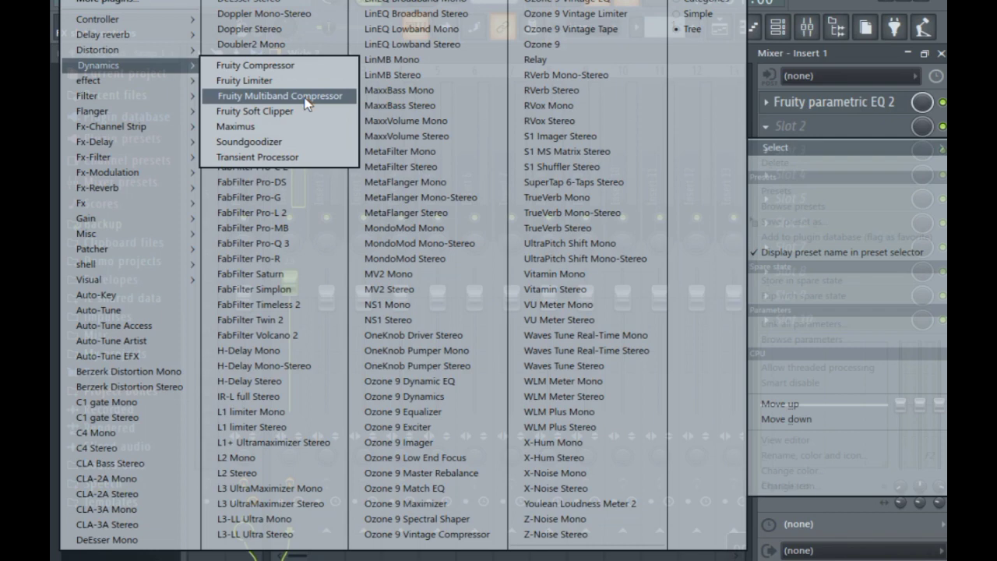
pyautogui.click(306, 105)
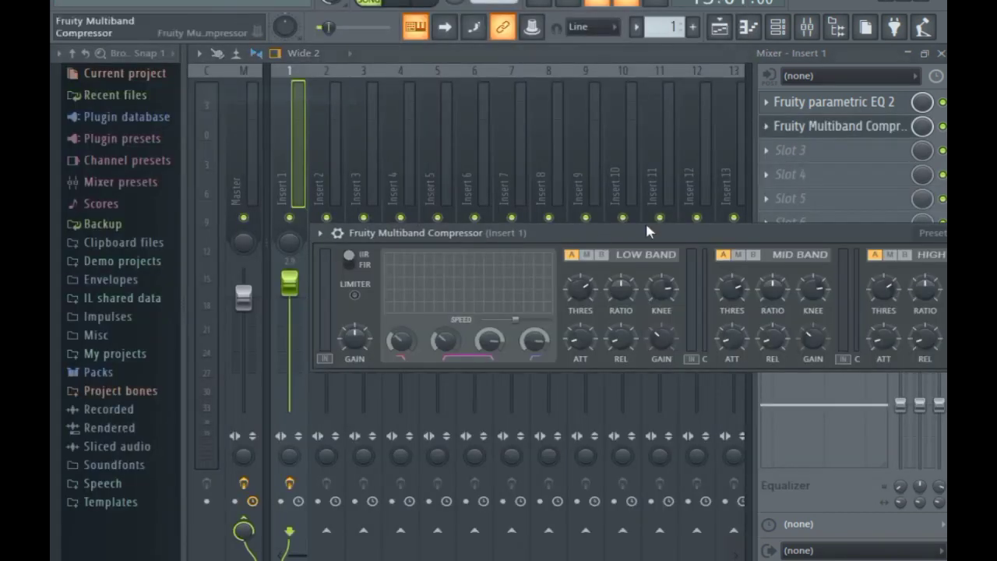
pyautogui.moveTo(753, 234); pyautogui.dragTo(659, 153)
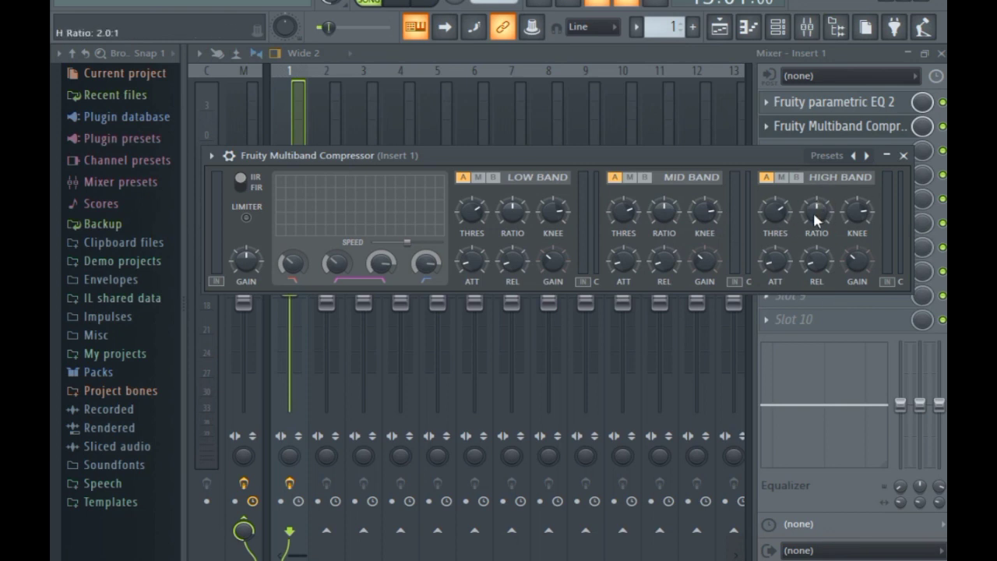
pyautogui.moveTo(519, 169)
pyautogui.mouseDown()
pyautogui.moveTo(540, 160)
pyautogui.moveTo(512, 147)
pyautogui.moveTo(514, 164)
pyautogui.mouseUp()
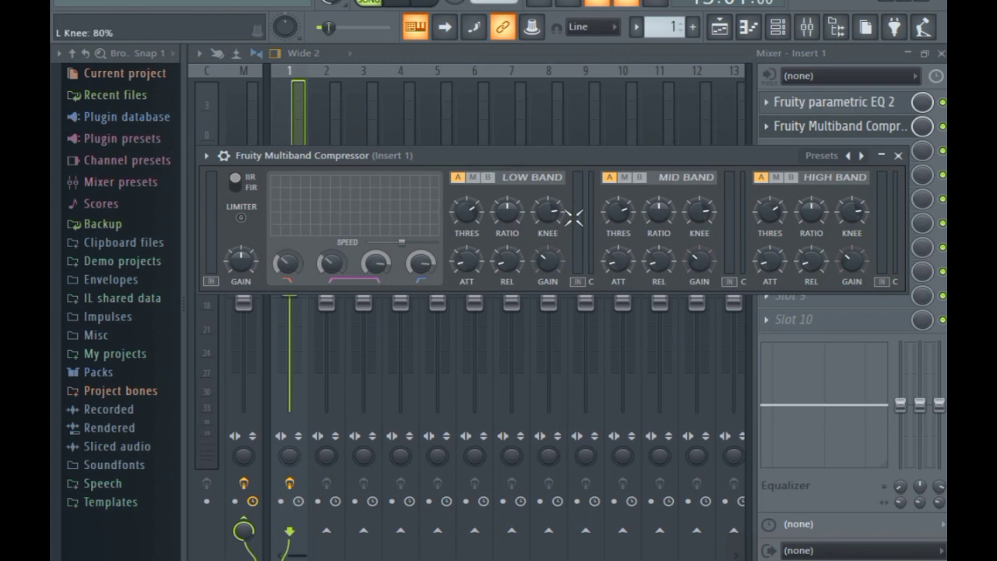
pyautogui.click(898, 155)
# Step: Replace the multiband compressor in slot 2 with Fruity Compressor, look over its controls, and close it
pyautogui.click(814, 126)
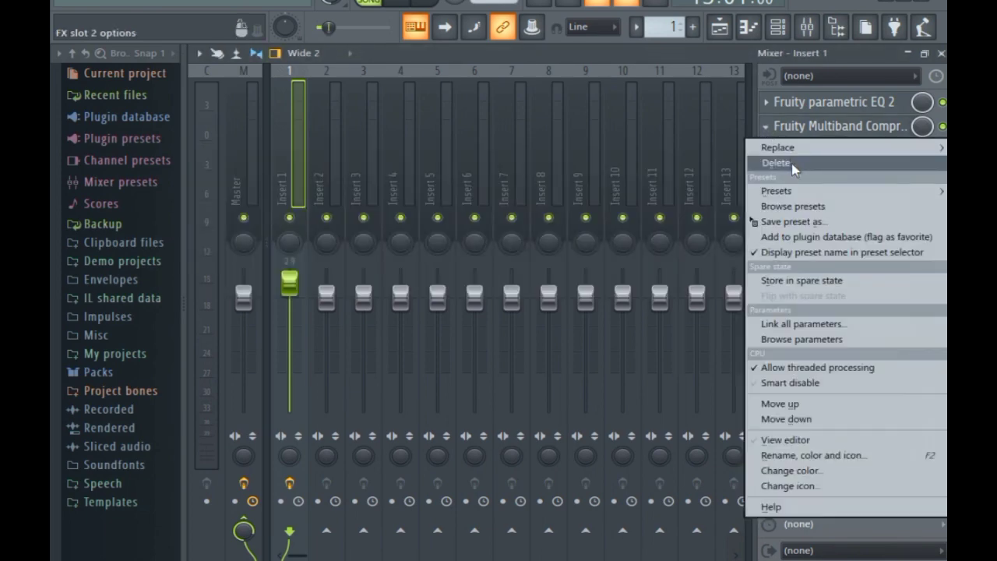
pyautogui.moveTo(815, 147)
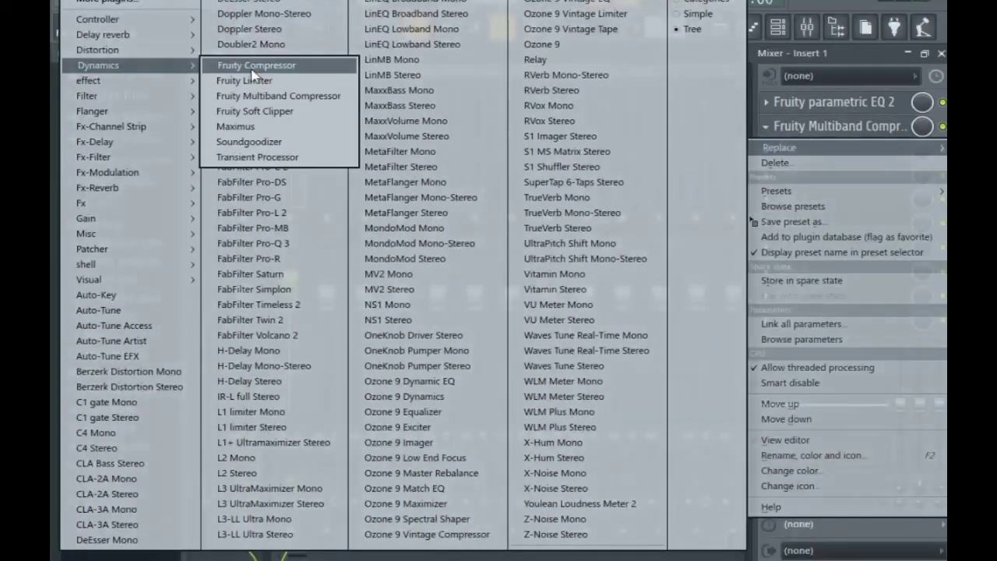
pyautogui.click(253, 68)
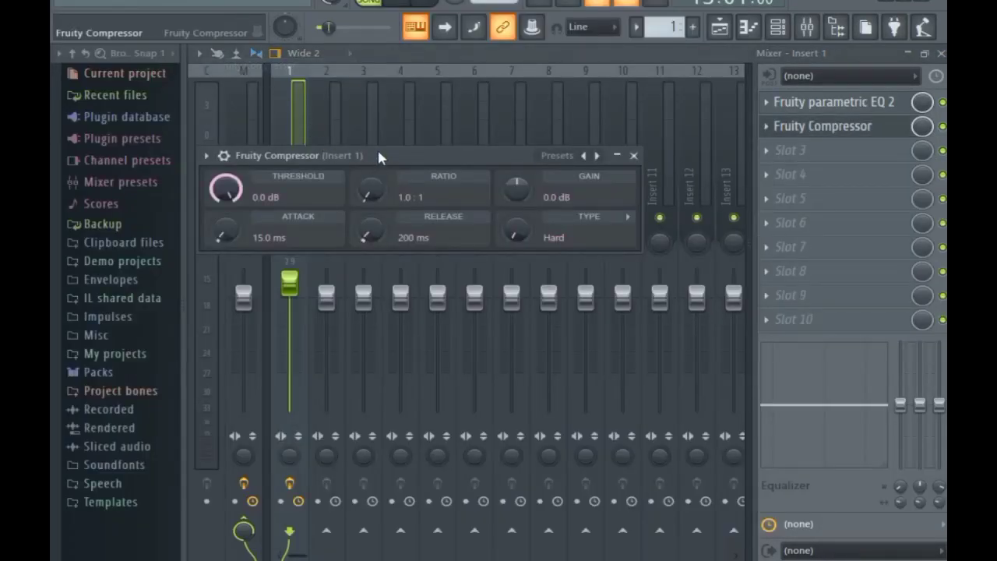
pyautogui.moveTo(379, 156); pyautogui.dragTo(521, 155)
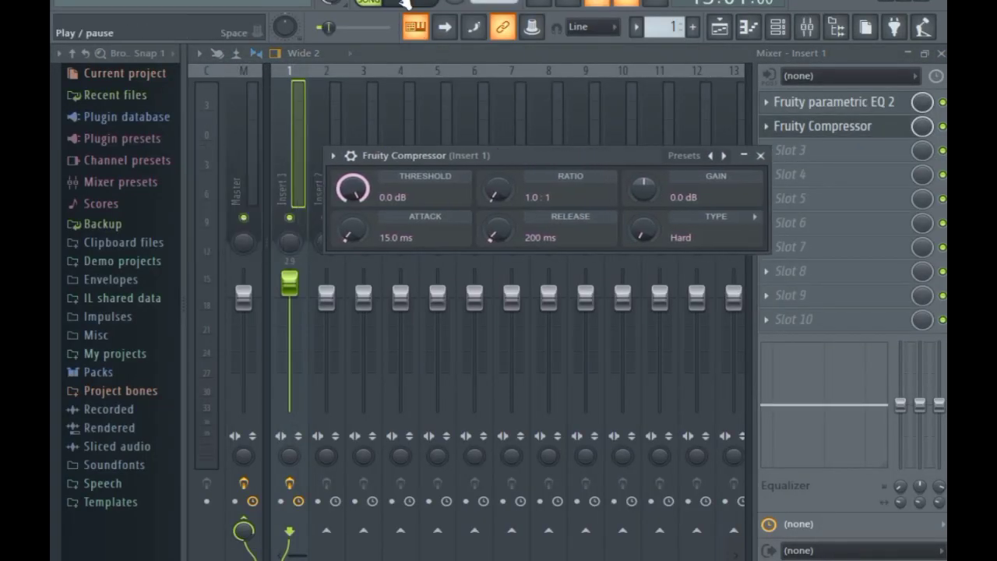
pyautogui.click(761, 156)
# Step: Replace the effect in slot 2 of Insert 1 with Fruity Limiter
pyautogui.click(767, 127)
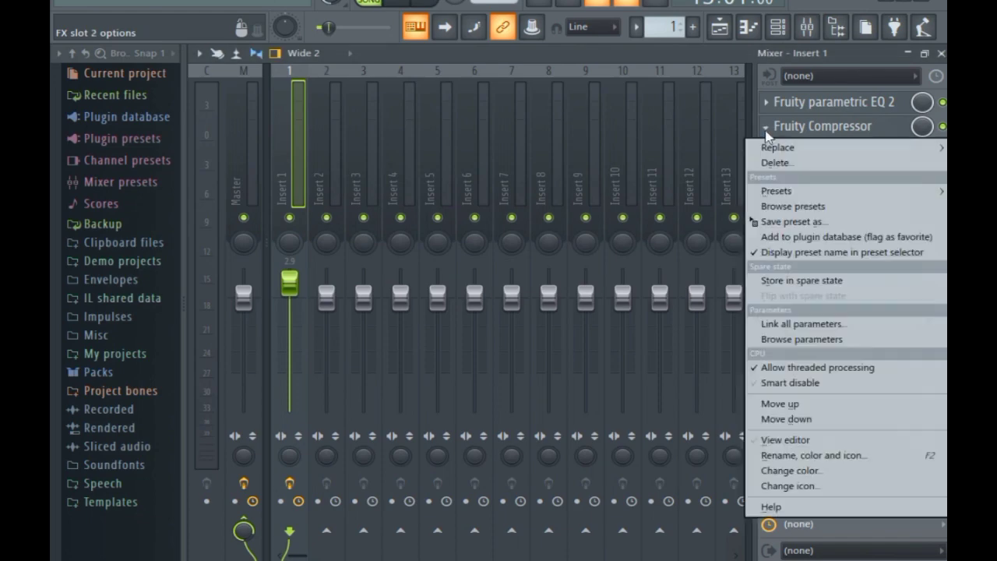
pyautogui.moveTo(776, 152)
pyautogui.moveTo(128, 65)
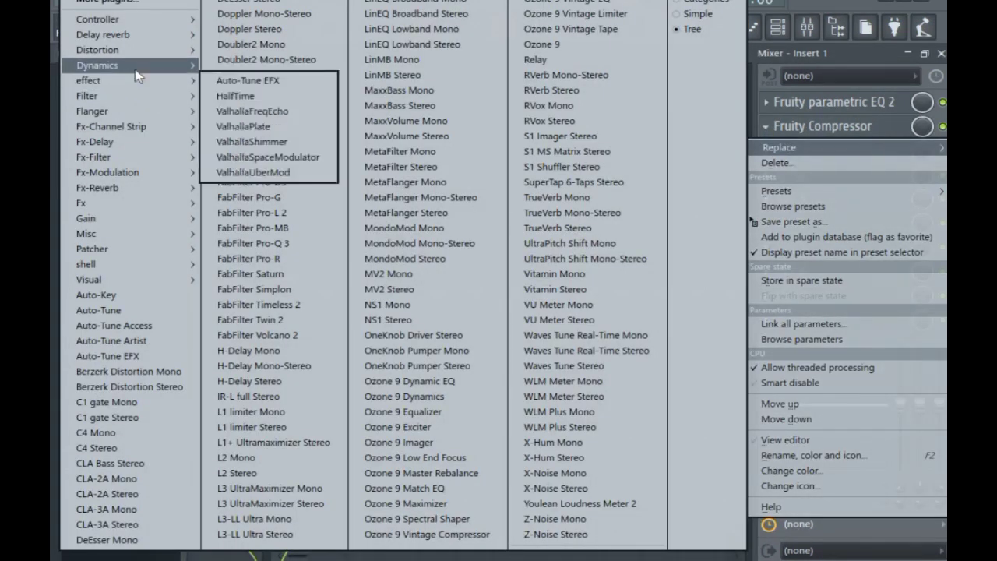
pyautogui.click(246, 82)
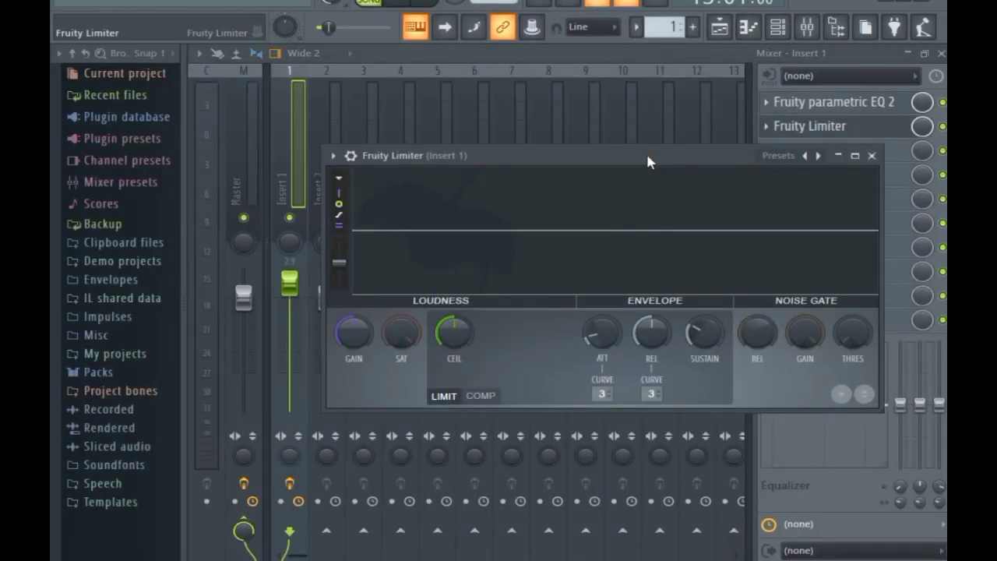
# Step: Switch Fruity Limiter to compressor mode and, during playback, lower the threshold to about -9.1 dB and raise the ratio to about 11.1:1
pyautogui.moveTo(648, 160); pyautogui.dragTo(644, 118)
pyautogui.click(478, 354)
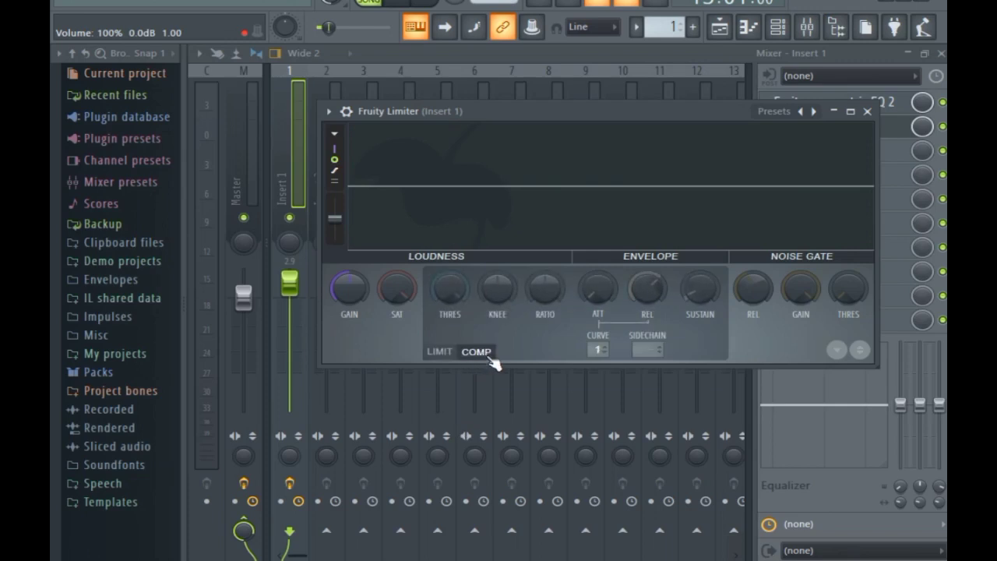
pyautogui.press('space')
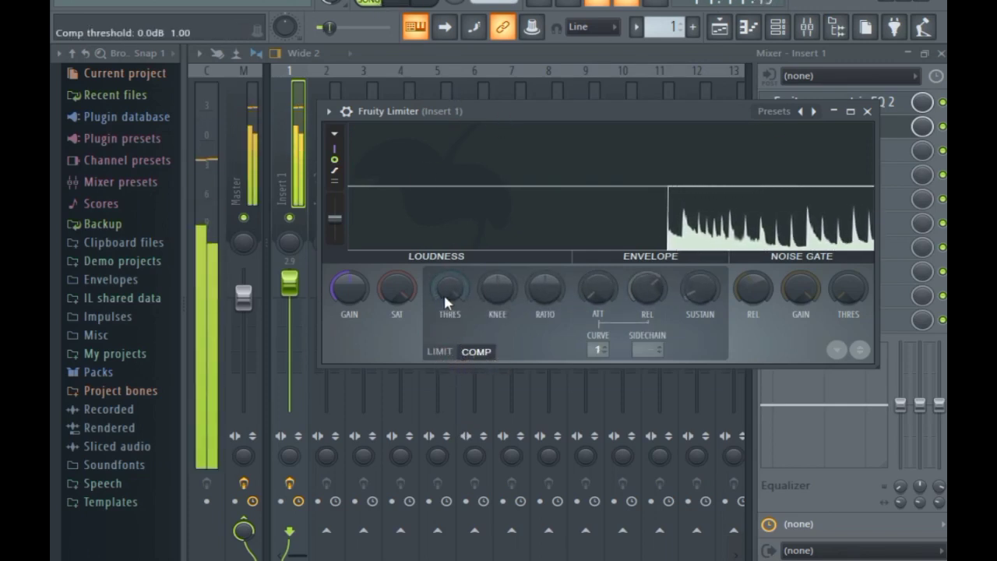
pyautogui.moveTo(449, 293); pyautogui.dragTo(449, 323)
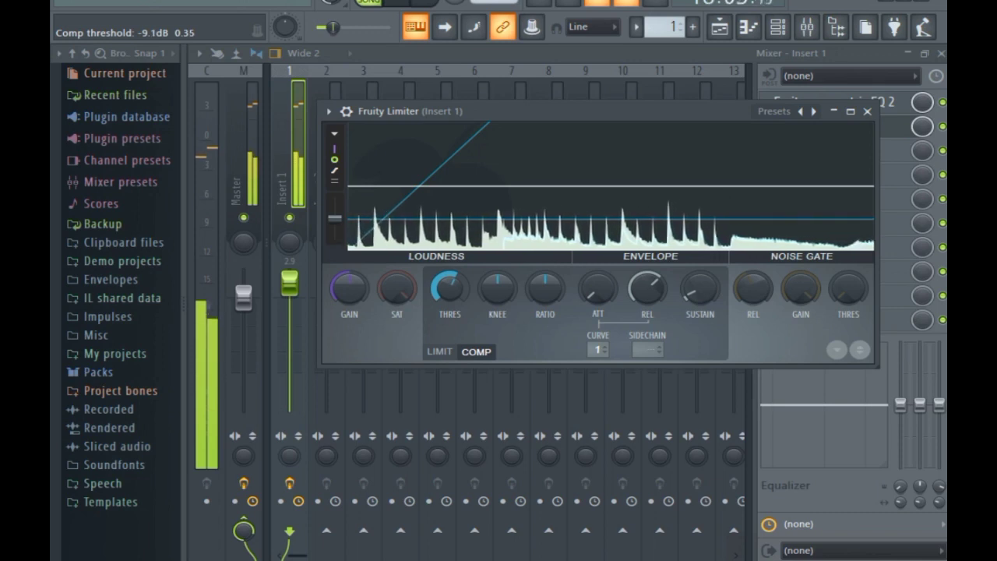
pyautogui.moveTo(449, 323); pyautogui.dragTo(449, 324)
pyautogui.moveTo(545, 304); pyautogui.dragTo(545, 292)
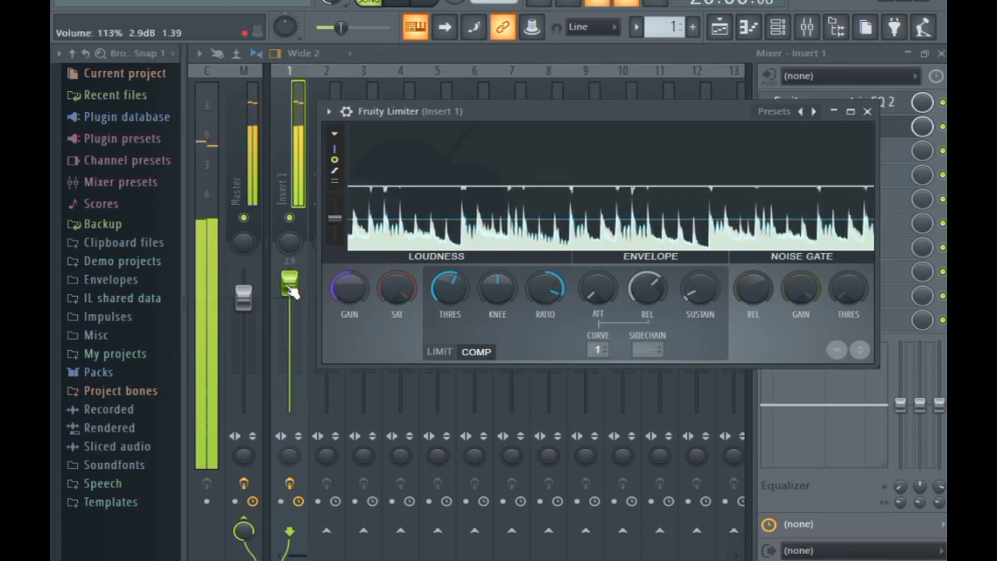
# Step: Reset the Insert 1 volume fader to its default and compare the levels on the Current, Master and Insert 1 tracks
pyautogui.rightClick(288, 287)
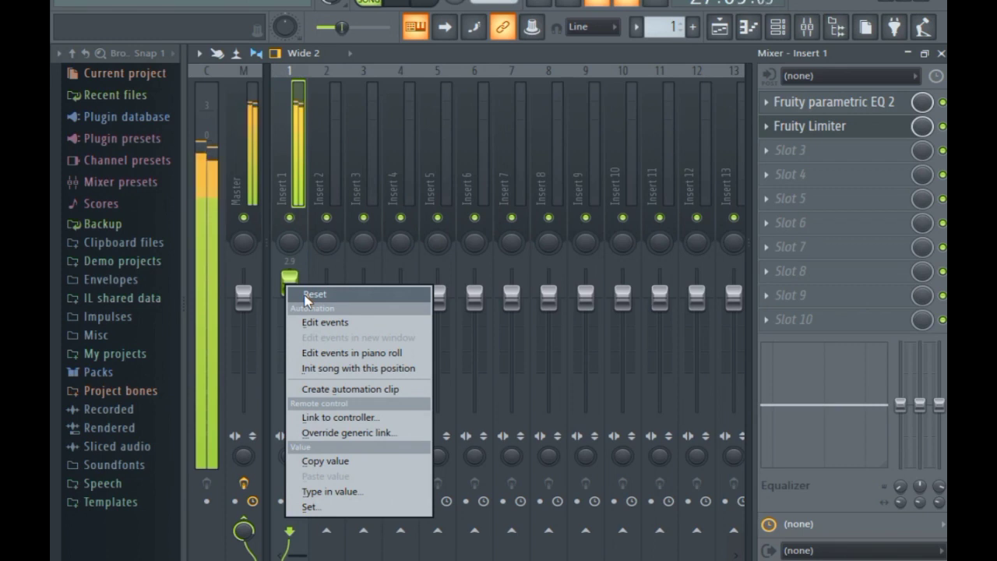
pyautogui.click(306, 295)
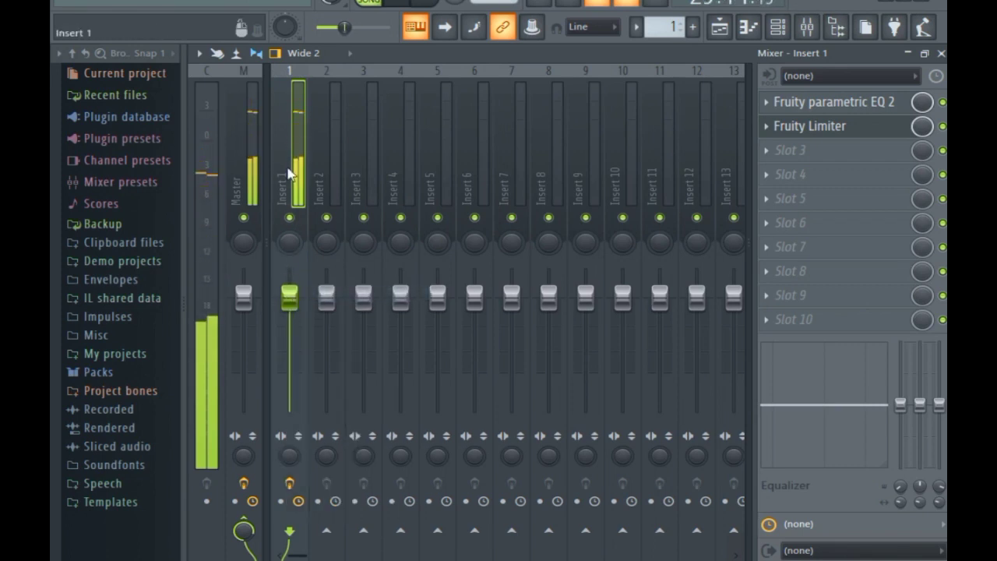
pyautogui.click(207, 178)
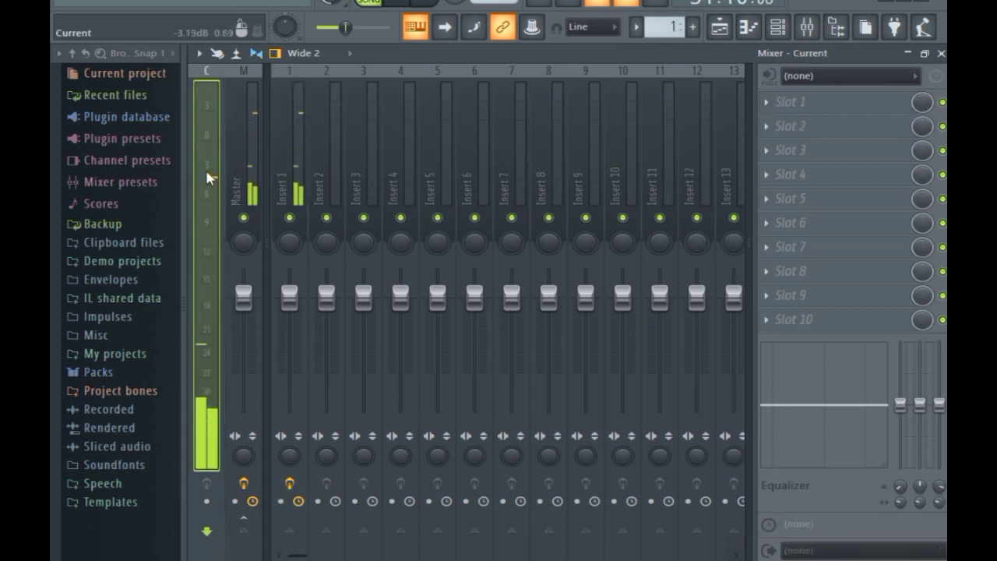
pyautogui.click(290, 179)
pyautogui.click(244, 179)
pyautogui.click(290, 179)
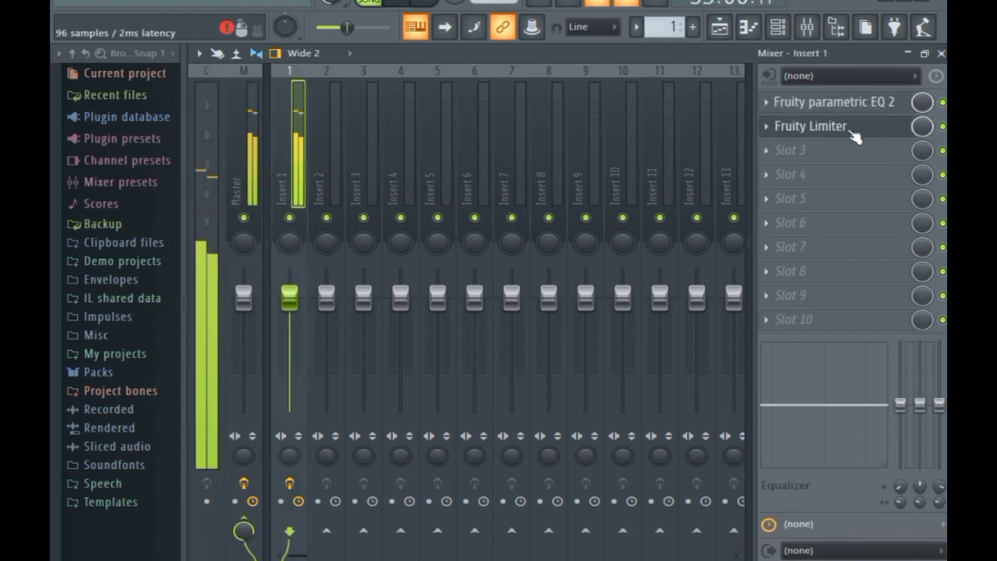
# Step: Reopen Fruity Limiter, raise its input gain and compressor knee slightly, and set the compressor threshold to about -10.0 dB
pyautogui.click(854, 127)
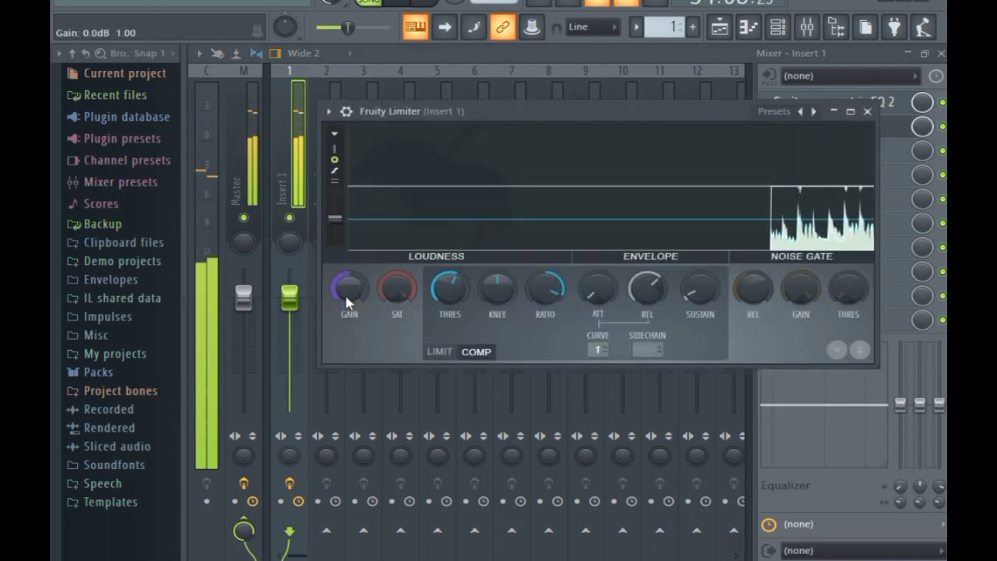
pyautogui.moveTo(349, 288); pyautogui.dragTo(349, 273)
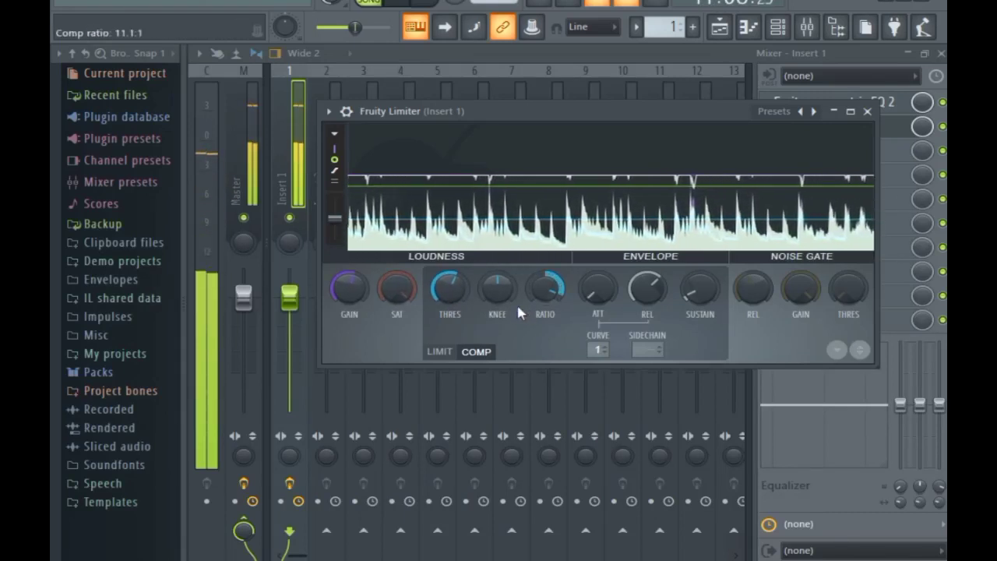
pyautogui.moveTo(497, 290); pyautogui.dragTo(450, 291)
pyautogui.click(545, 289)
pyautogui.click(460, 289)
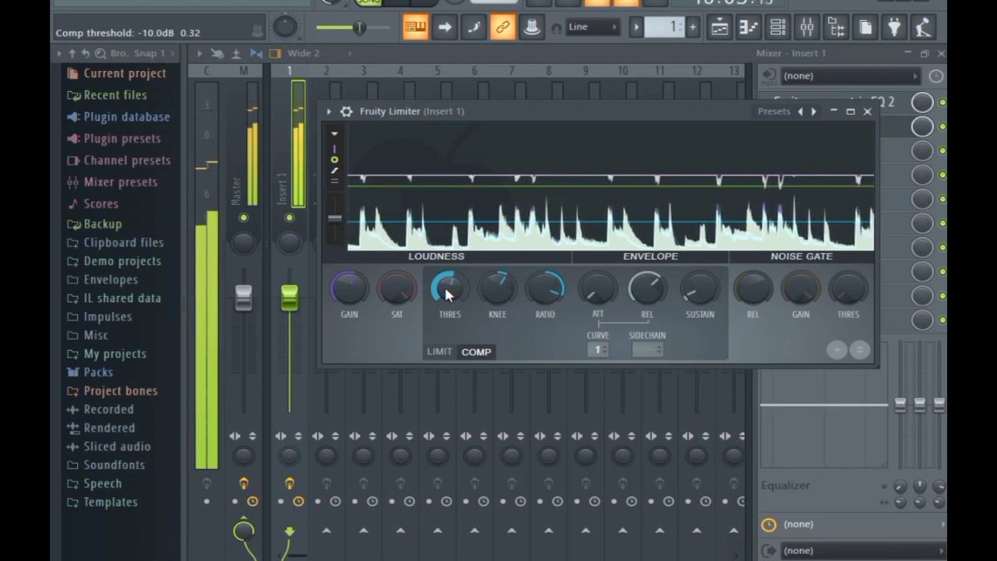
# Step: Raise the ceiling slightly in limiter mode and return to the compressor controls
pyautogui.click(440, 353)
pyautogui.moveTo(449, 288); pyautogui.dragTo(450, 284)
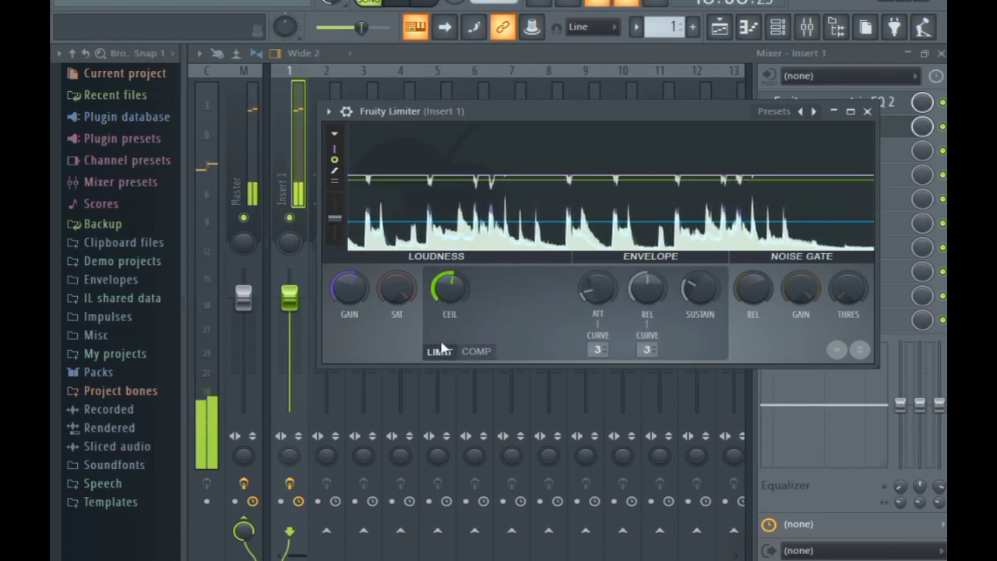
pyautogui.click(476, 352)
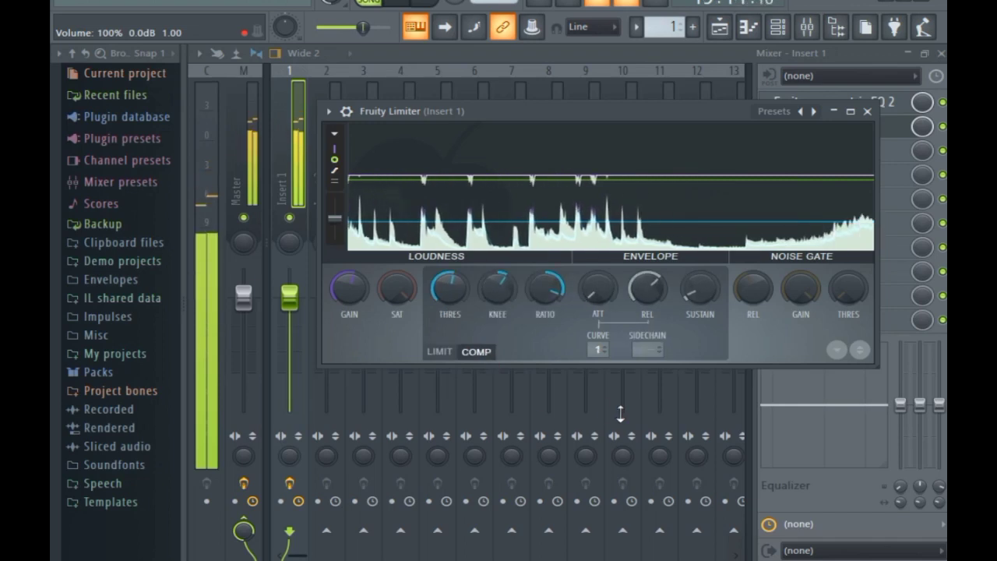
# Step: Toggle Fruity Limiter in slot 2 to compare the sound, and reopen its window over the mixer
pyautogui.moveTo(735, 112); pyautogui.dragTo(636, 151)
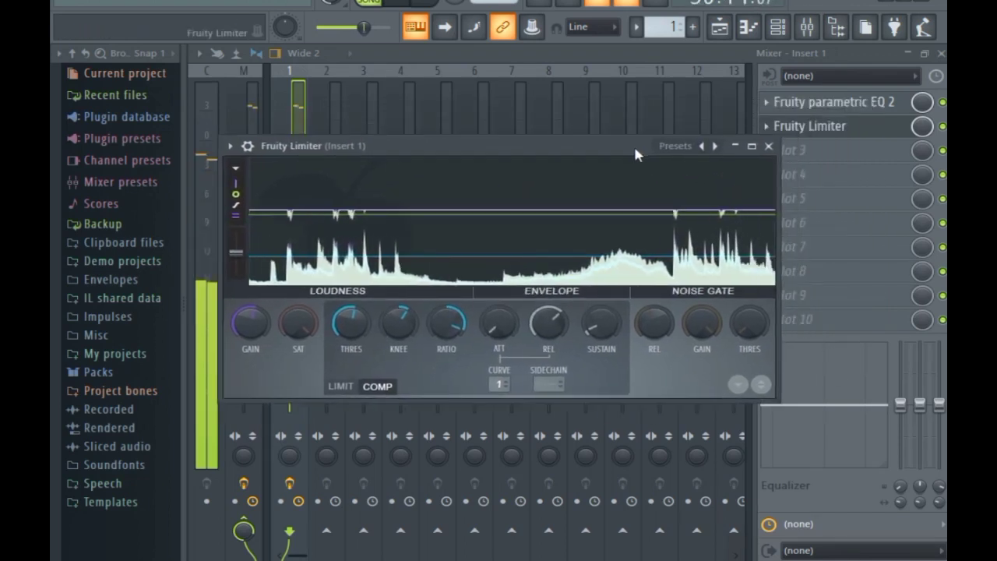
pyautogui.click(942, 128)
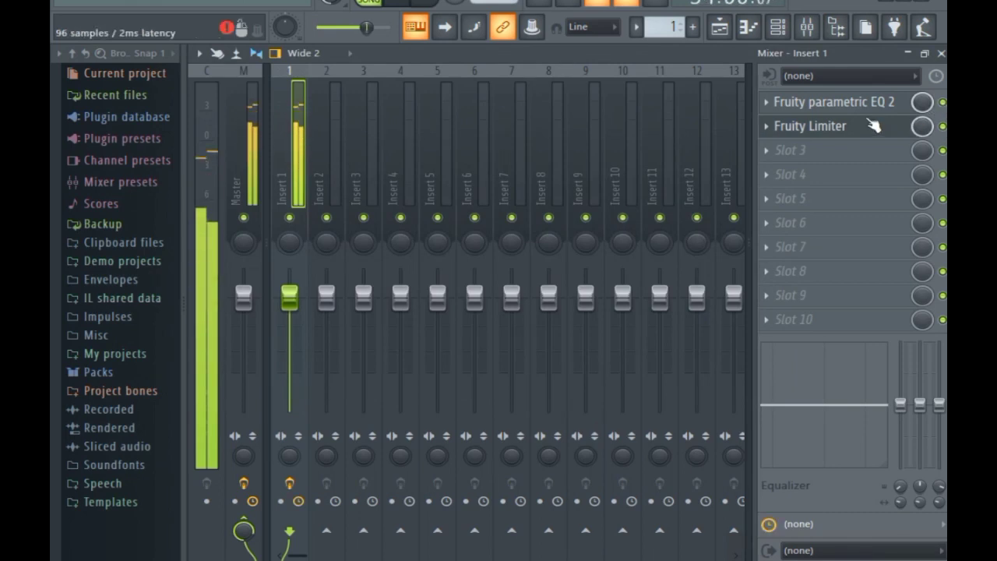
pyautogui.click(851, 128)
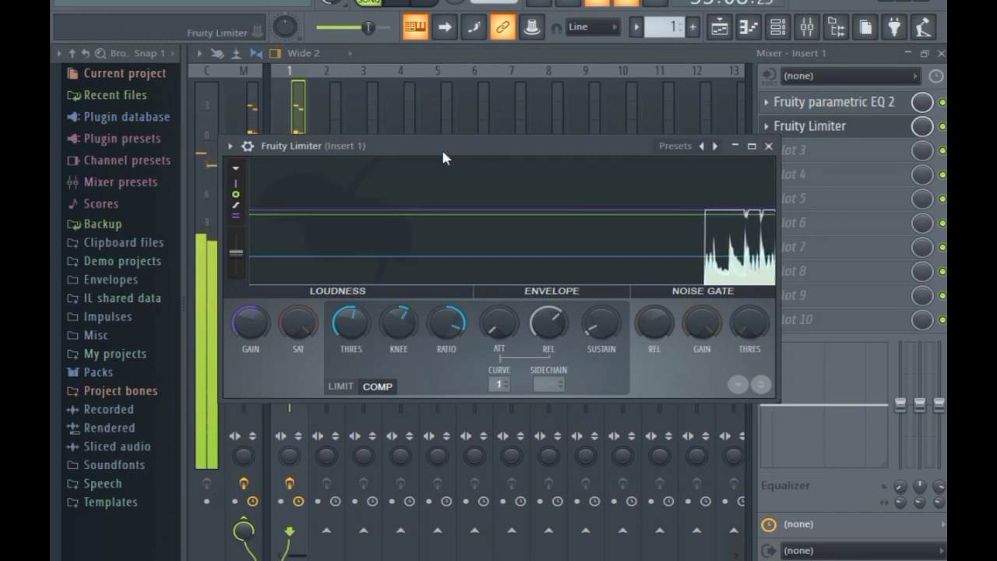
pyautogui.moveTo(443, 154); pyautogui.dragTo(493, 143)
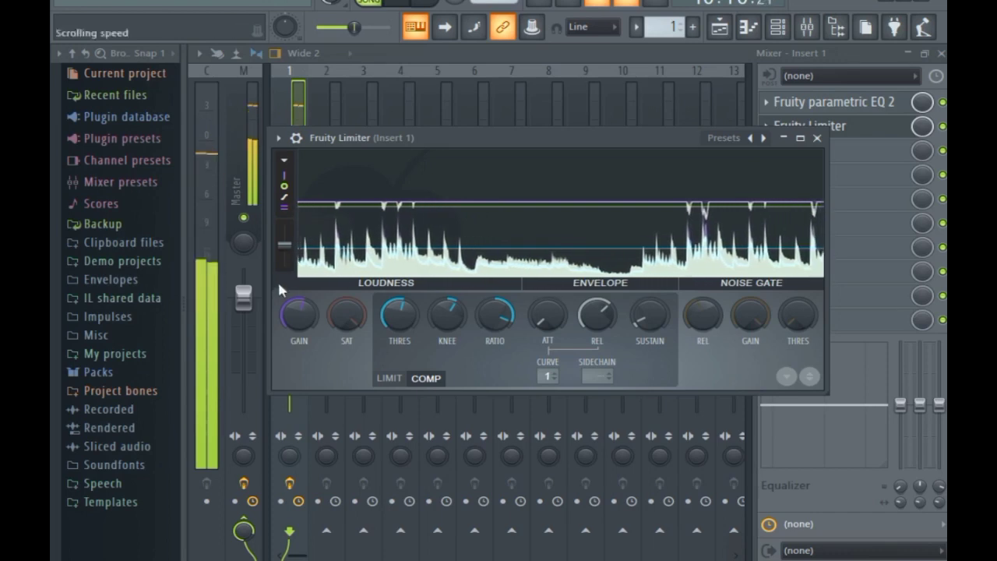
# Step: Raise the limiter's gain to 3.6 dB, fine-tune the compressor threshold, set the ratio to 12.3:1, and check the output level
pyautogui.moveTo(300, 314)
pyautogui.mouseDown()
pyautogui.moveTo(299, 287)
pyautogui.moveTo(300, 309)
pyautogui.mouseUp()
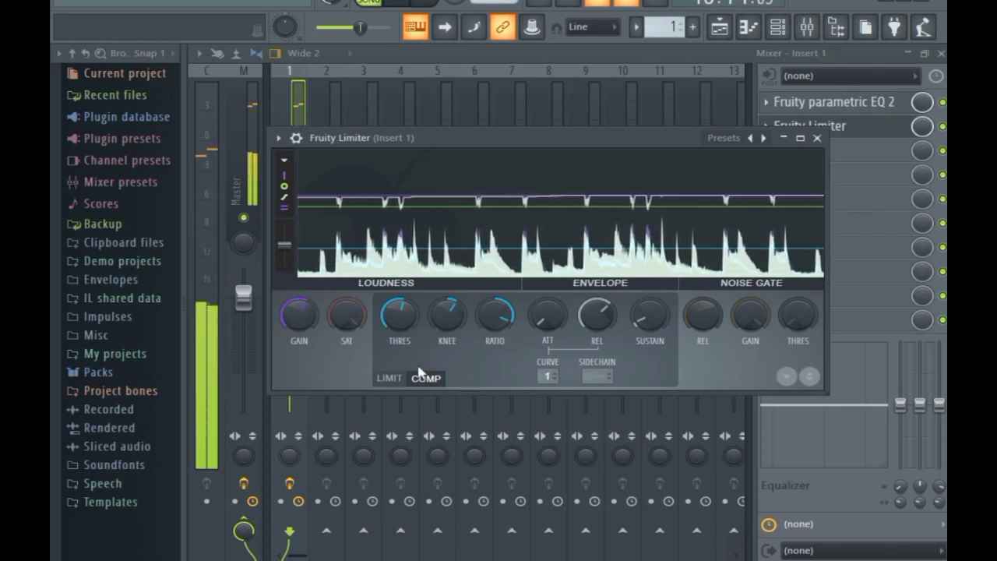
pyautogui.moveTo(397, 321); pyautogui.dragTo(397, 320)
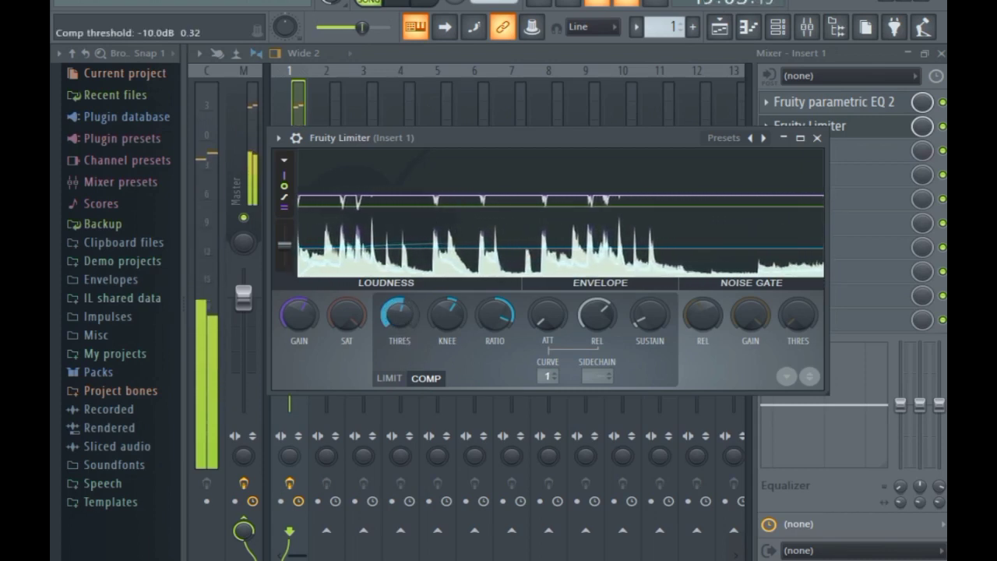
pyautogui.moveTo(398, 321); pyautogui.dragTo(397, 316)
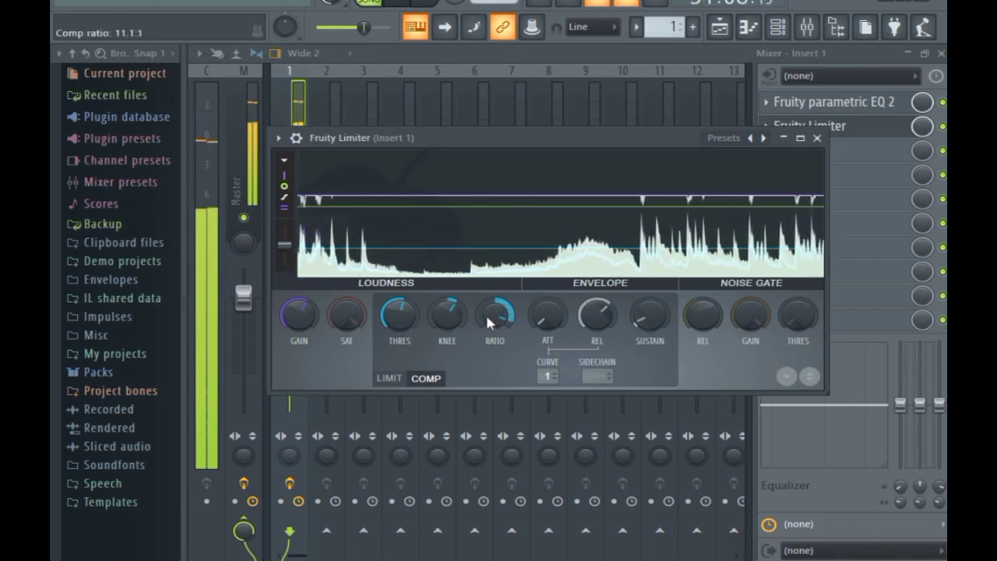
pyautogui.moveTo(491, 318); pyautogui.dragTo(493, 317)
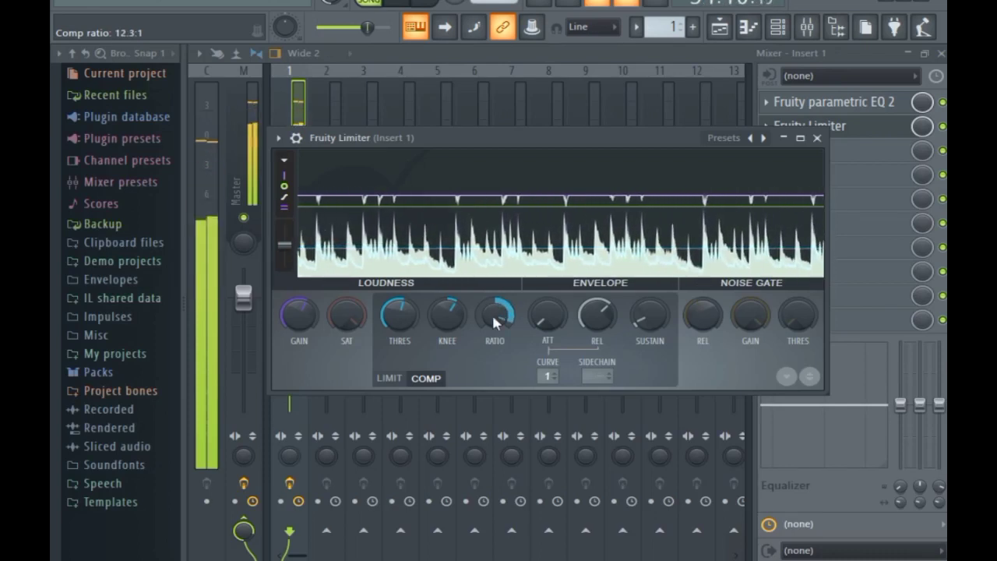
pyautogui.click(216, 138)
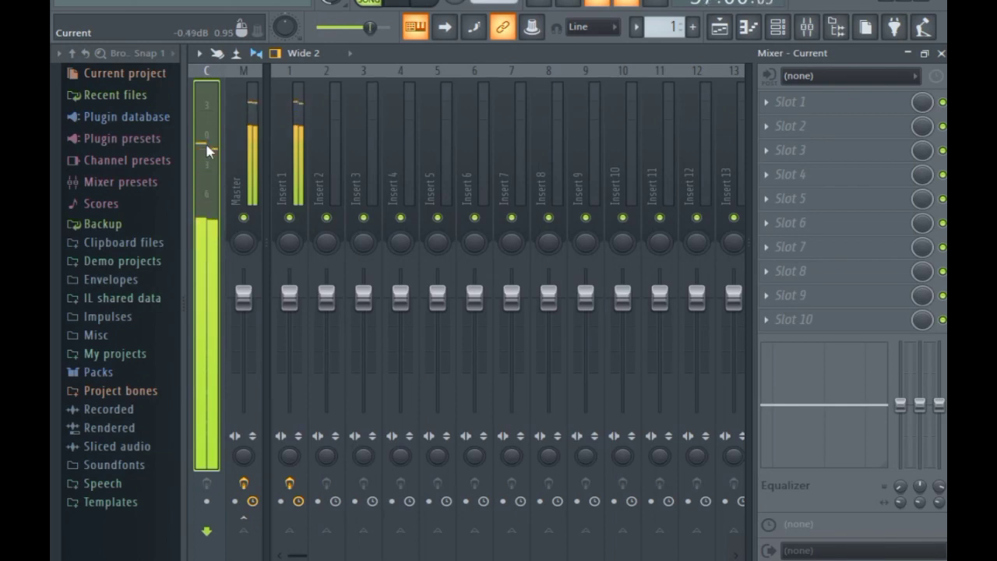
pyautogui.click(283, 182)
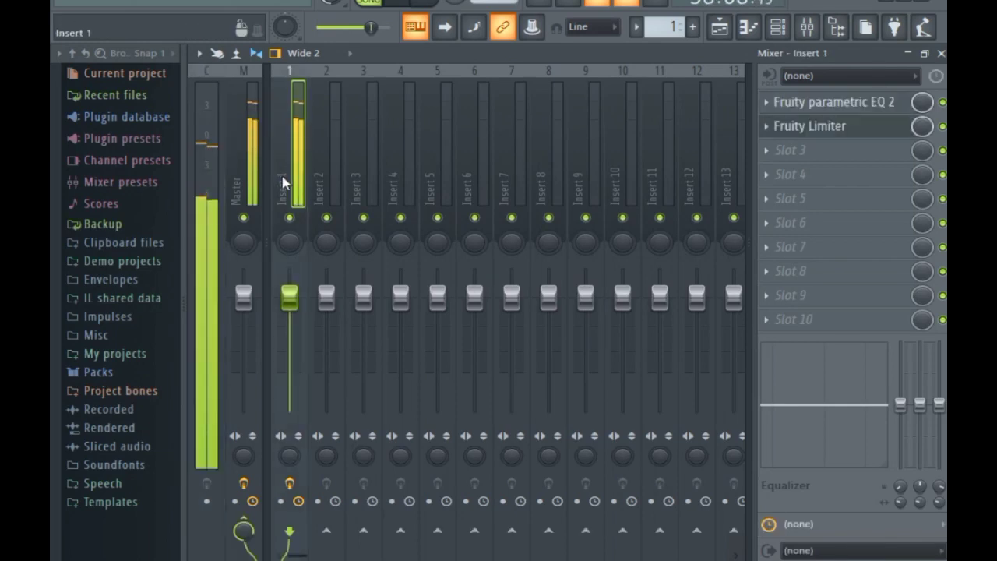
# Step: Reduce Fruity Limiter's gain slightly, set the compressor threshold to about -9.5 dB, close the plugin and stop playback
pyautogui.click(862, 127)
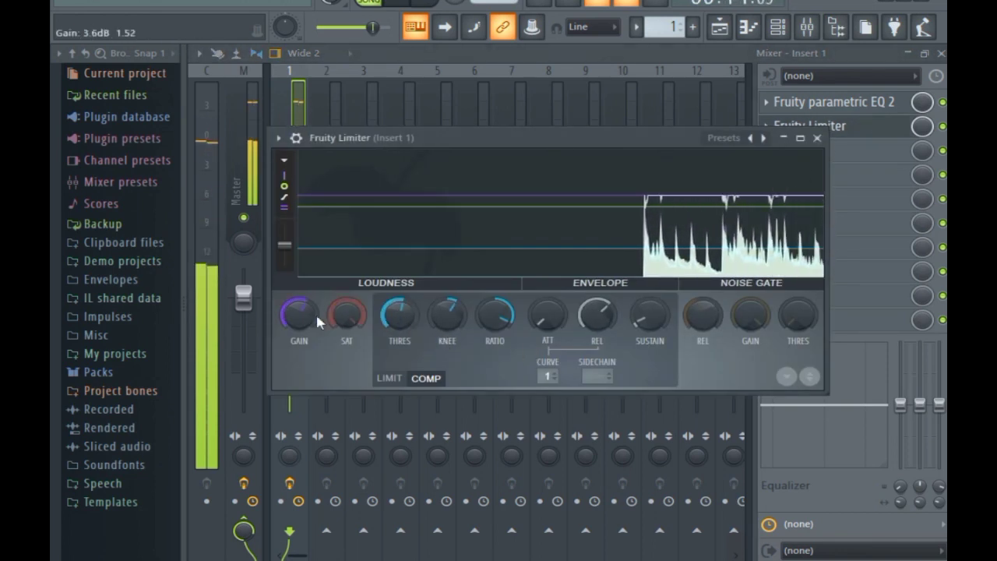
pyautogui.moveTo(300, 315); pyautogui.dragTo(300, 322)
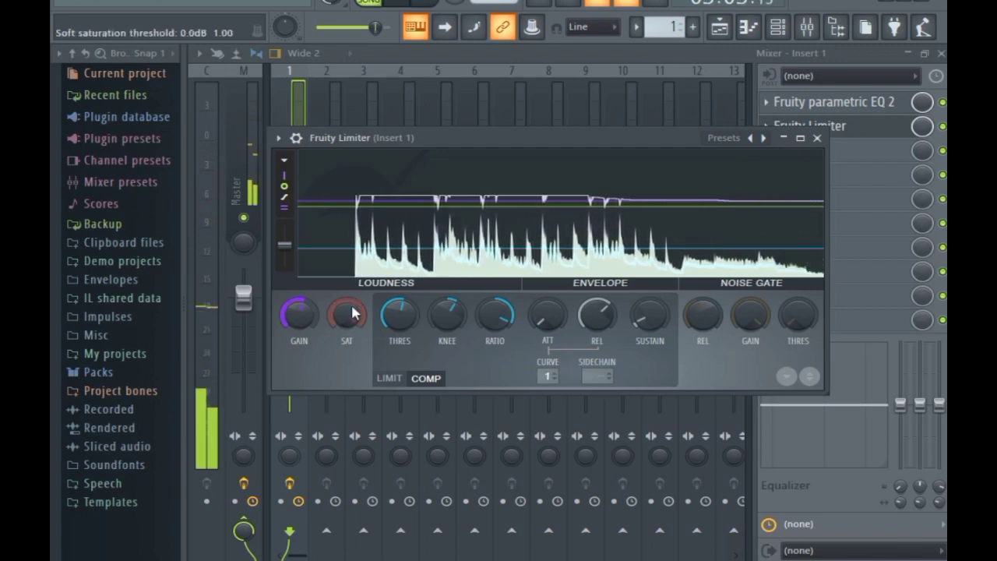
pyautogui.moveTo(397, 318); pyautogui.dragTo(393, 317)
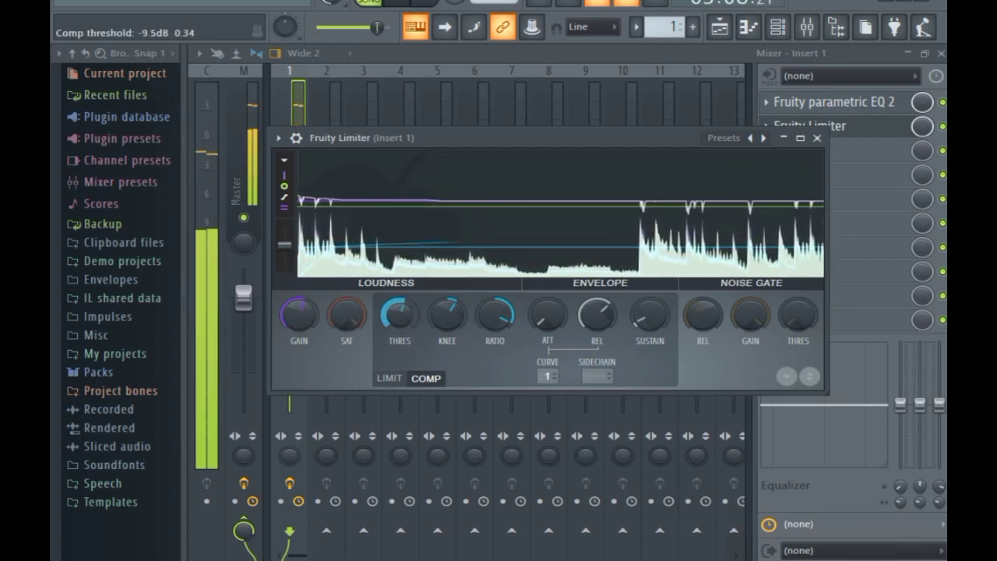
pyautogui.click(816, 138)
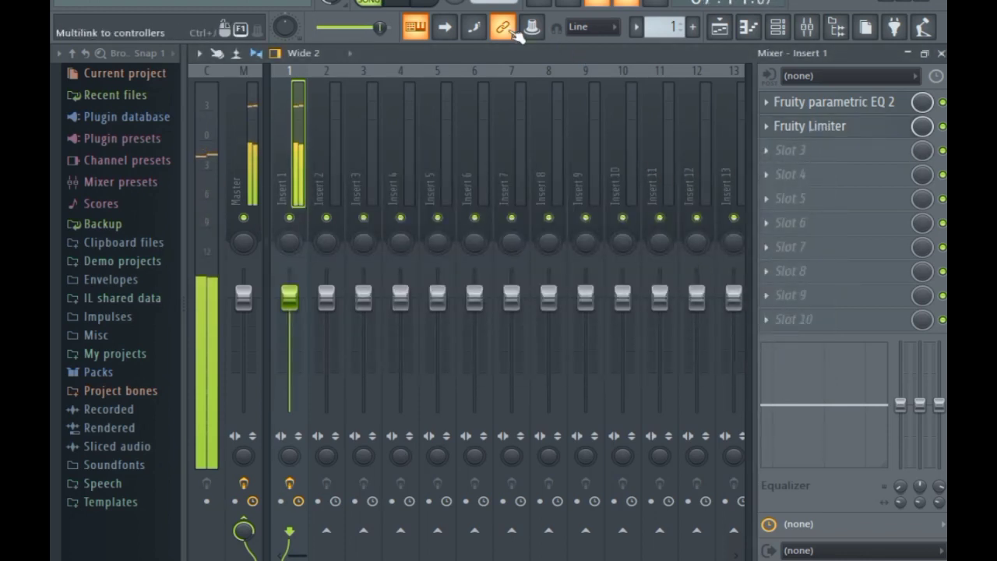
pyautogui.click(425, 5)
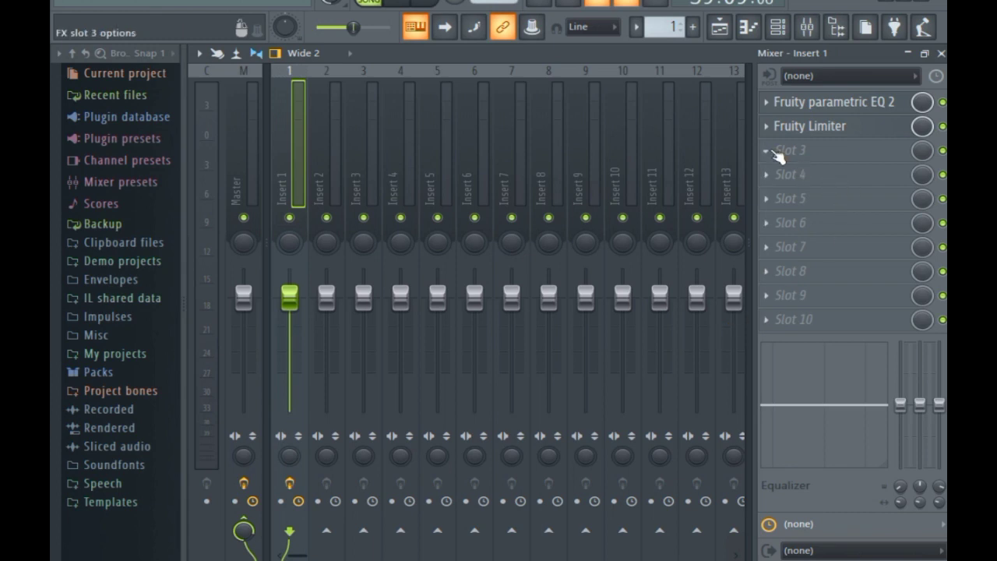
# Step: Load Fruity WaveShaper from the Distortion effects into slot 3 of Insert 1 and move its window higher over the mixer
pyautogui.click(776, 154)
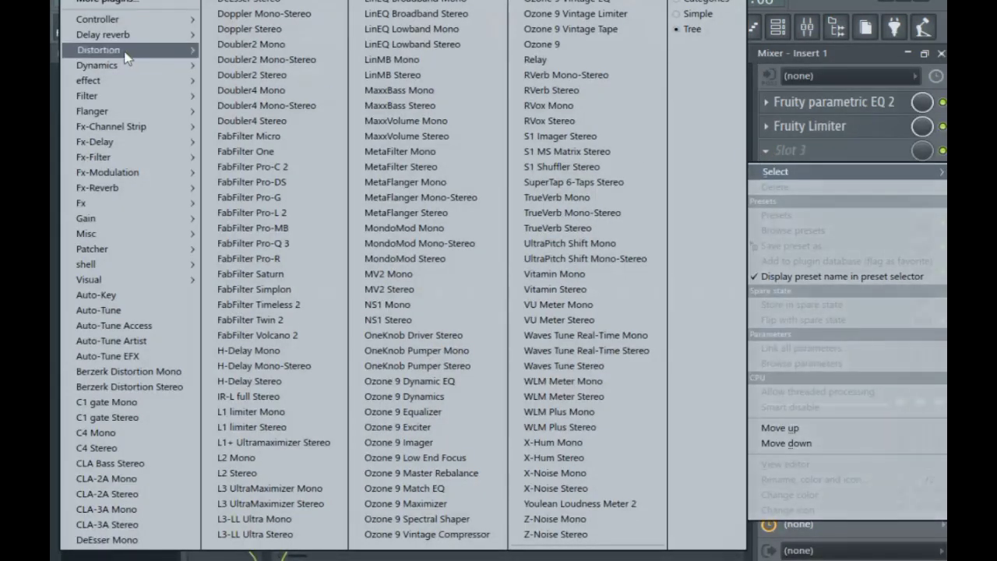
pyautogui.moveTo(127, 59)
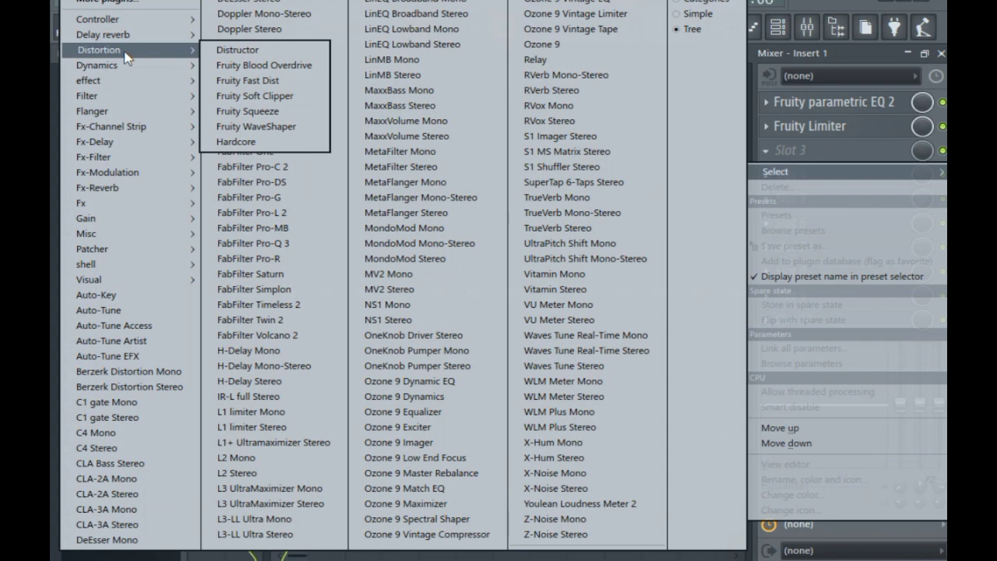
pyautogui.click(281, 127)
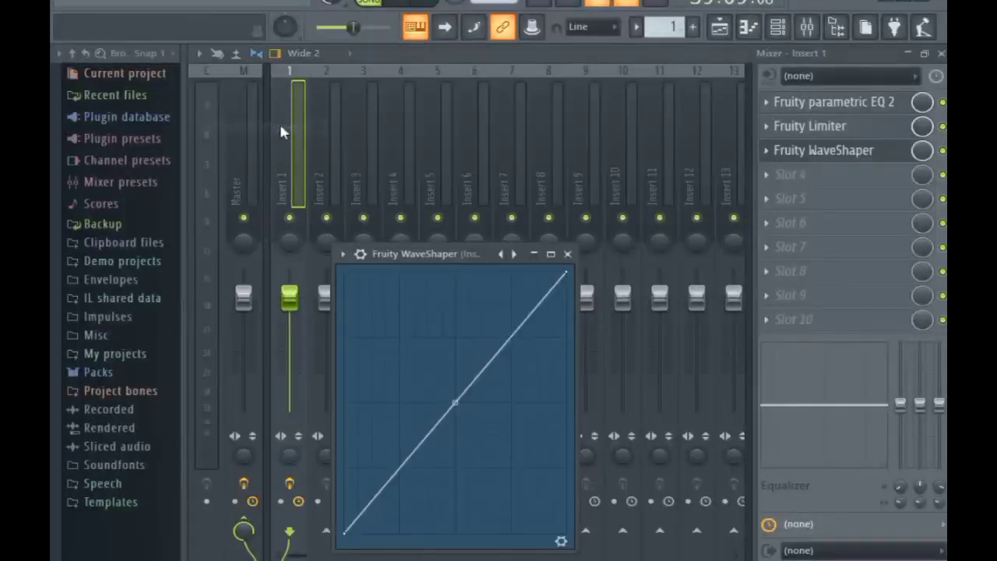
pyautogui.moveTo(488, 253); pyautogui.dragTo(487, 135)
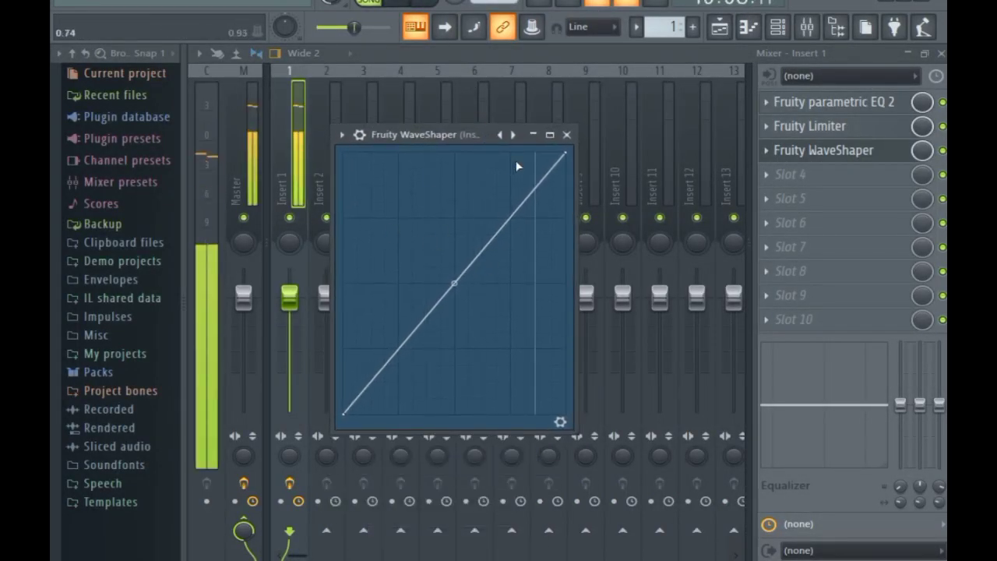
# Step: Audition Fruity WaveShaper's presets in order during playback and settle on Kinda tanh
pyautogui.click(514, 135)
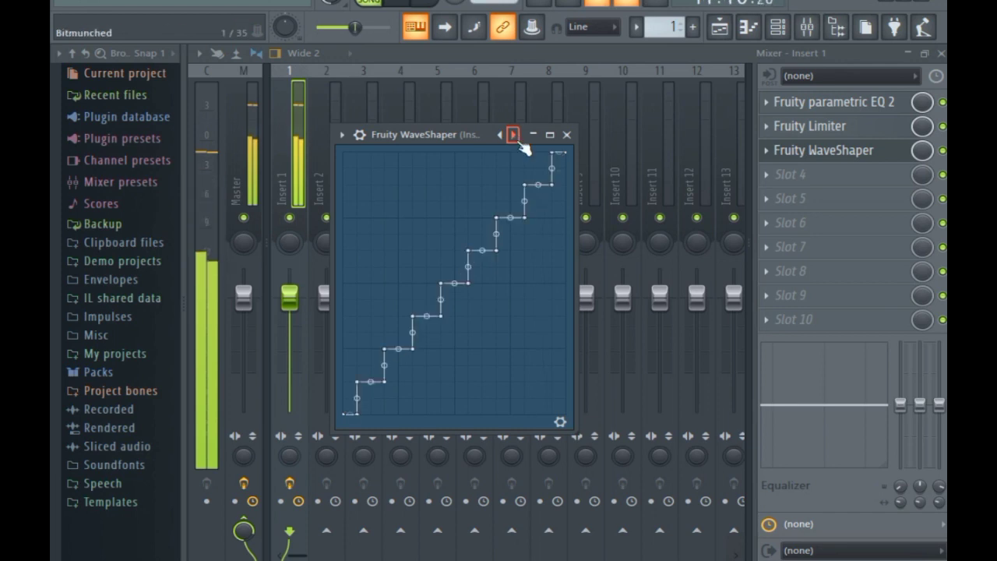
pyautogui.click(514, 135)
pyautogui.click(513, 135)
pyautogui.click(513, 135)
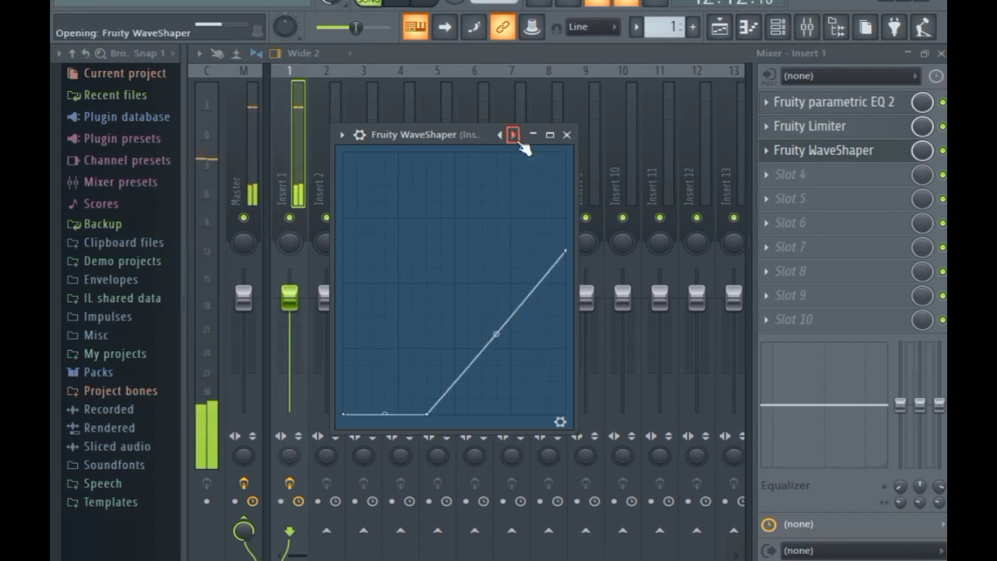
pyautogui.click(514, 134)
pyautogui.click(514, 135)
pyautogui.click(513, 135)
pyautogui.click(514, 135)
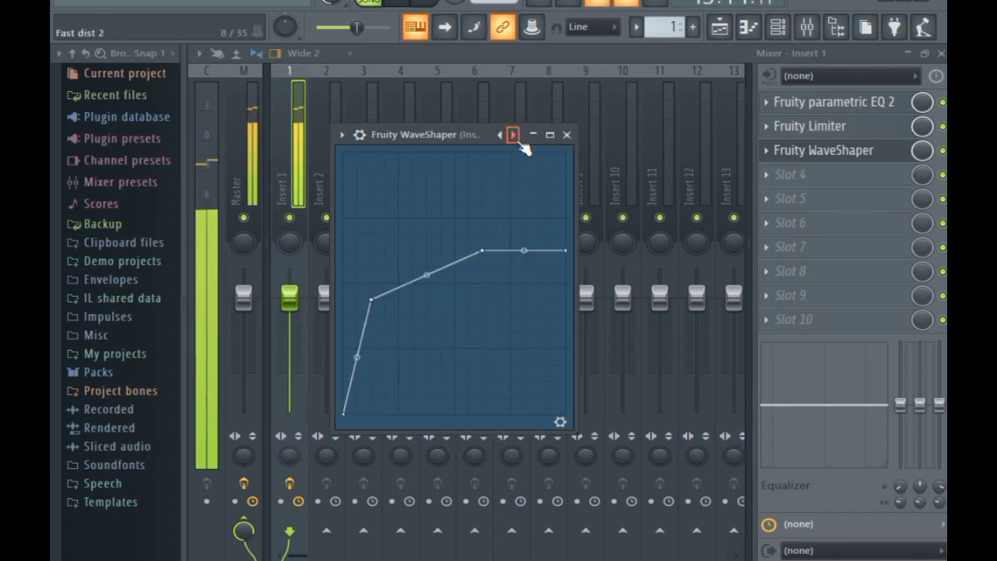
pyautogui.click(514, 134)
pyautogui.click(513, 135)
pyautogui.click(513, 135)
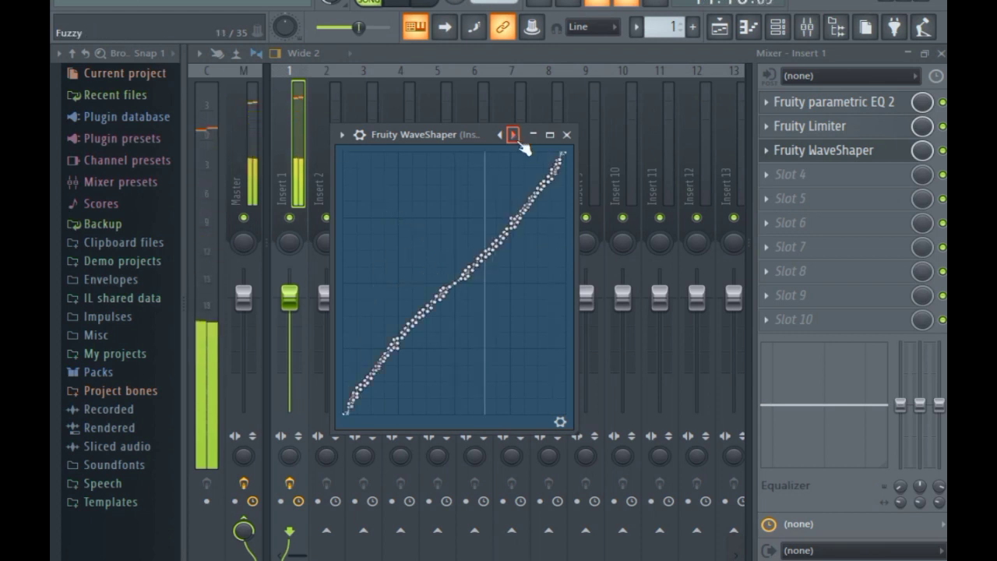
pyautogui.click(514, 135)
pyautogui.click(514, 135)
pyautogui.click(513, 135)
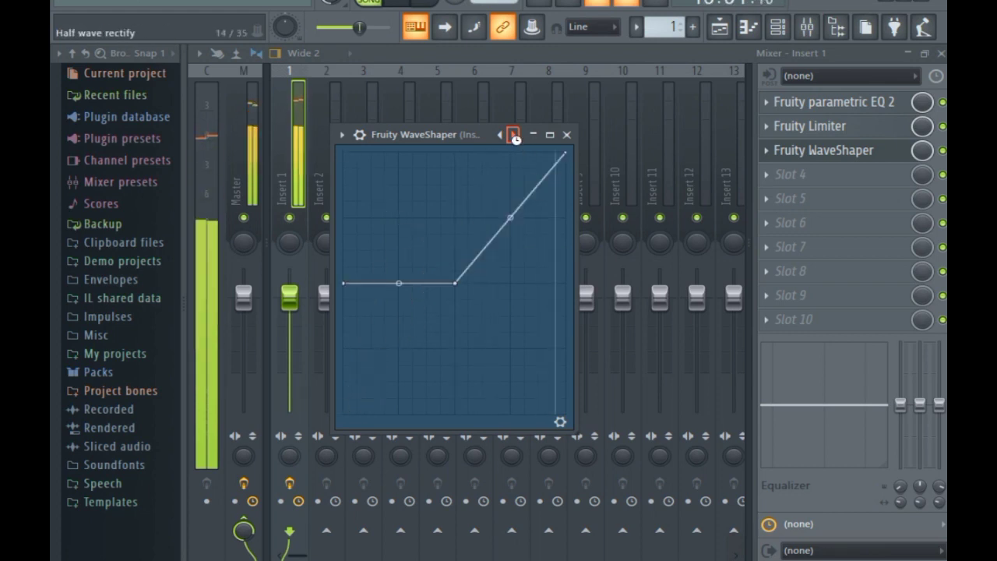
pyautogui.click(514, 135)
pyautogui.click(514, 134)
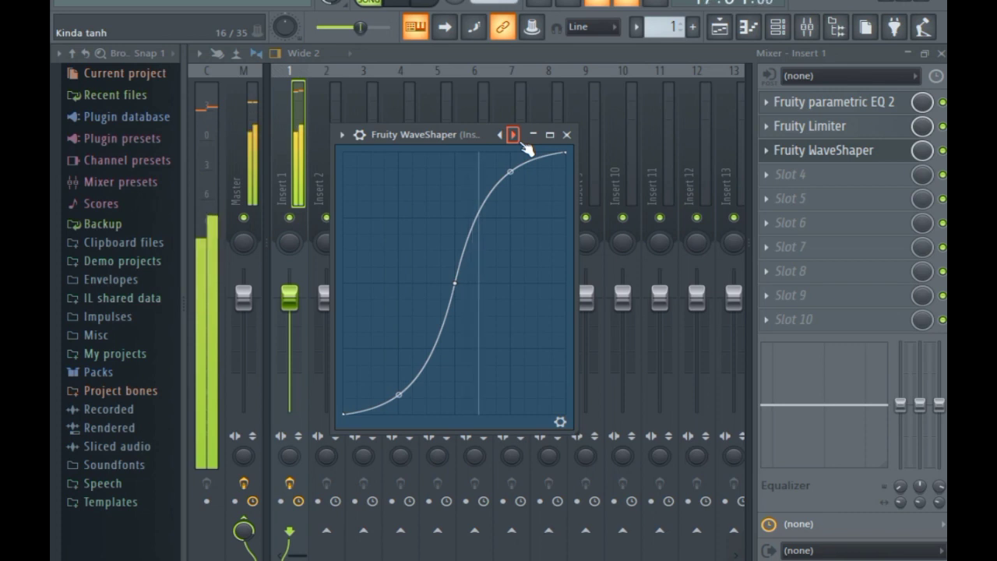
# Step: Reveal Fruity WaveShaper's control section and fine-tune its pre gain slightly above minimum
pyautogui.click(564, 423)
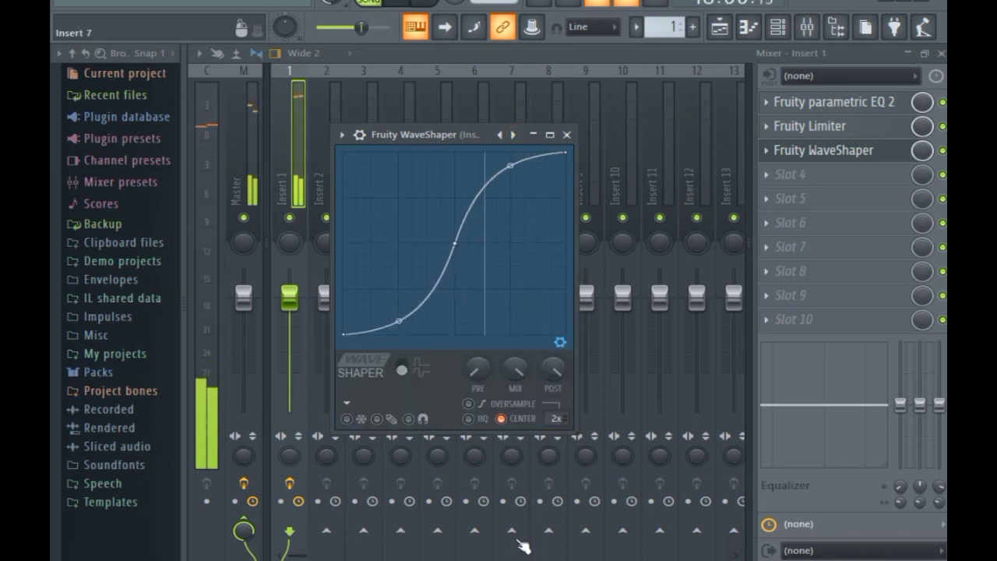
pyautogui.moveTo(479, 374); pyautogui.dragTo(479, 368)
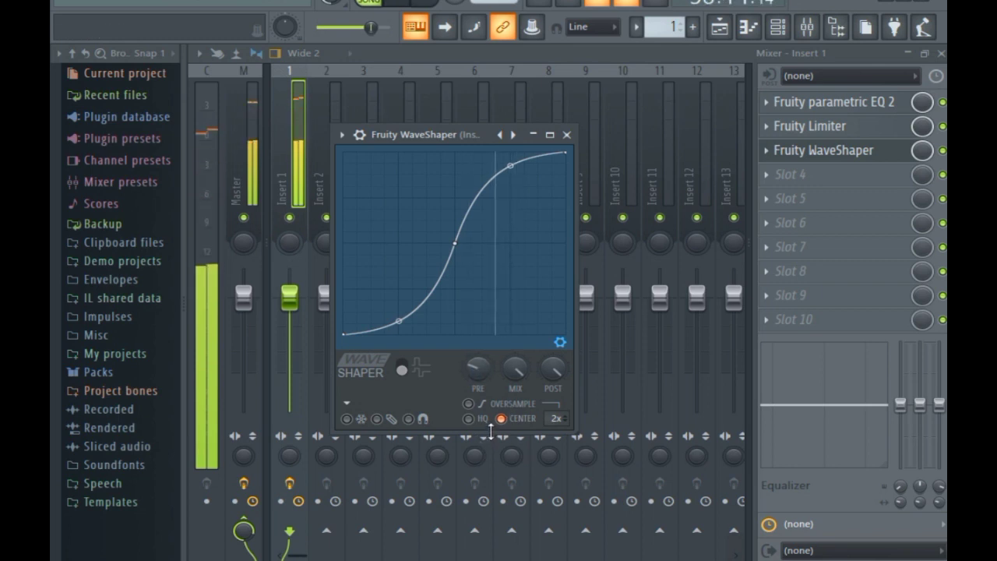
pyautogui.moveTo(471, 367); pyautogui.dragTo(472, 371)
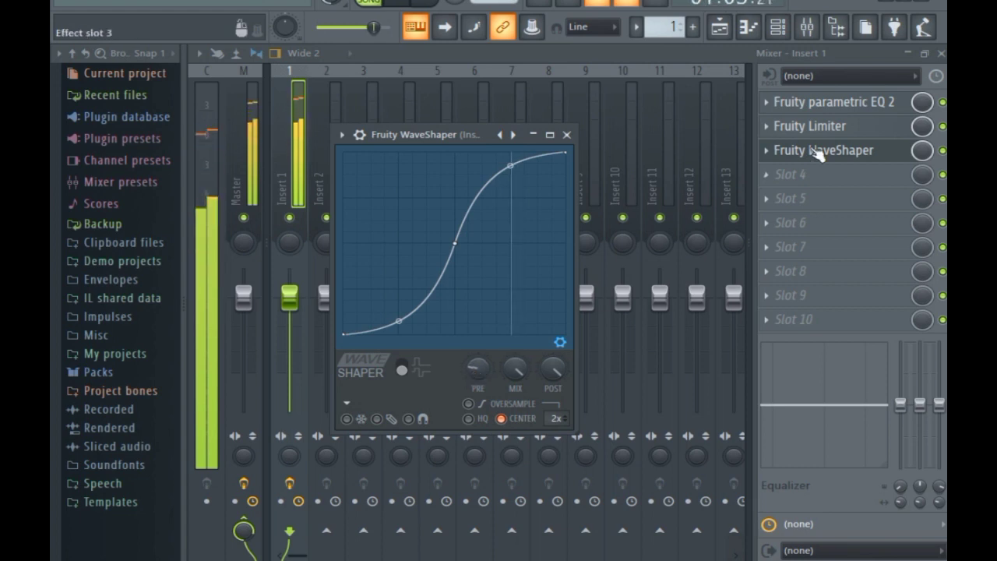
# Step: Lower Fruity Limiter's gain to 2.0 dB, recheck the Fruity WaveShaper curve and close both plugins
pyautogui.click(771, 127)
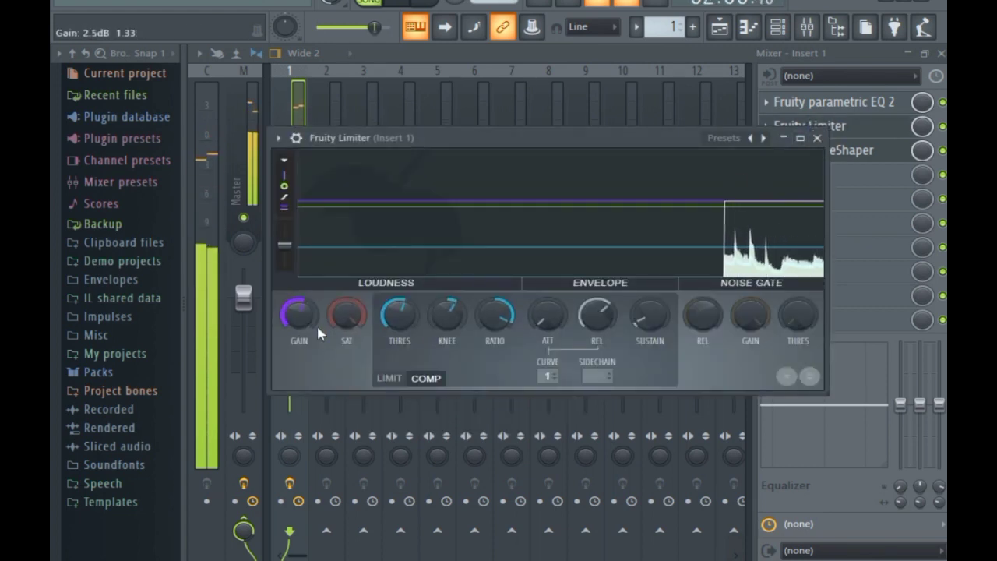
pyautogui.moveTo(317, 323); pyautogui.dragTo(316, 332)
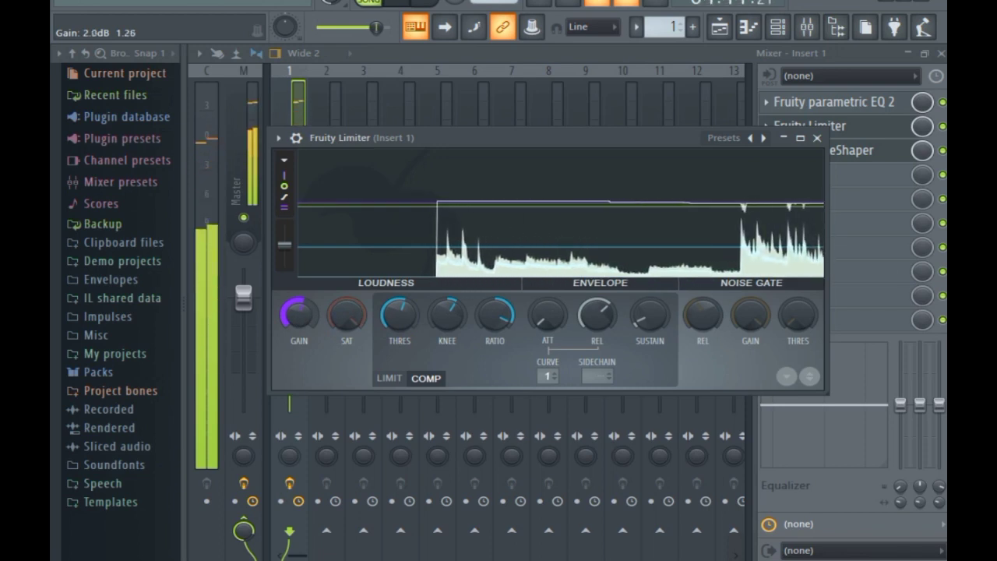
pyautogui.click(816, 138)
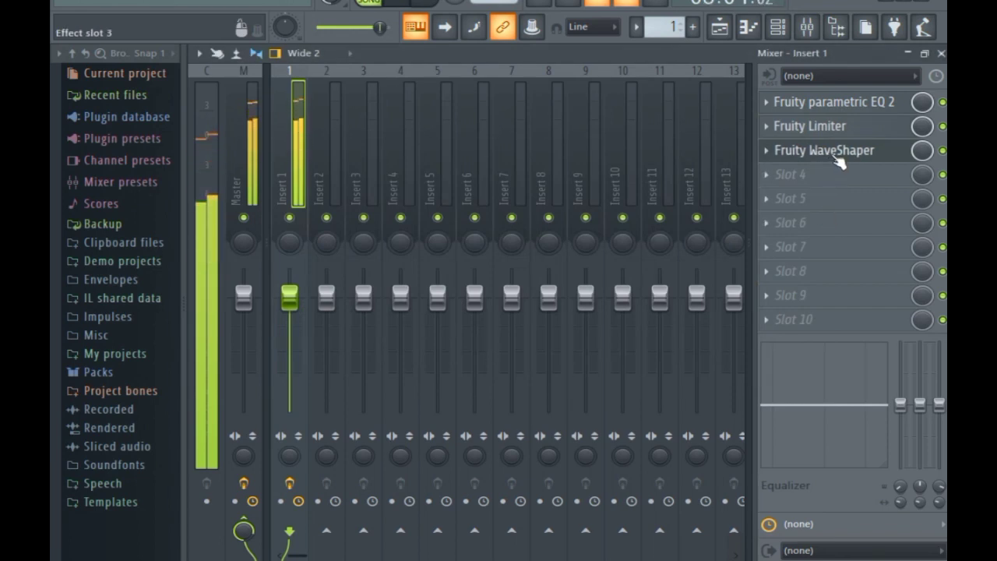
pyautogui.click(836, 156)
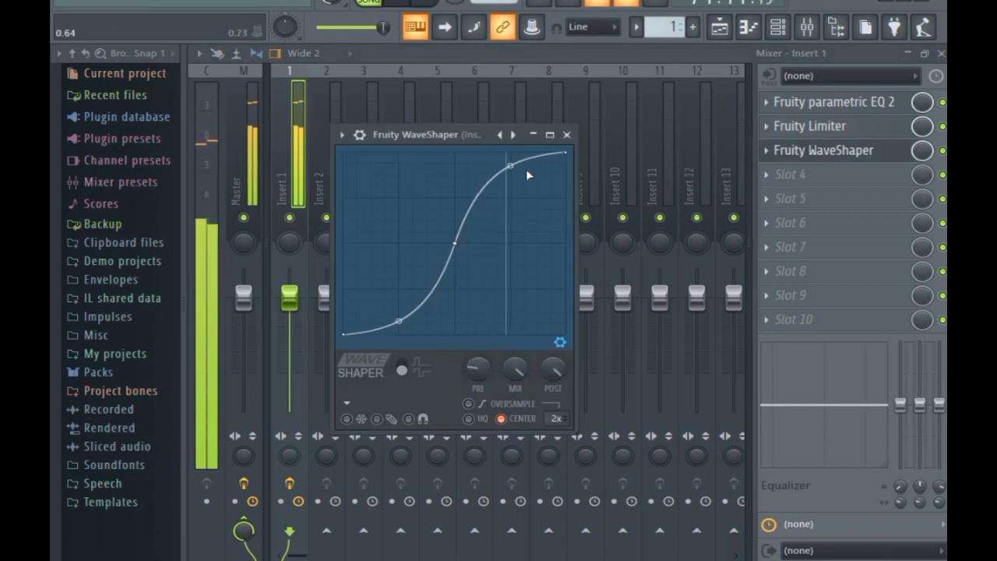
pyautogui.click(567, 134)
# Step: Load Maximus from the Dynamics effects into slot 4 of Insert 1 and move its window higher over the mixer
pyautogui.click(784, 177)
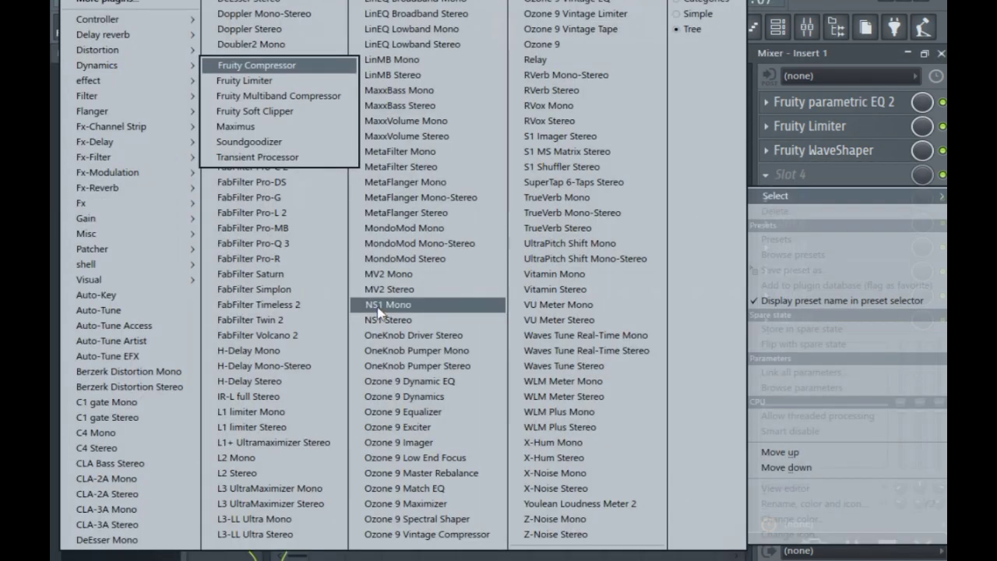
pyautogui.moveTo(132, 74)
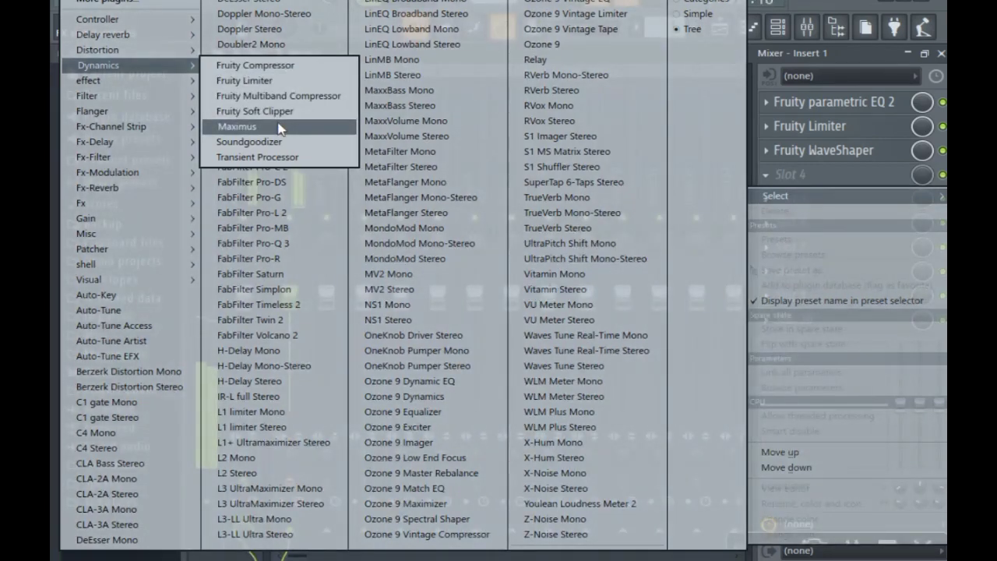
pyautogui.click(281, 128)
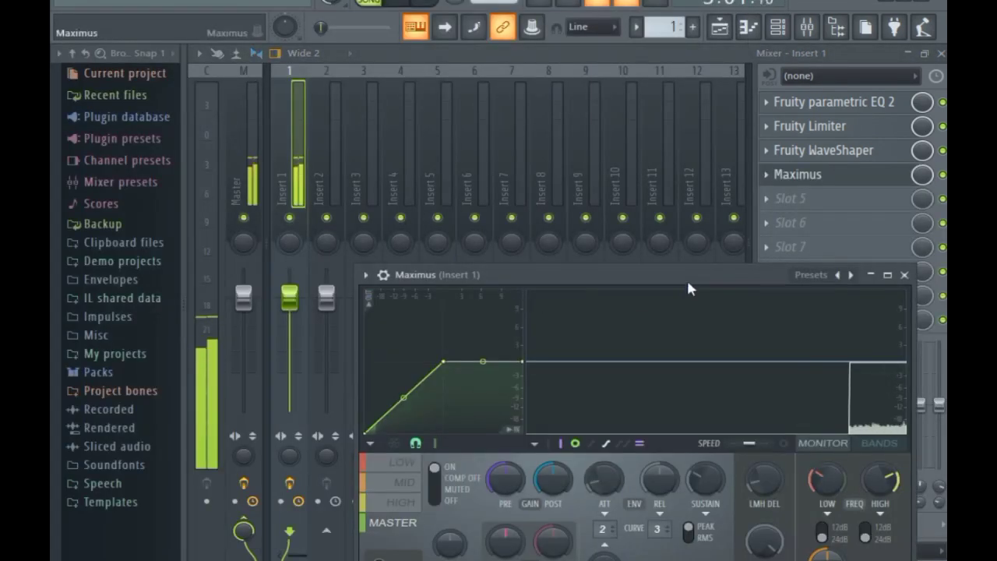
pyautogui.moveTo(687, 277); pyautogui.dragTo(519, 134)
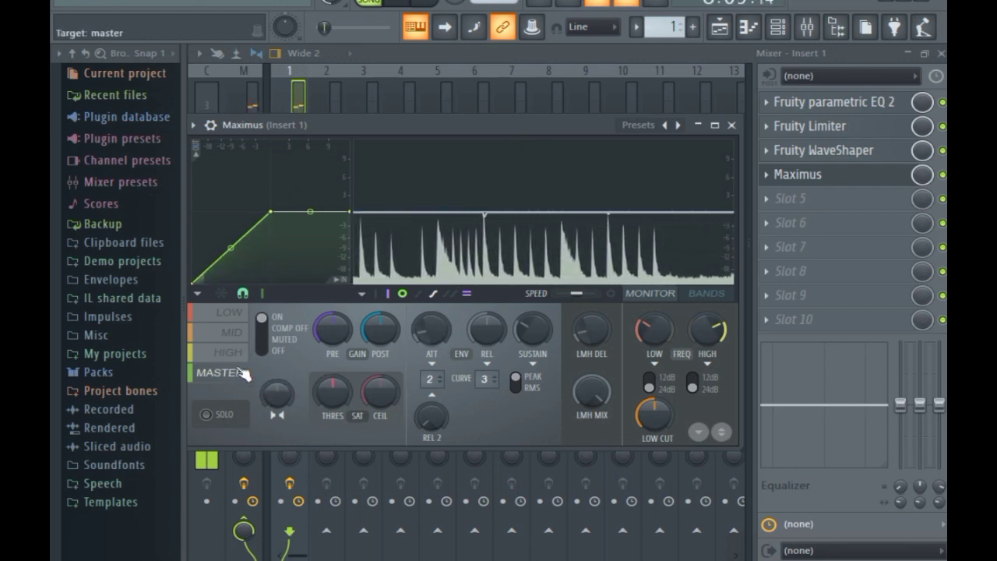
# Step: Examine Maximus's low, mid, high and master bands, and shift its window slightly
pyautogui.click(230, 313)
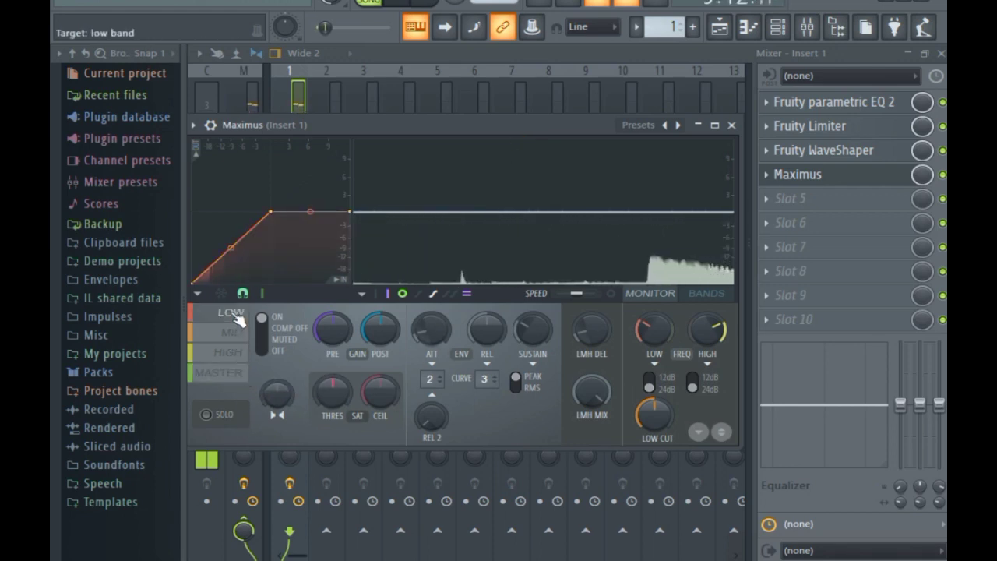
pyautogui.click(232, 333)
pyautogui.click(230, 352)
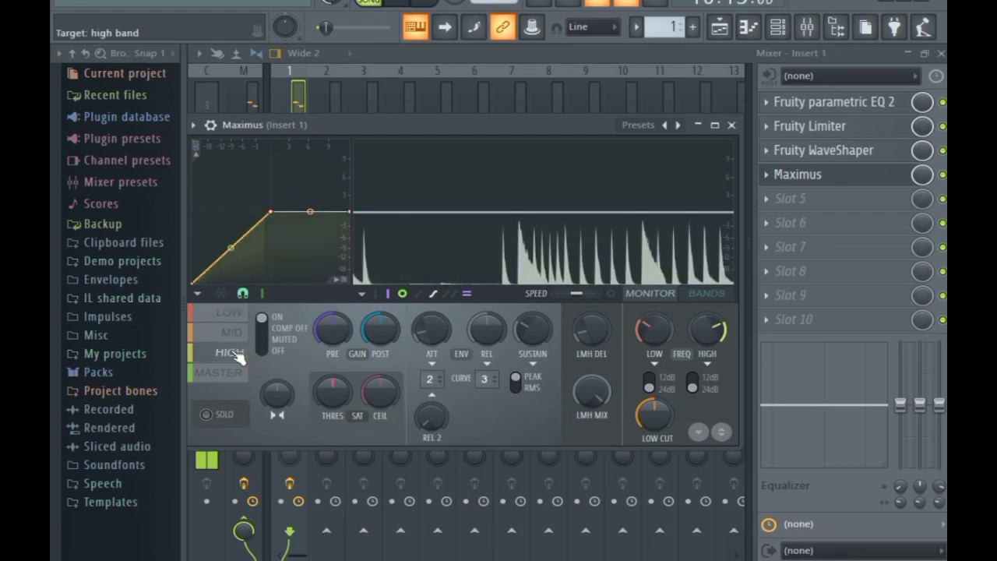
pyautogui.click(230, 373)
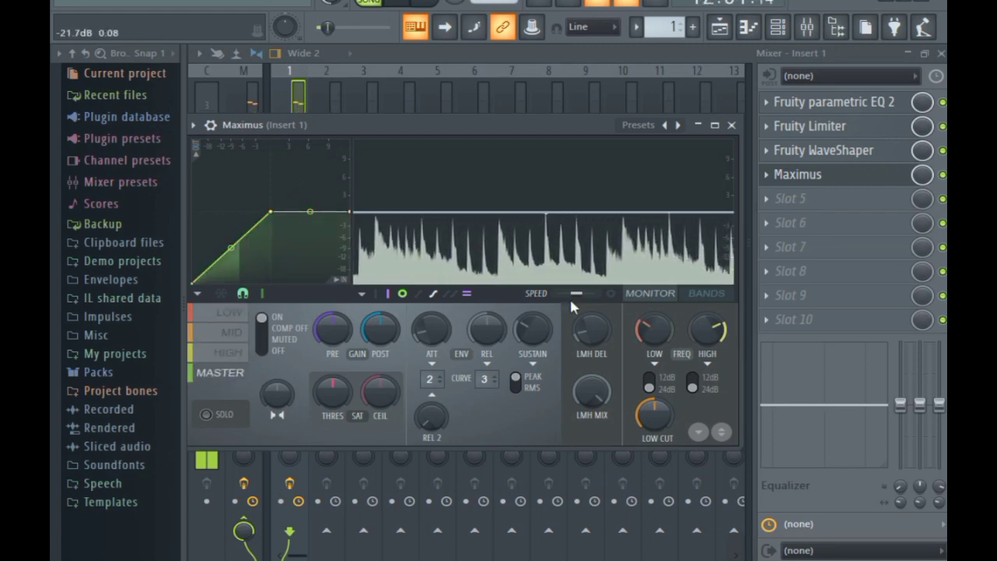
pyautogui.moveTo(420, 127); pyautogui.dragTo(452, 124)
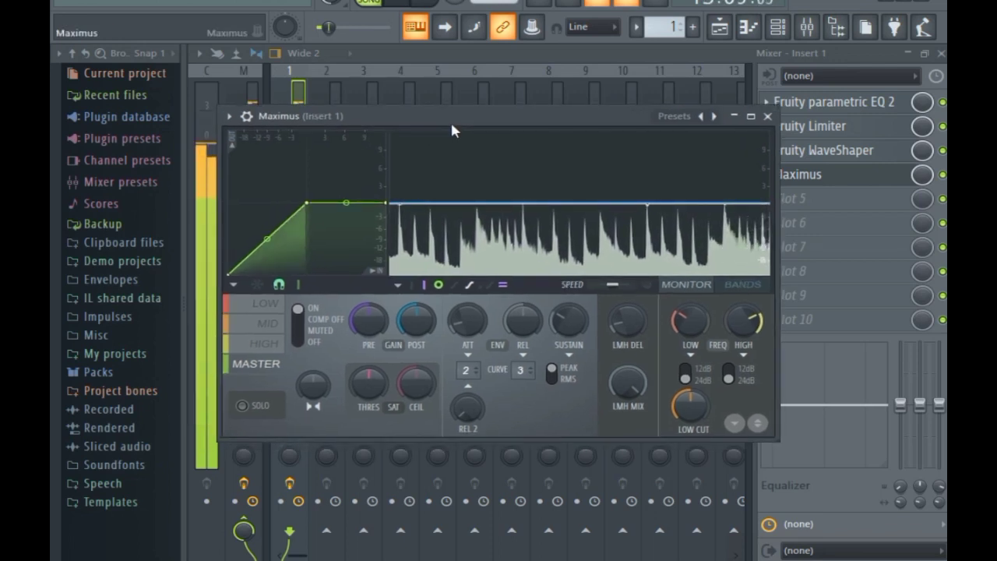
# Step: Apply the Clear master preset in Maximus, raise the low band's pre gain and close the plugin
pyautogui.click(675, 117)
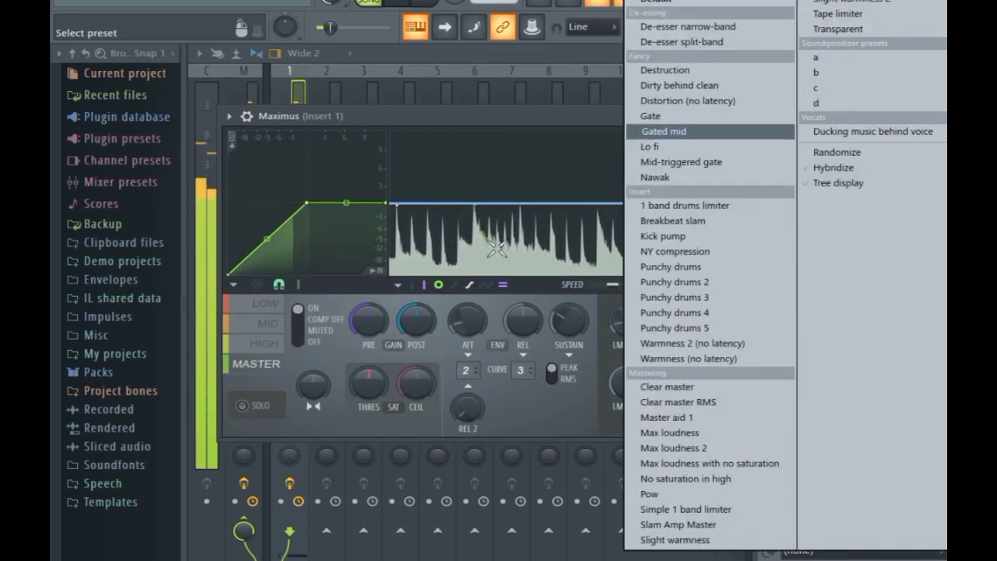
pyautogui.click(675, 388)
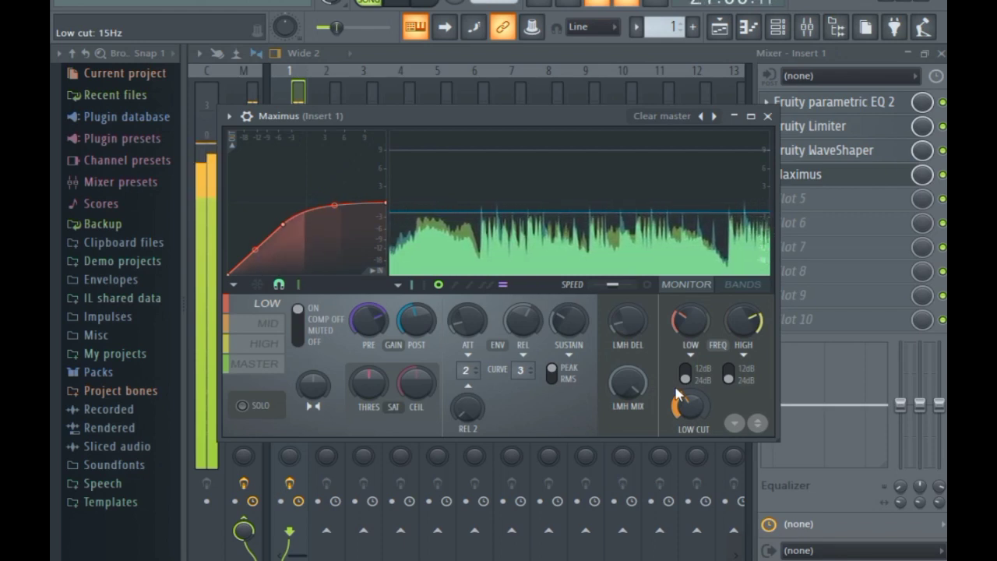
pyautogui.moveTo(369, 319)
pyautogui.mouseDown()
pyautogui.moveTo(369, 305)
pyautogui.moveTo(368, 330)
pyautogui.moveTo(359, 317)
pyautogui.mouseUp()
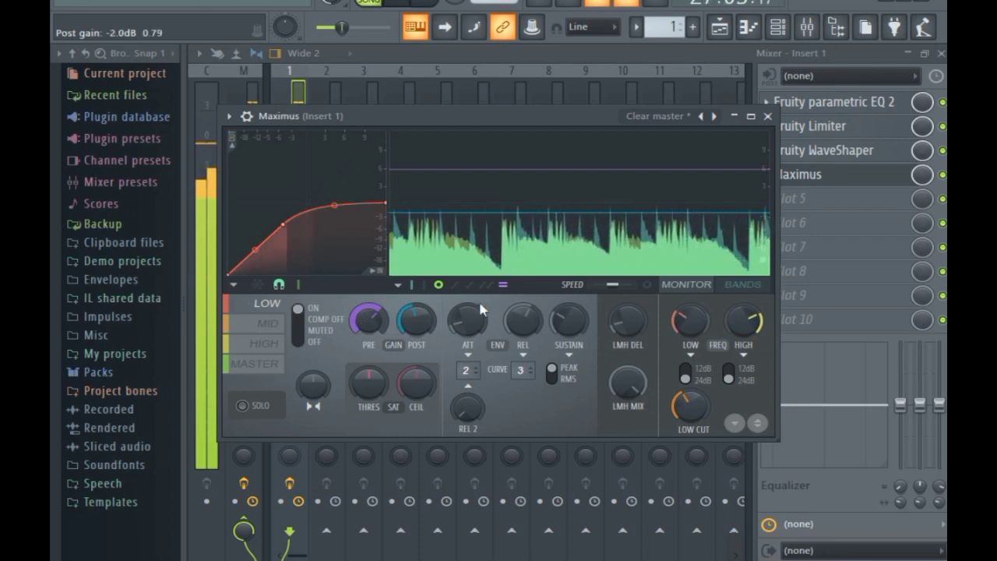
pyautogui.click(769, 116)
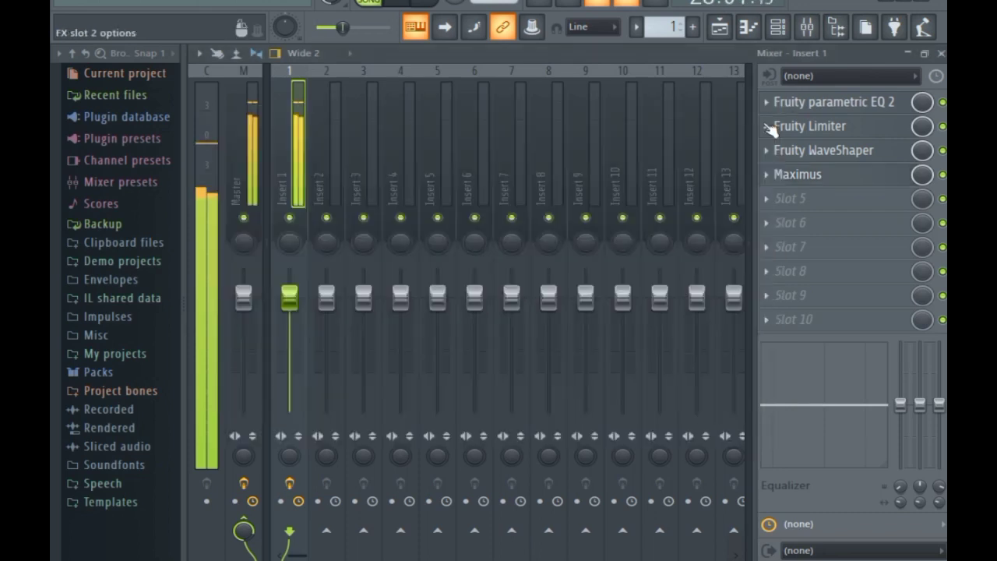
# Step: Readjust Fruity WaveShaper's pre gain while checking the mixer's peak level, close the plugin and stop playback
pyautogui.click(834, 152)
pyautogui.moveTo(477, 364); pyautogui.dragTo(477, 371)
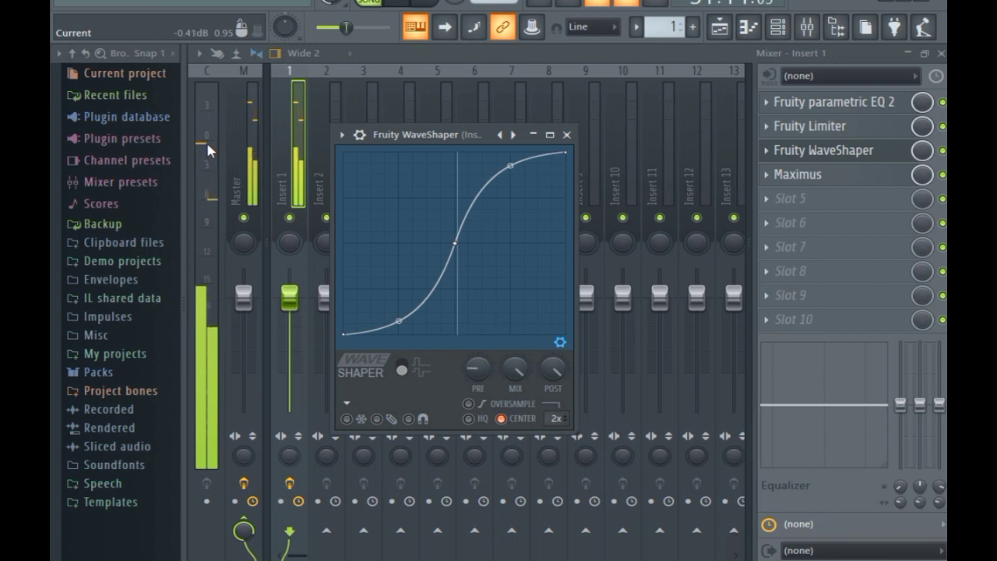
pyautogui.click(567, 134)
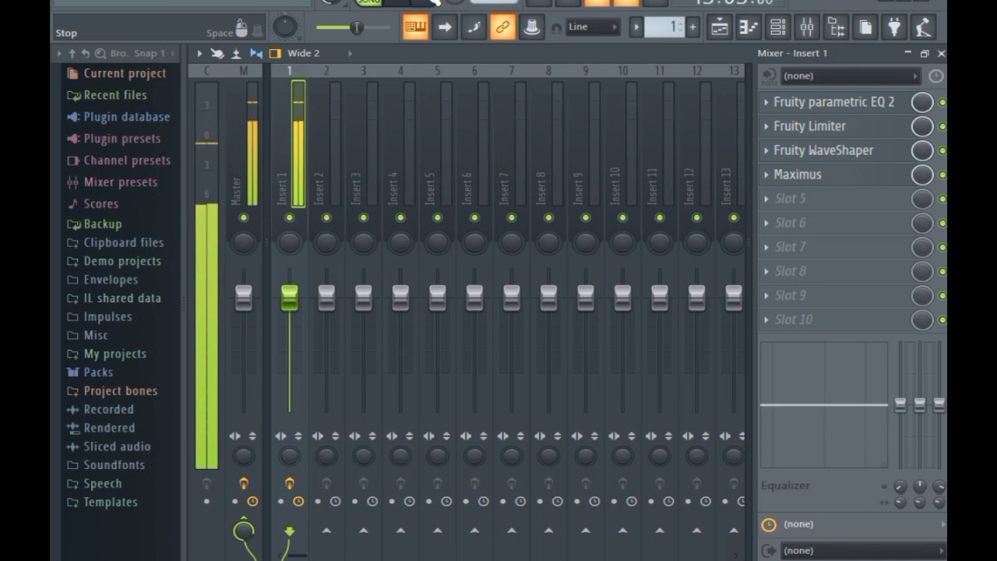
pyautogui.click(433, 3)
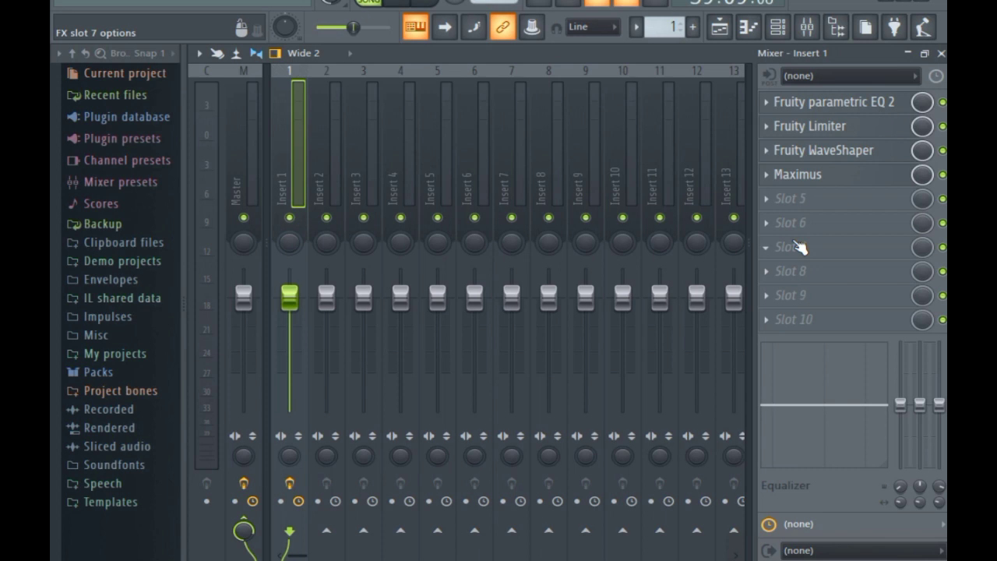
# Step: Replace Fruity WaveShaper in slot 3 with Soundgoodizer from the Dynamics effects and reposition its window
pyautogui.click(771, 156)
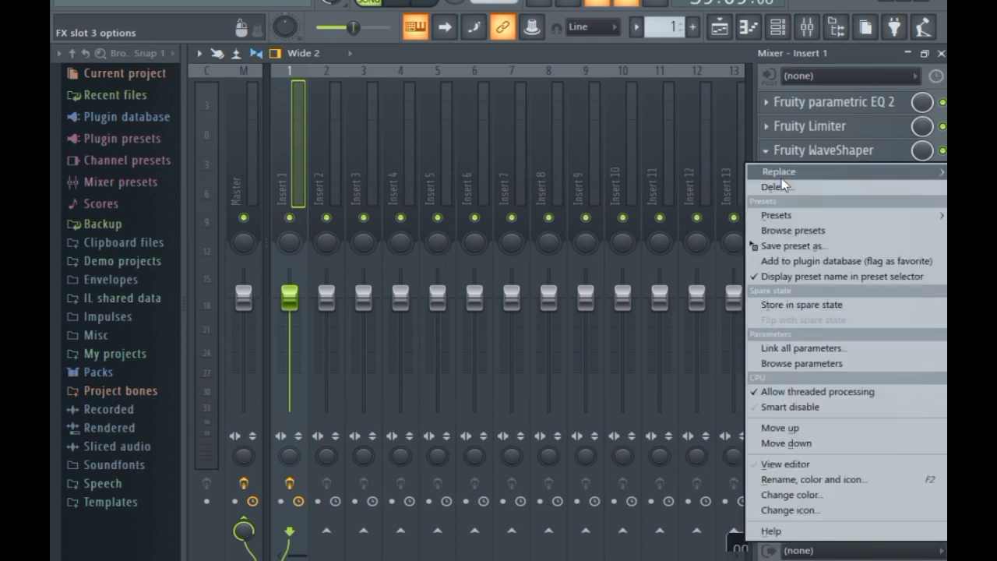
pyautogui.moveTo(771, 171)
pyautogui.moveTo(118, 74)
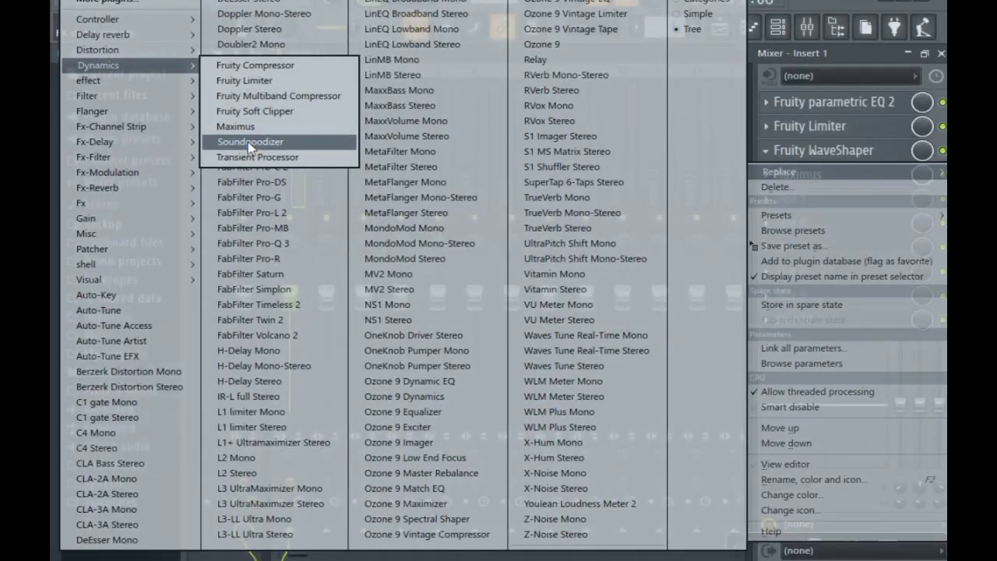
pyautogui.click(249, 142)
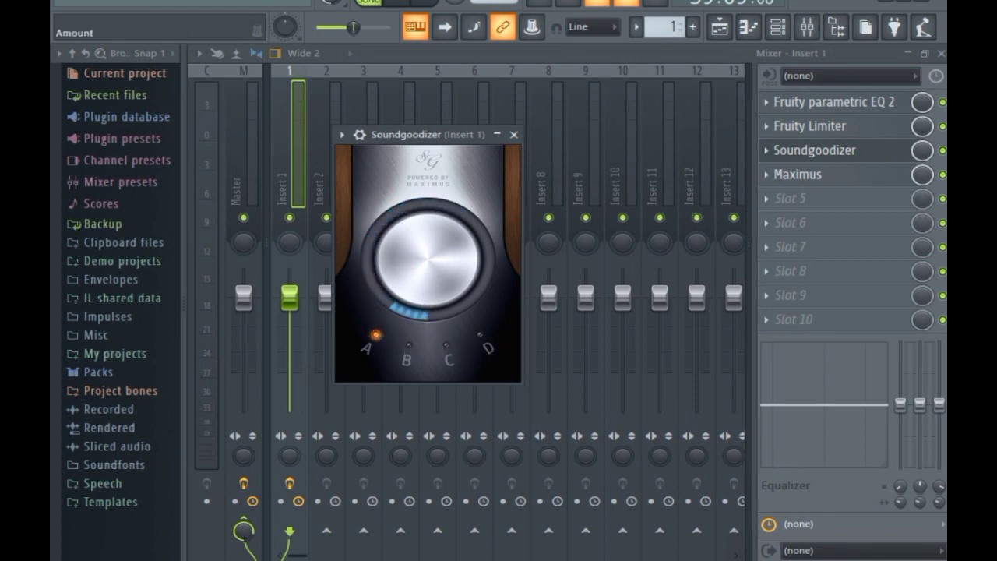
pyautogui.moveTo(411, 135); pyautogui.dragTo(484, 137)
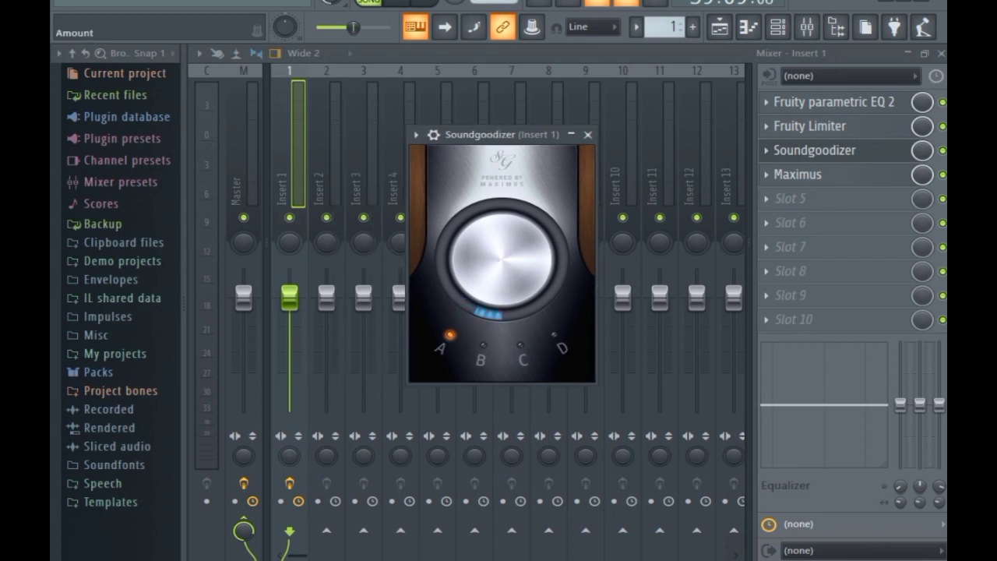
# Step: Bypass Maximus in slot 4, adjust Soundgoodizer's amount during playback, and re-enable Maximus
pyautogui.click(943, 174)
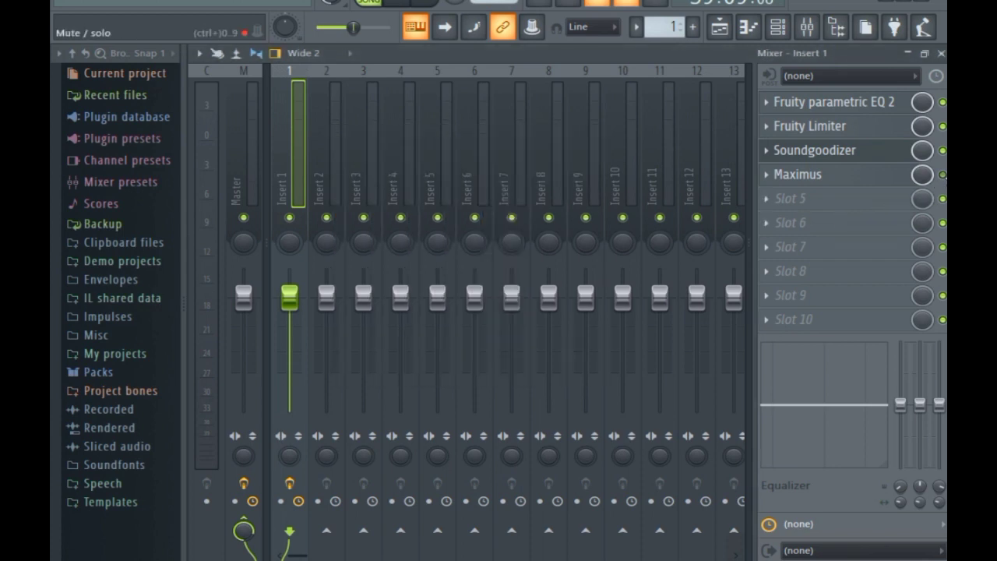
pyautogui.press('space')
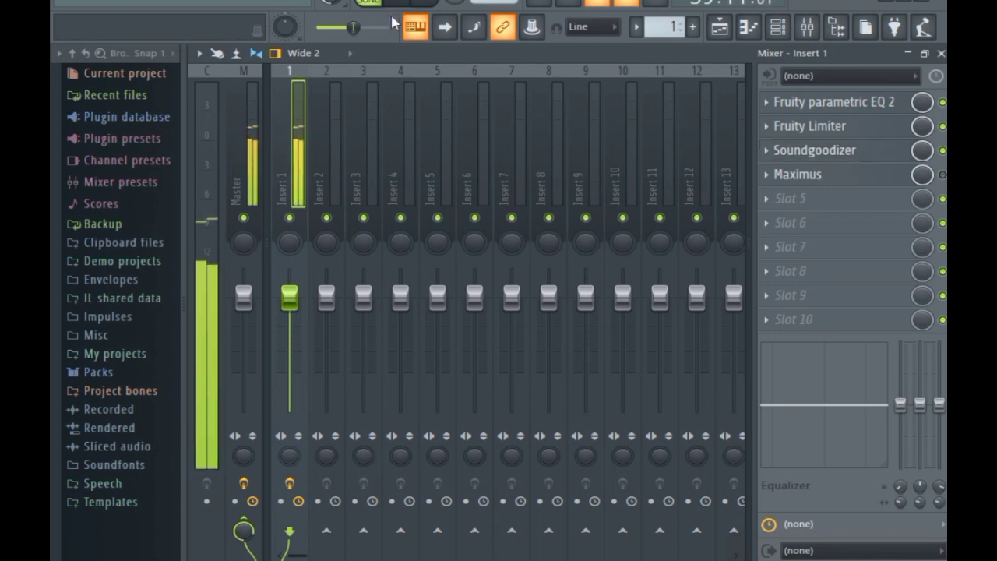
pyautogui.click(822, 152)
pyautogui.moveTo(507, 298)
pyautogui.mouseDown()
pyautogui.moveTo(507, 206)
pyautogui.moveTo(507, 304)
pyautogui.mouseUp()
pyautogui.click(943, 175)
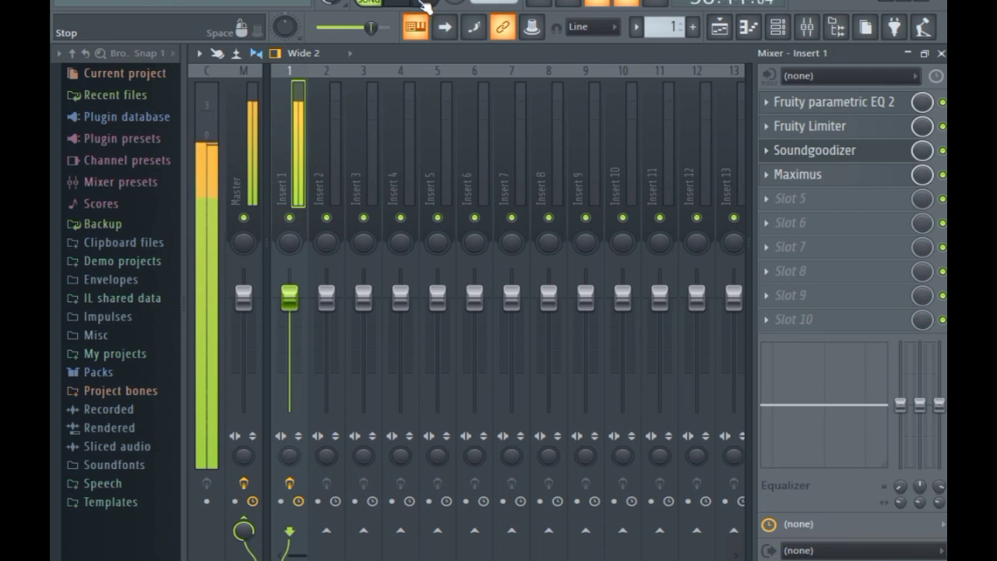
# Step: Bypass Insert 1's effects in slots 1 to 4 during playback to hear their contribution, and re-enable them all
pyautogui.click(944, 102)
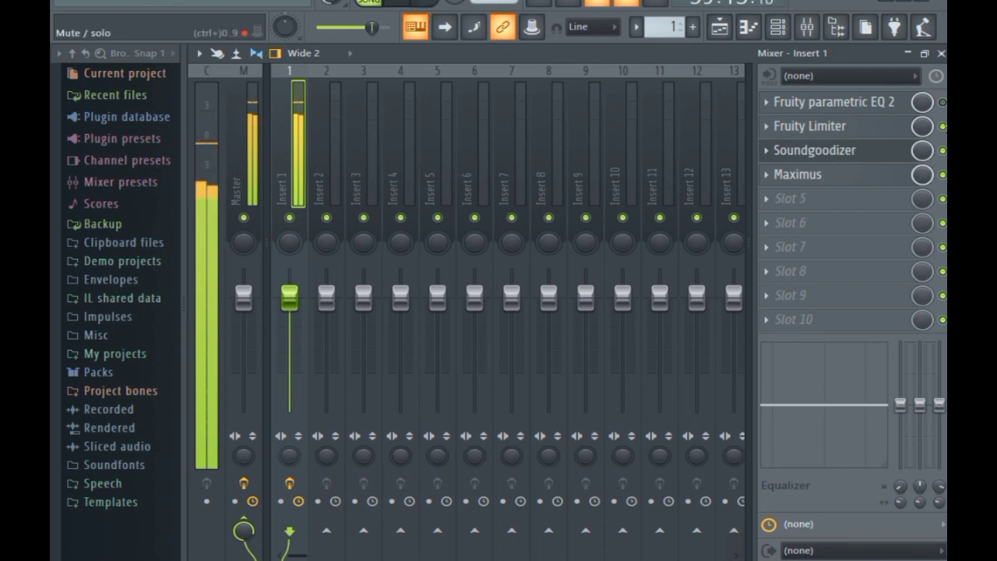
pyautogui.click(943, 150)
pyautogui.click(943, 175)
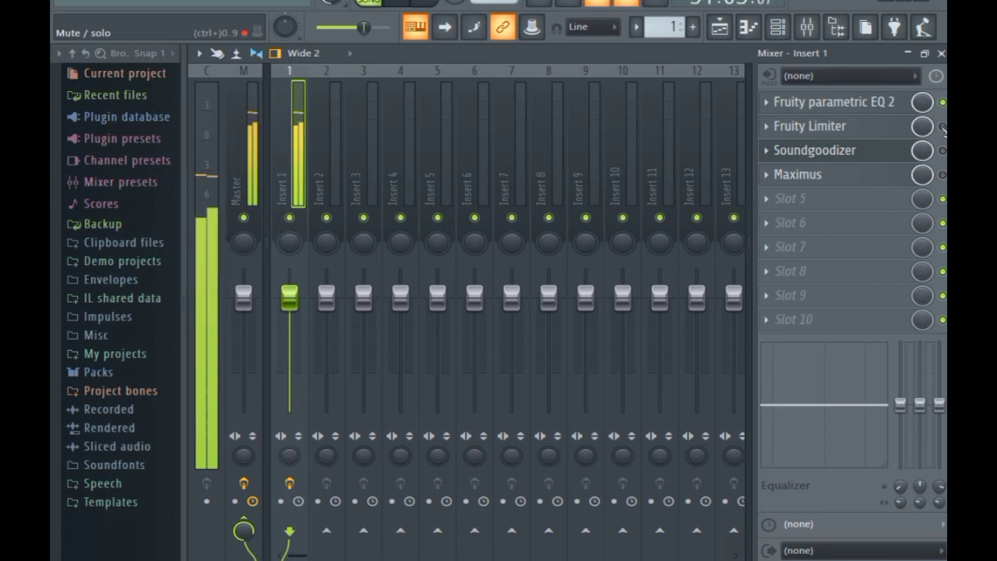
pyautogui.click(942, 103)
pyautogui.click(942, 127)
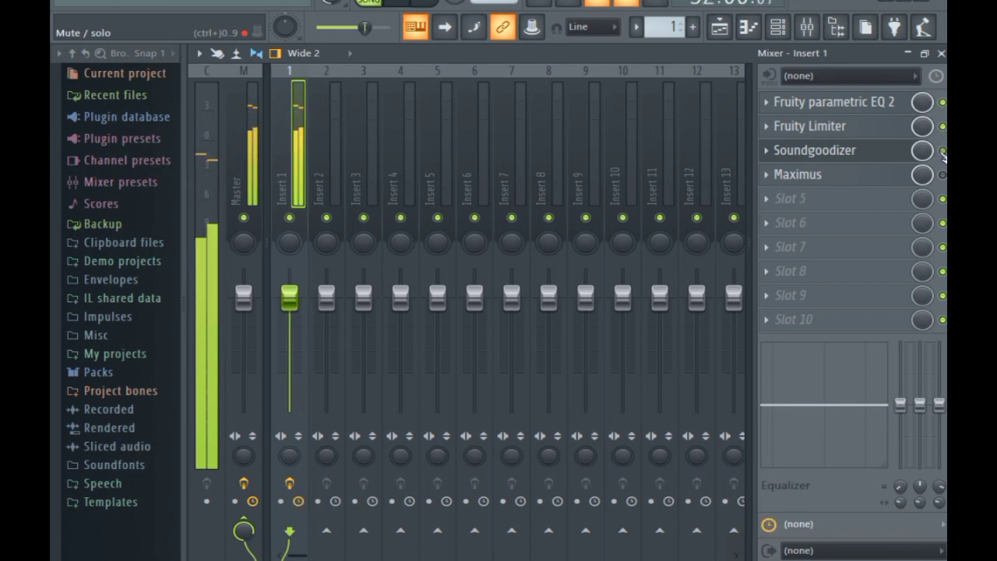
pyautogui.click(942, 151)
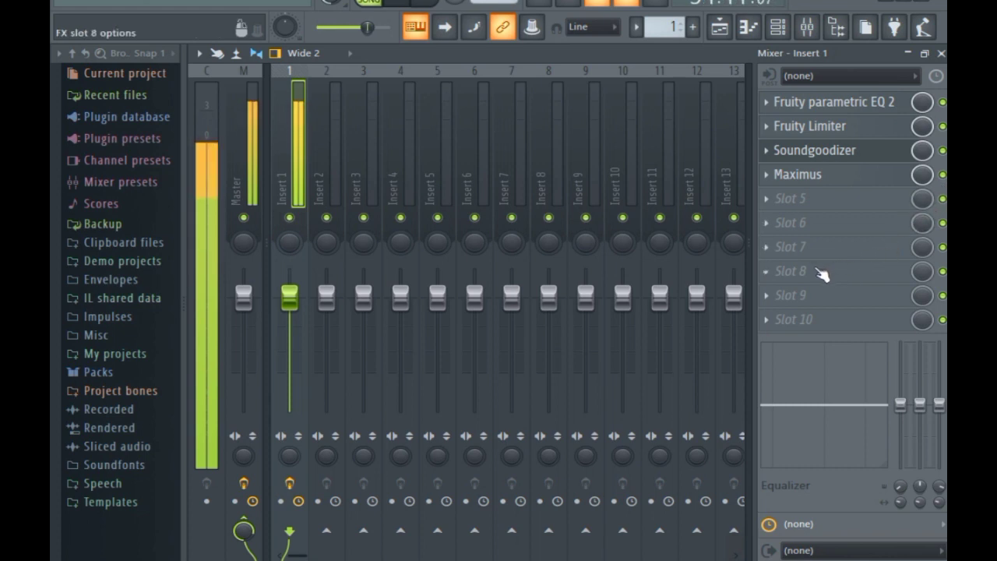
# Step: Toggle all of Insert 1's effect slots off and on twice during playback to compare the dry and mastered sound
pyautogui.click(296, 491)
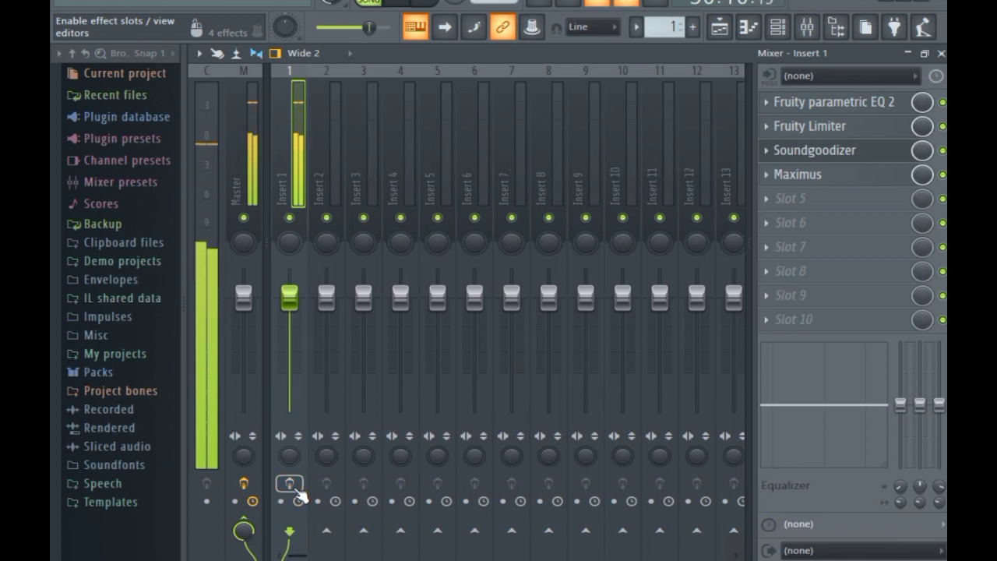
pyautogui.click(296, 492)
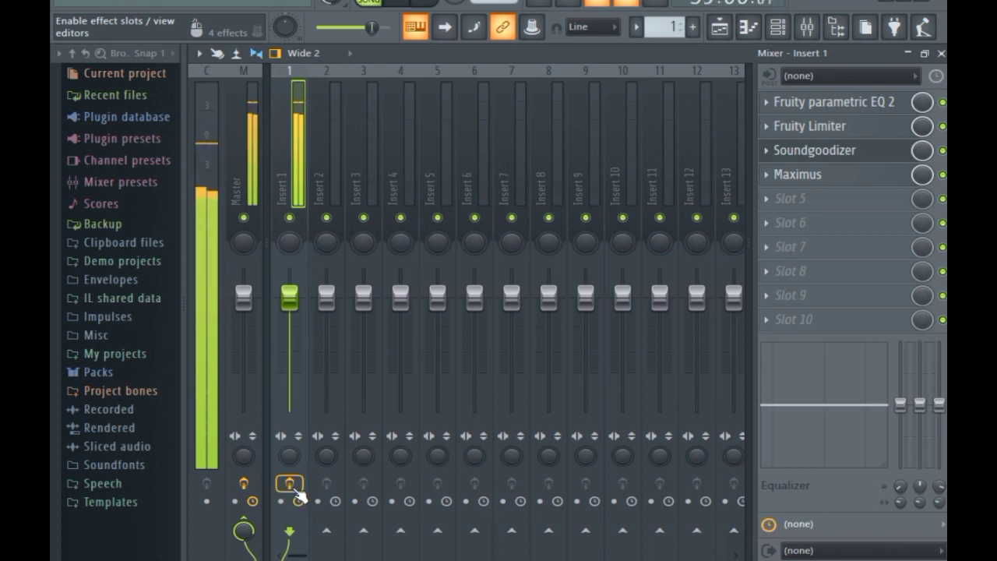
pyautogui.click(296, 492)
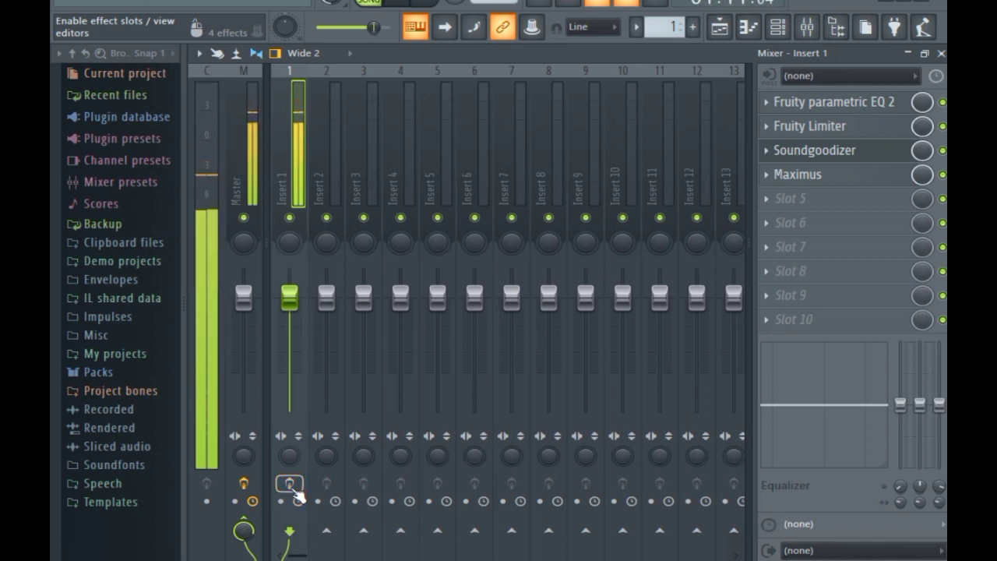
pyautogui.click(296, 491)
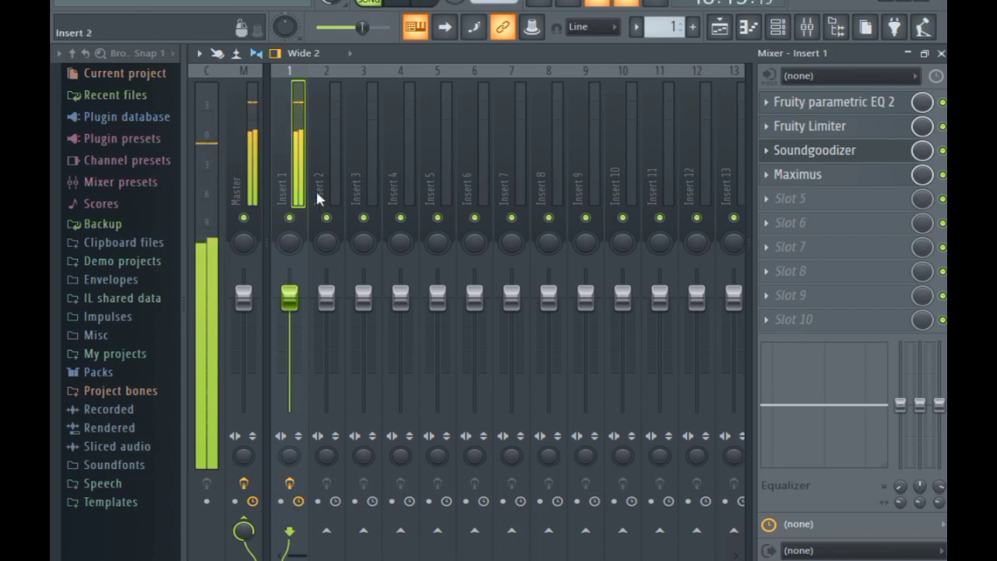
# Step: Switch back and forth between the Master and Insert 1 tracks to compare their effect slots
pyautogui.click(241, 185)
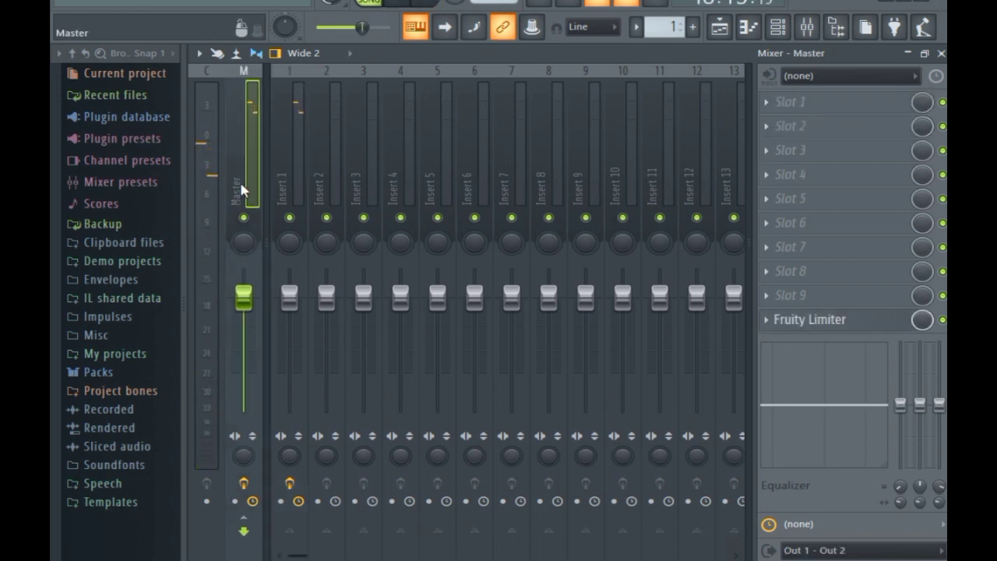
pyautogui.click(293, 166)
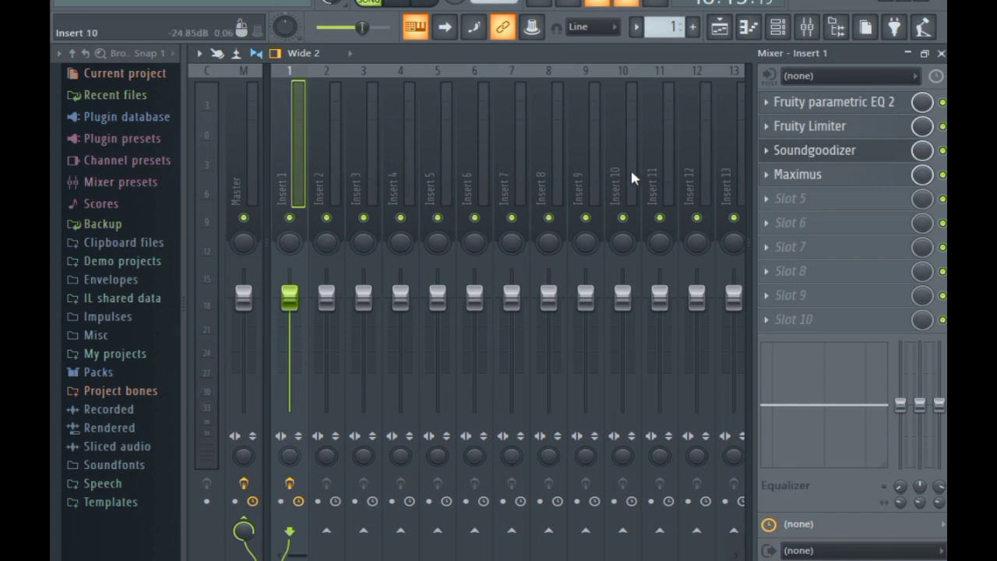
pyautogui.click(231, 170)
pyautogui.click(283, 167)
pyautogui.click(245, 175)
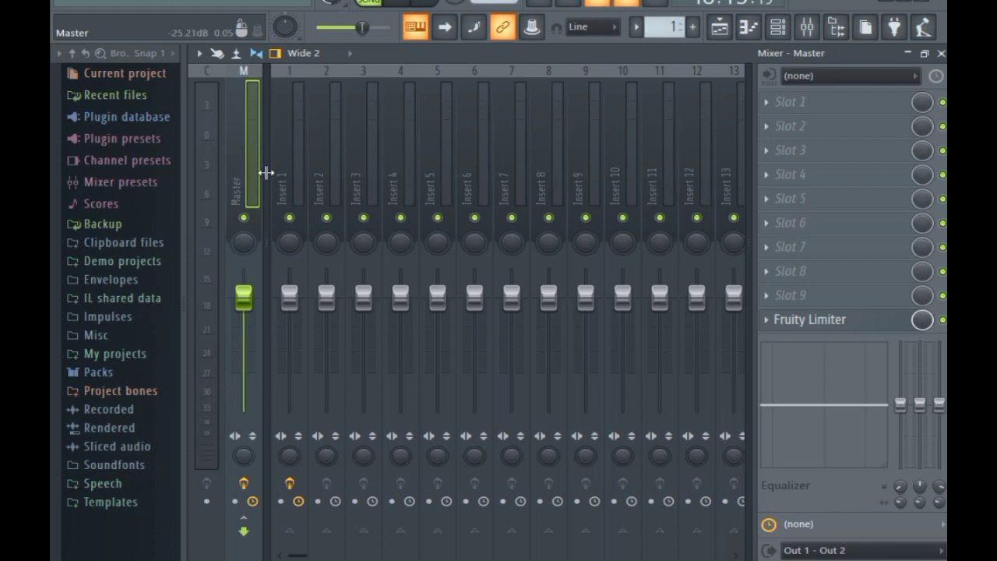
pyautogui.click(282, 170)
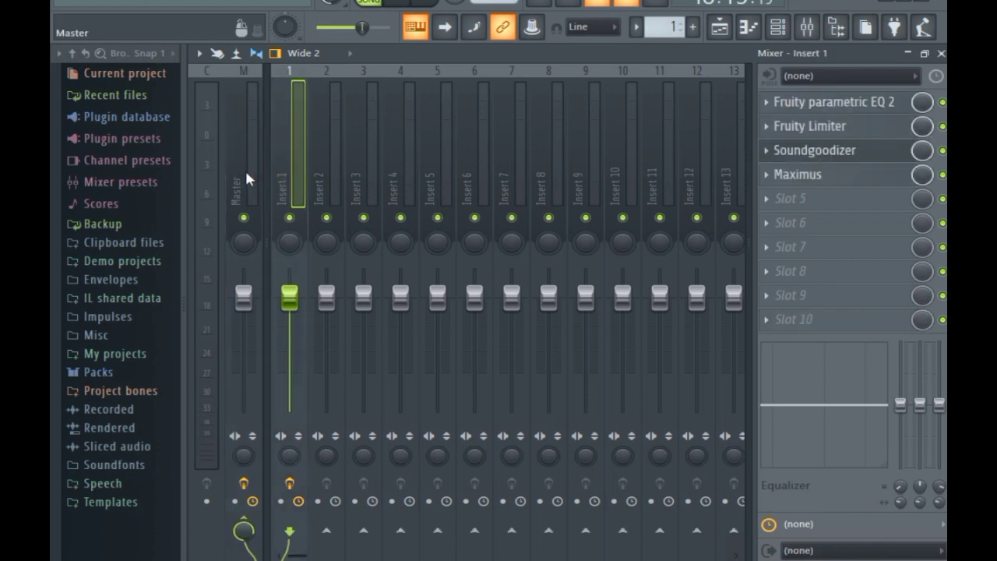
pyautogui.click(247, 174)
pyautogui.click(281, 174)
# Step: Play the song with Insert 1 selected to check the mixer's peak levels, and stop playback
pyautogui.click(397, 2)
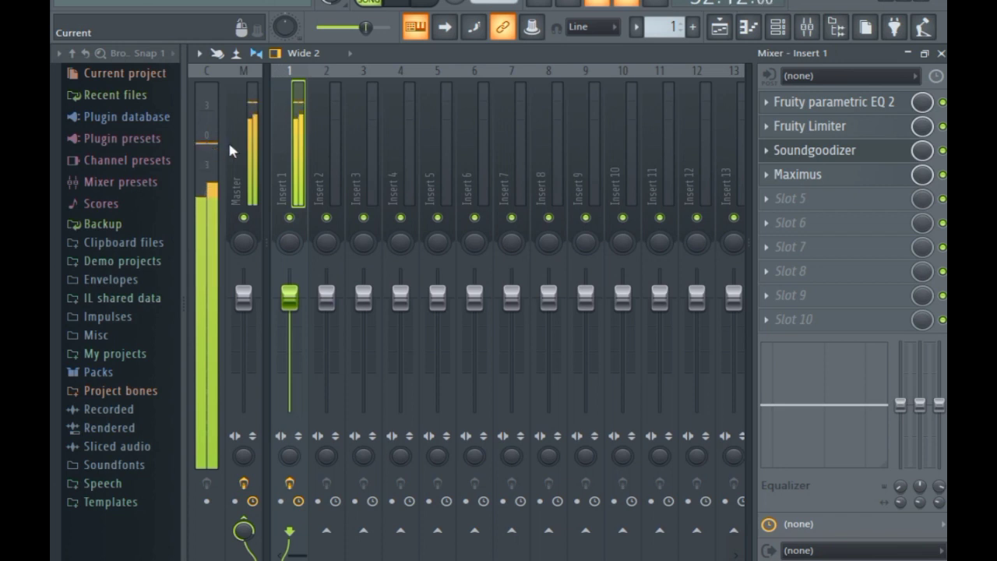
pyautogui.click(409, 4)
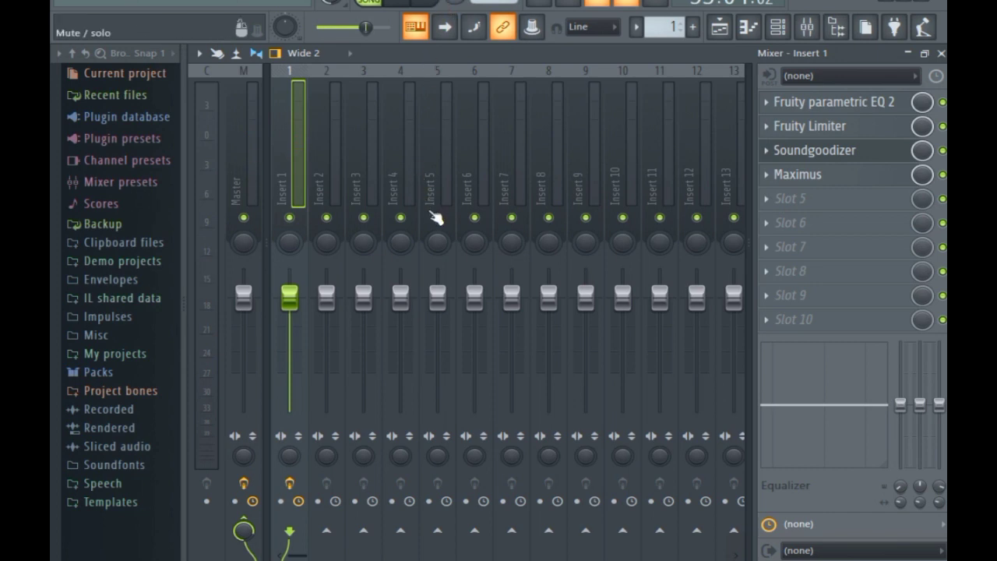
pyautogui.click(363, 218)
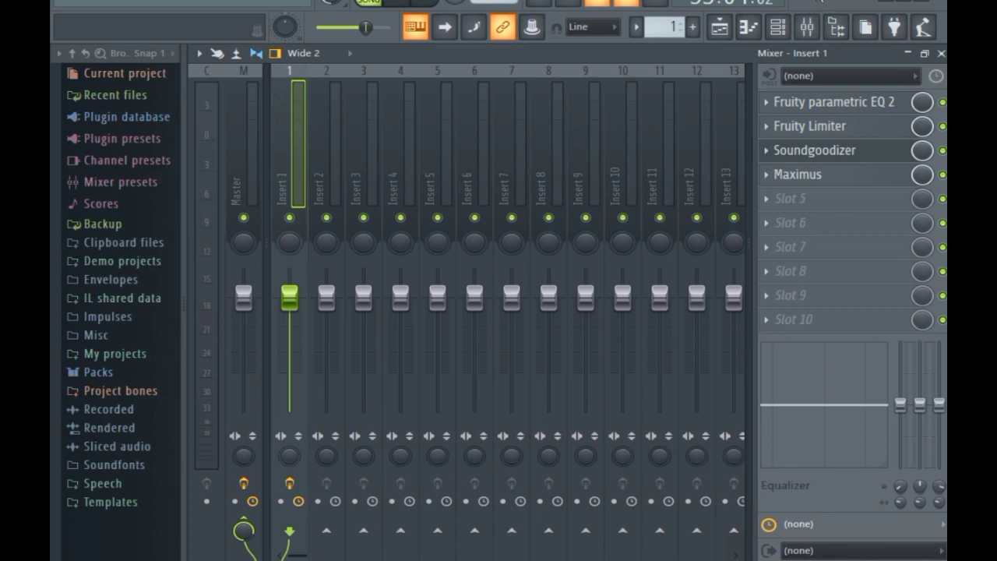
# Step: Inspect the Current track, select the Master track and play the song briefly to check its output level
pyautogui.click(208, 149)
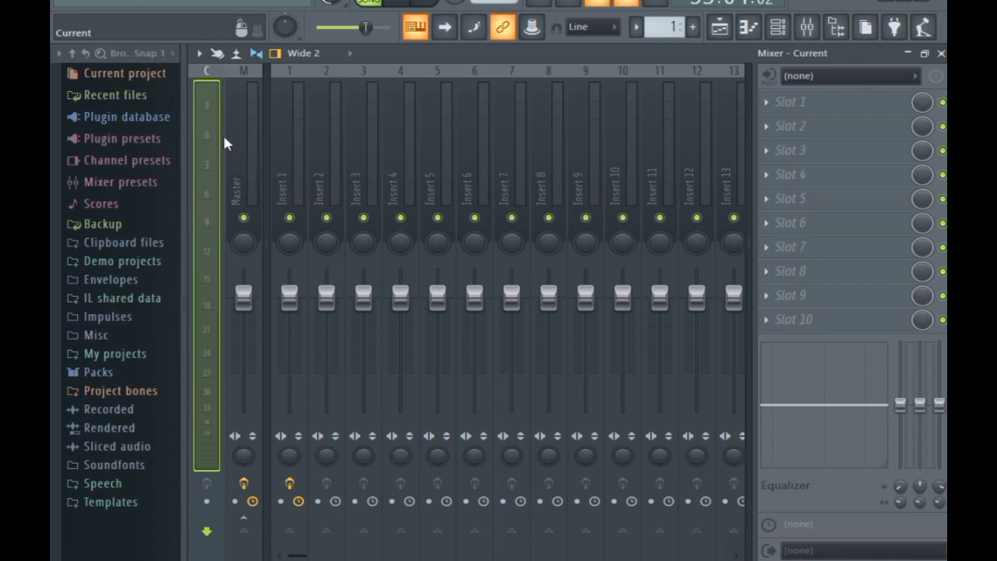
pyautogui.click(238, 138)
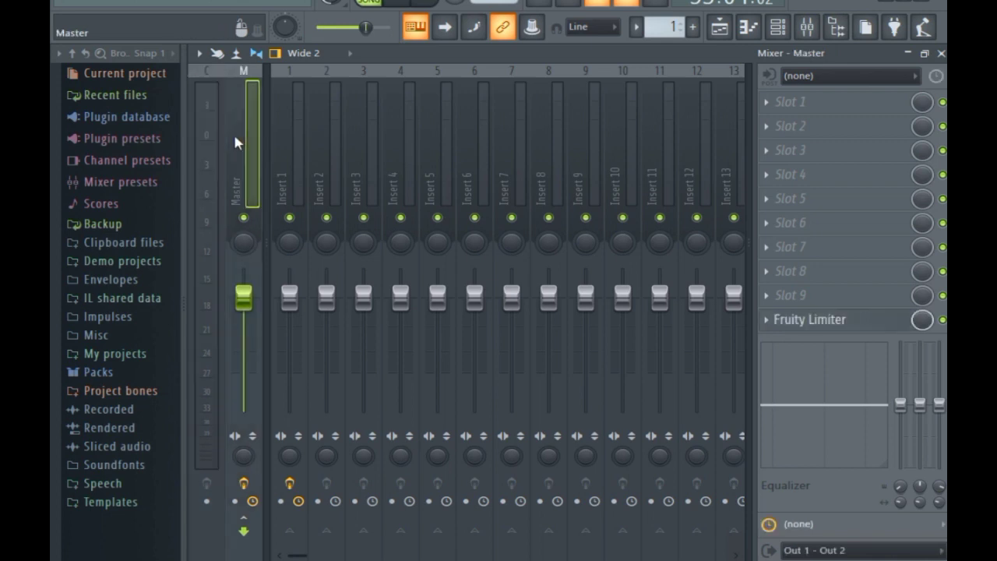
pyautogui.click(413, 5)
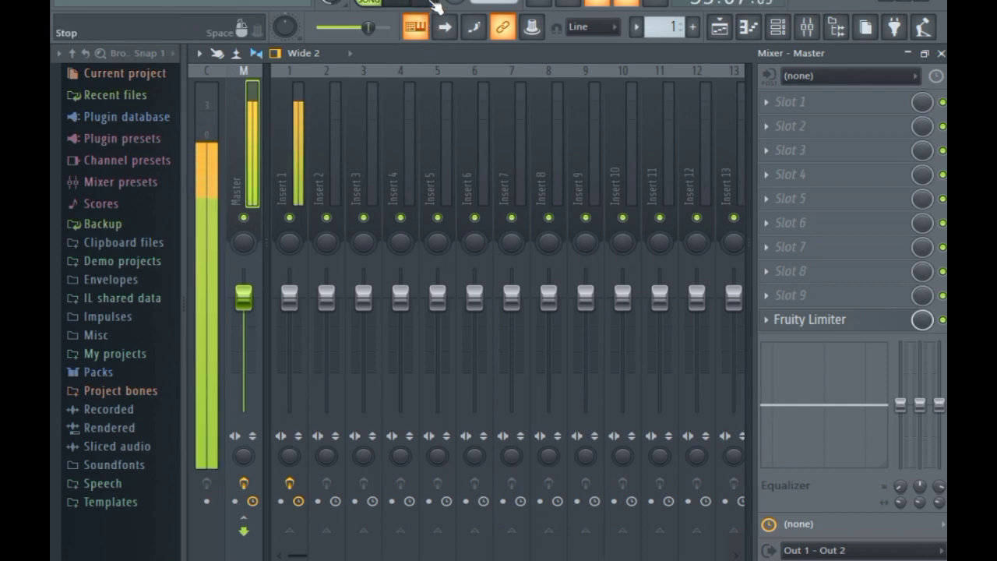
pyautogui.click(434, 6)
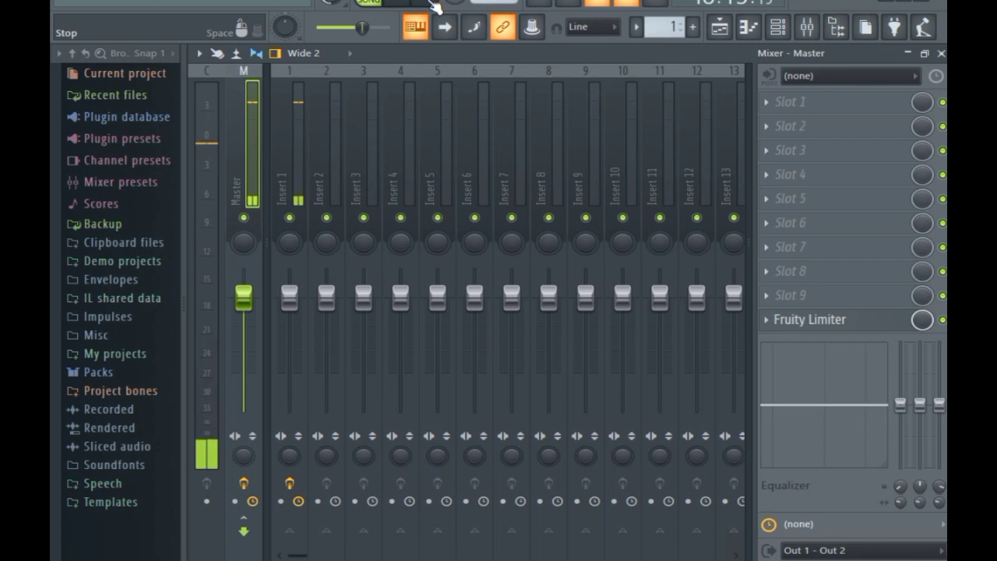
# Step: Export the full song as a stereo MP3 file at 192 kbps and start rendering
pyautogui.click(74, 5)
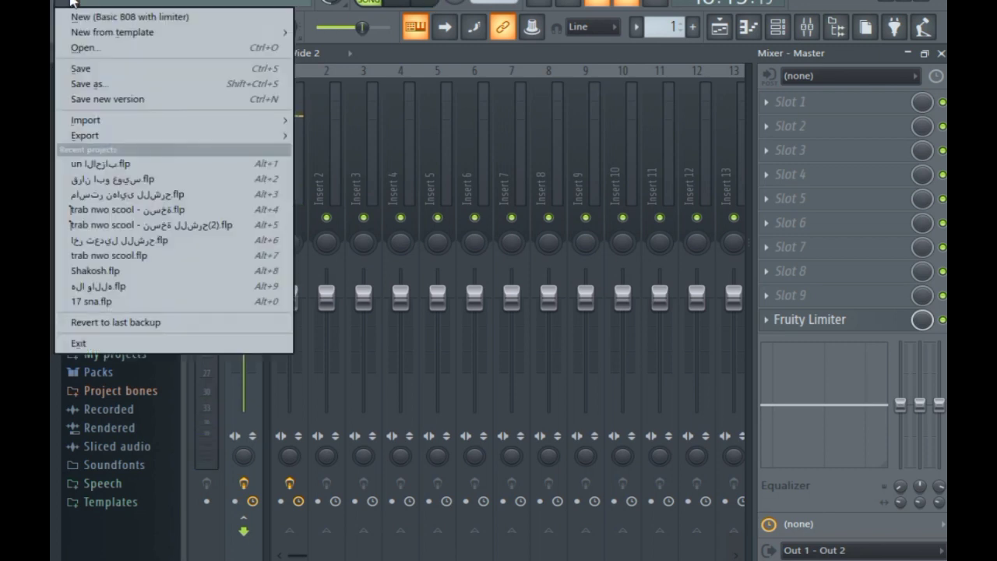
pyautogui.moveTo(145, 137)
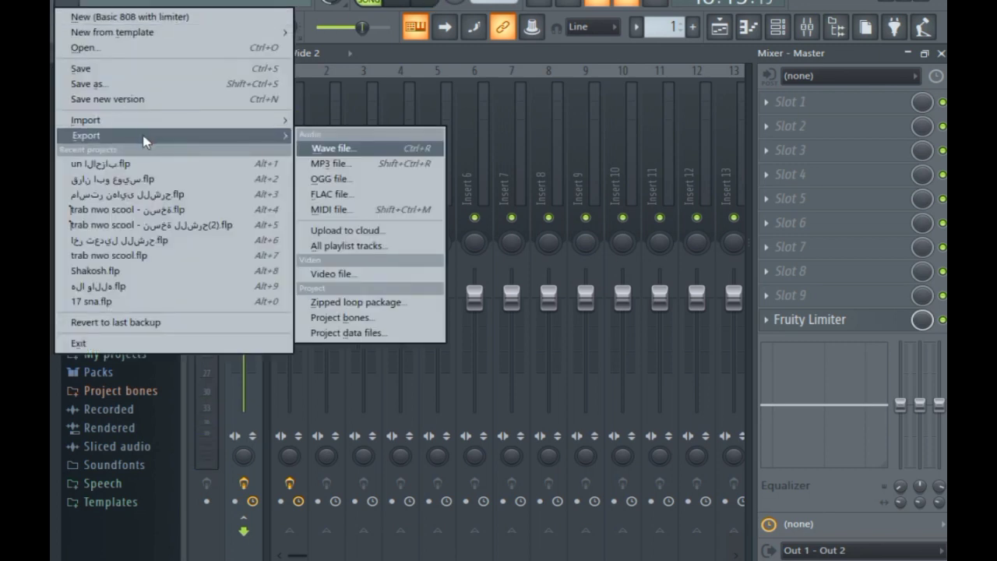
pyautogui.click(346, 164)
pyautogui.press('Return')
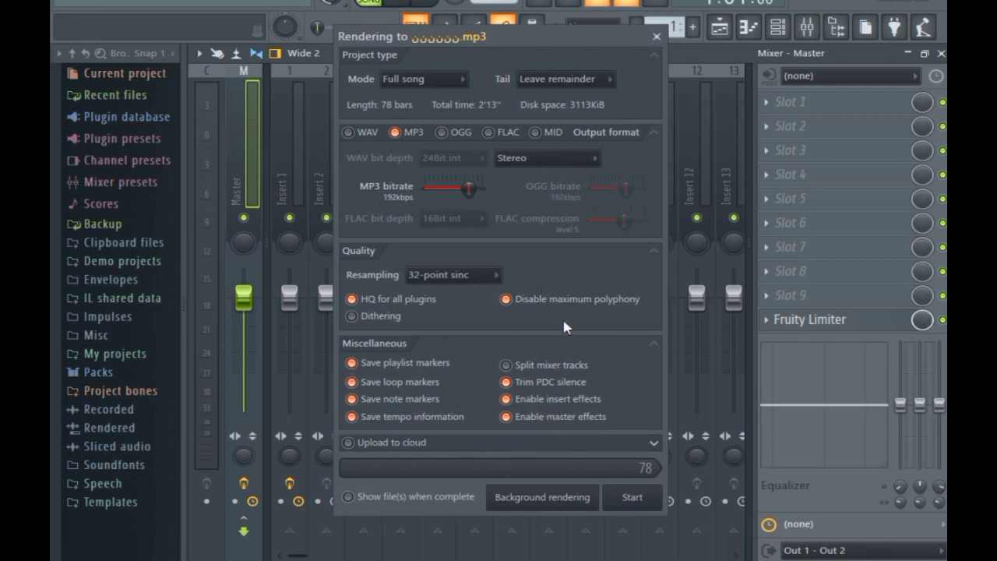
pyautogui.click(645, 503)
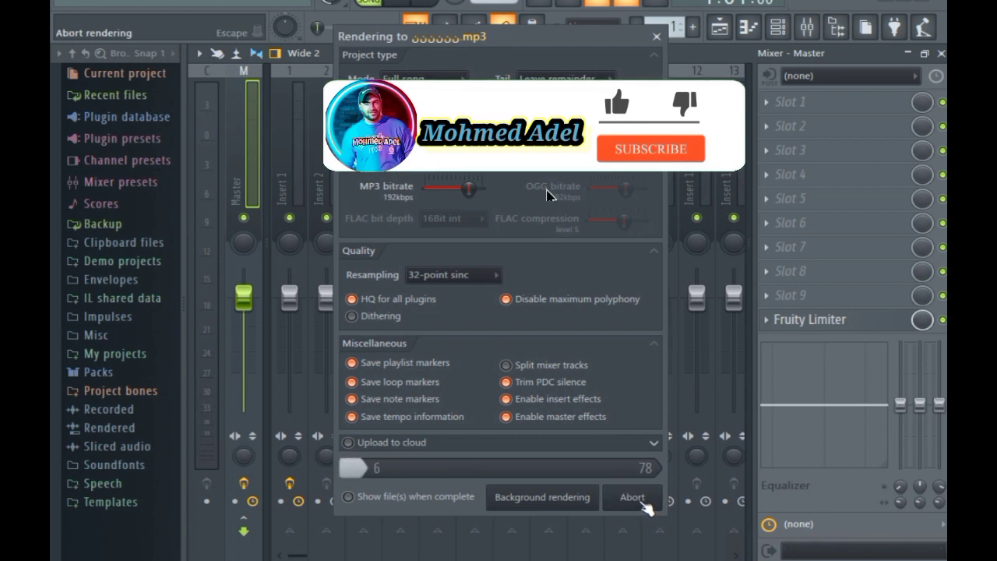